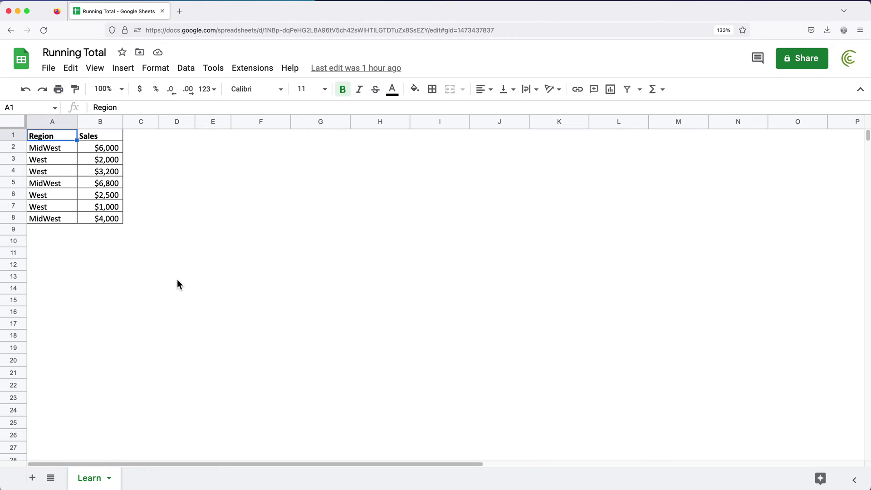
Type temporary labels SCAN in F2 and REDUCE in F3.
key("super+equal")
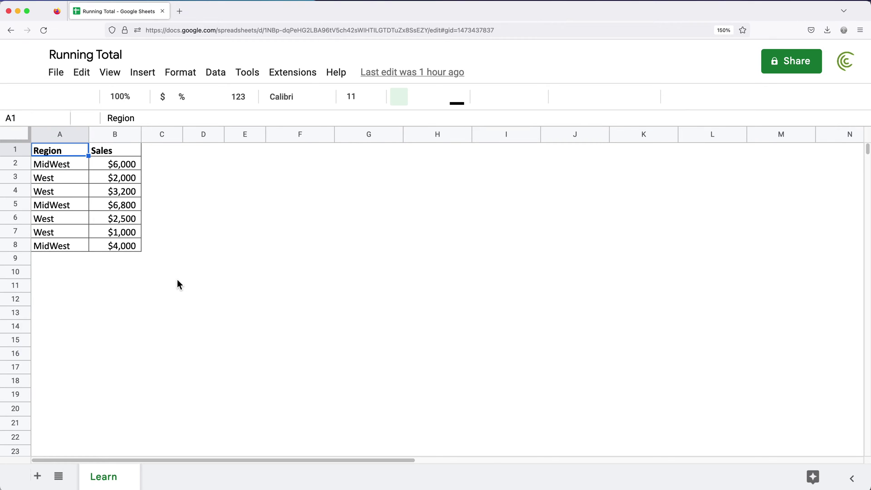
key("super+minus")
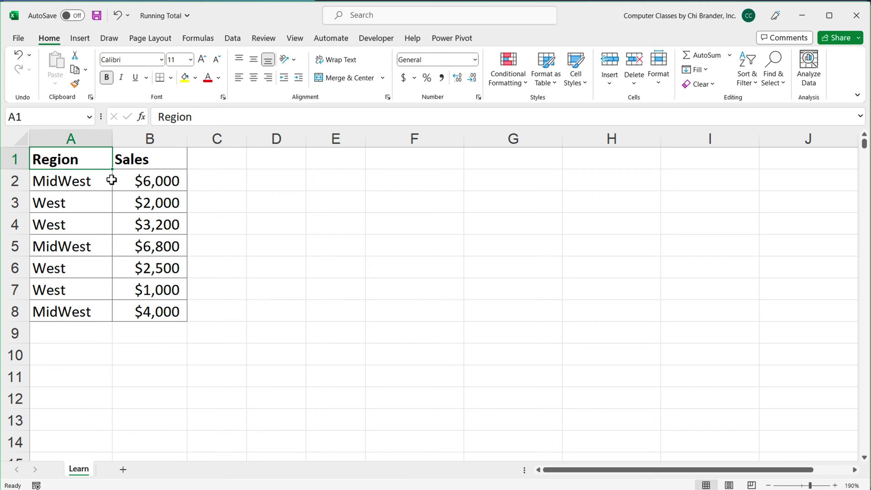
left_click(439, 186)
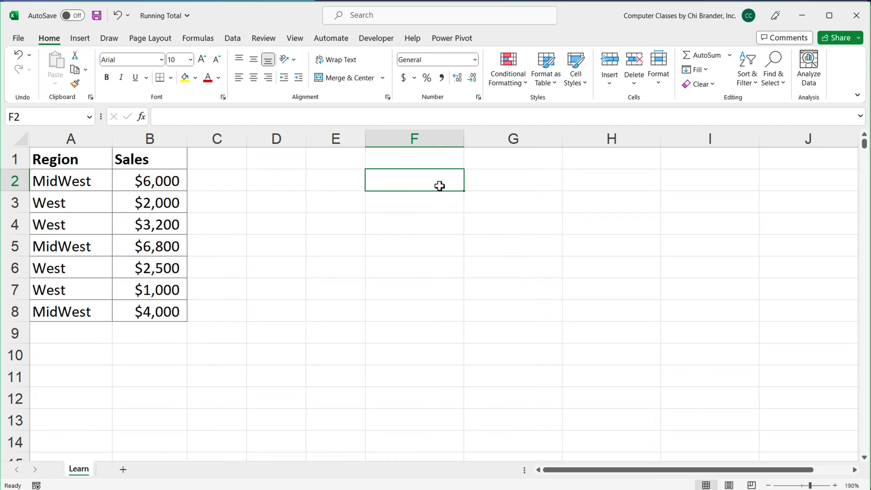
type("SCAN")
key("Return")
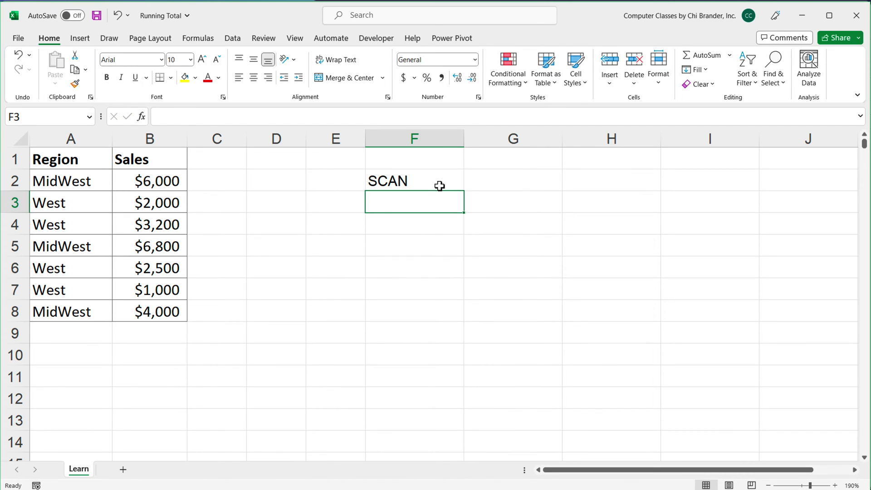
type("REDUCE")
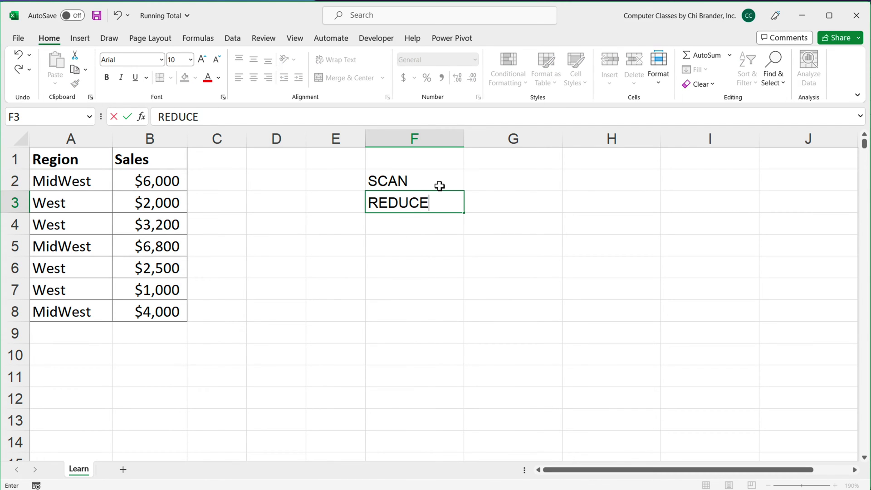
key("Return")
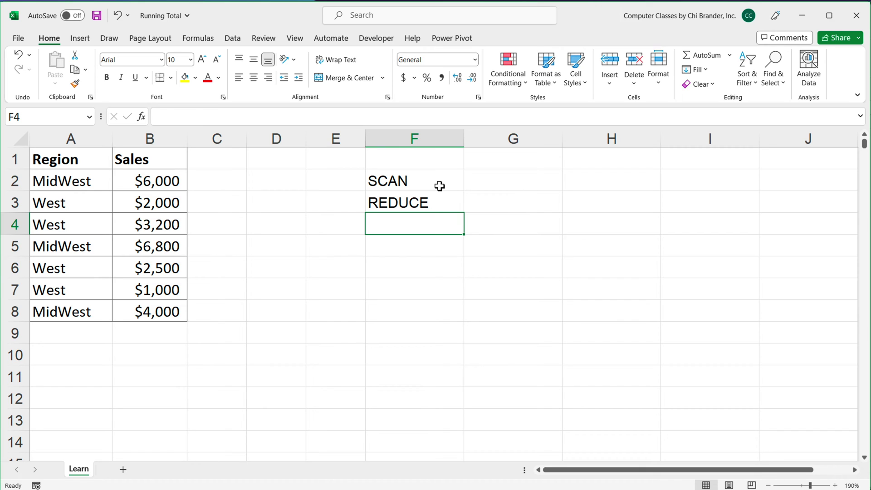
Clear the SCAN and REDUCE labels from F2 and F3 again.
key("Up")
key("Up")
key("BackSpace")
key("Return")
key("BackSpace")
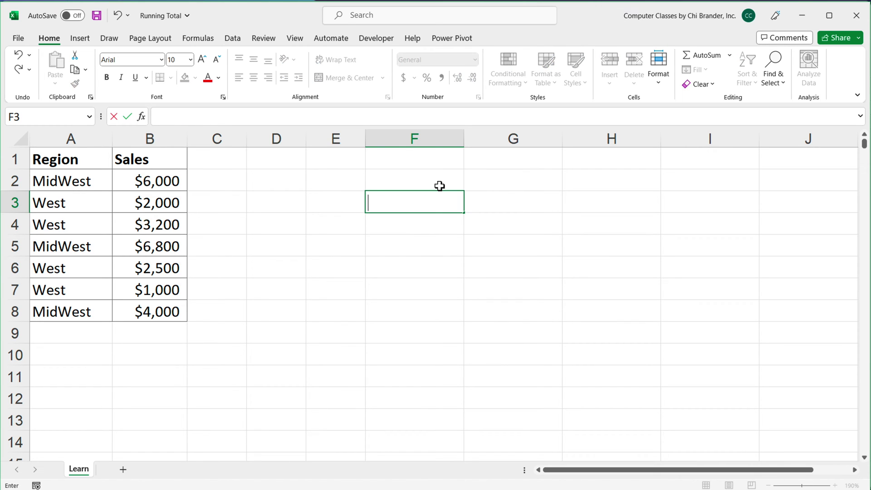
key("Up")
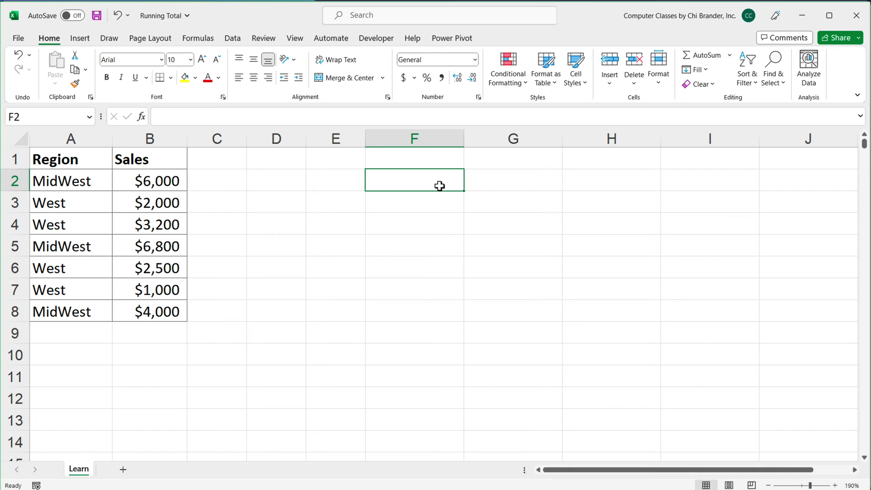
Enter =SUM(B2) in C2, referencing the first sale.
key("Left")
key("Left")
key("Left")
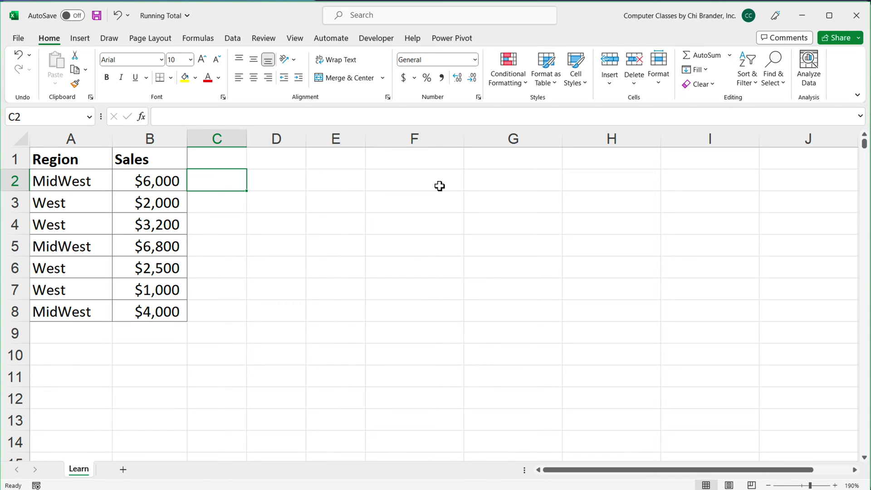
type("=SUM(")
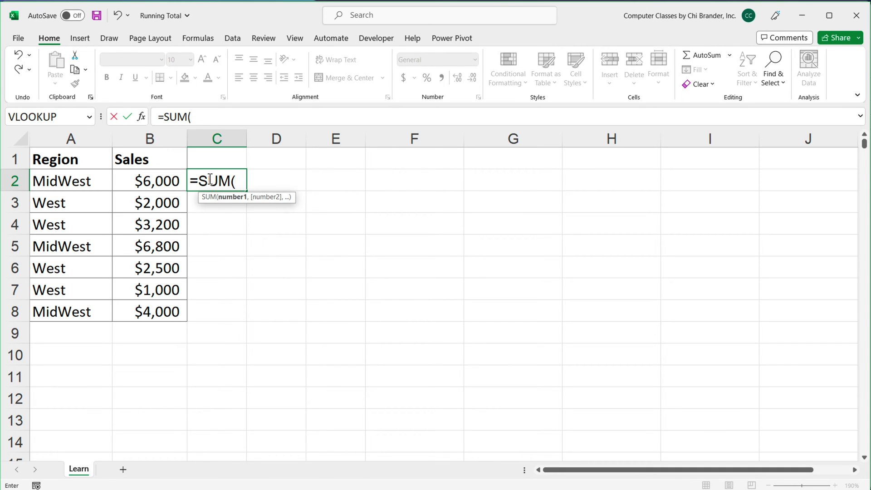
left_click(167, 183)
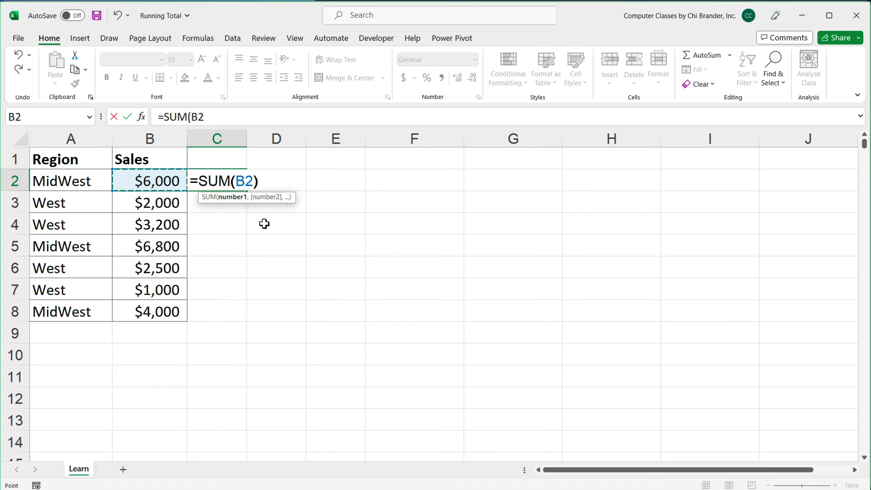
type(")")
key("Return")
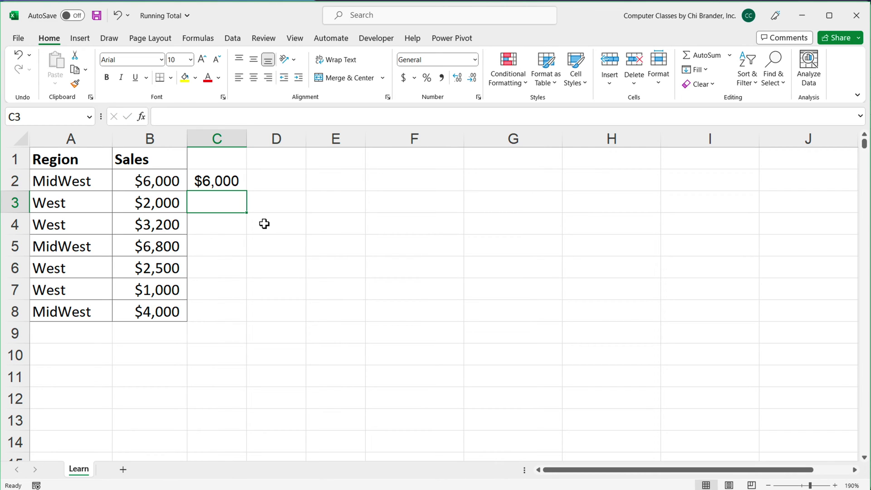
Edit C2's formula to =SUM(B2:B2), showing $6,000.
left_click(210, 183)
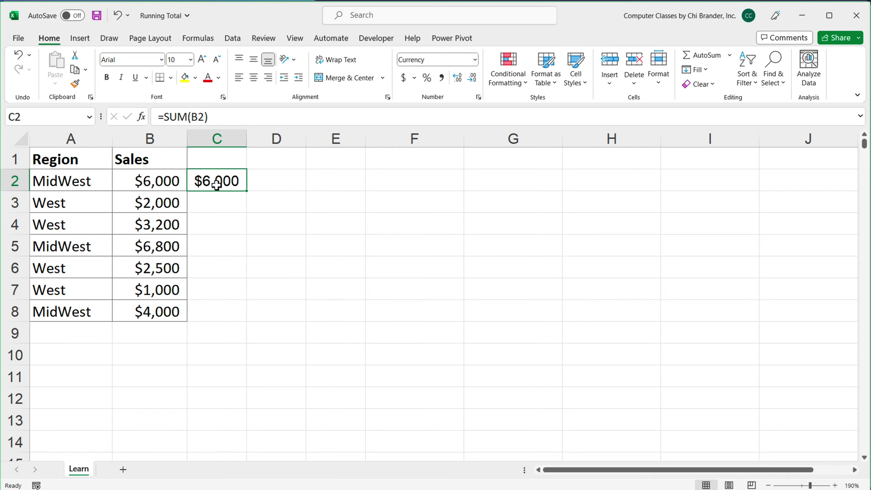
double_click(217, 184)
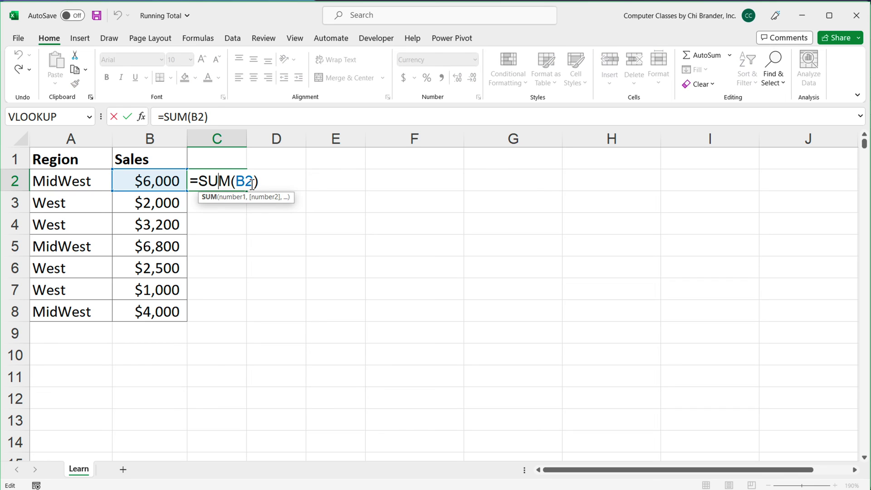
type(":B2")
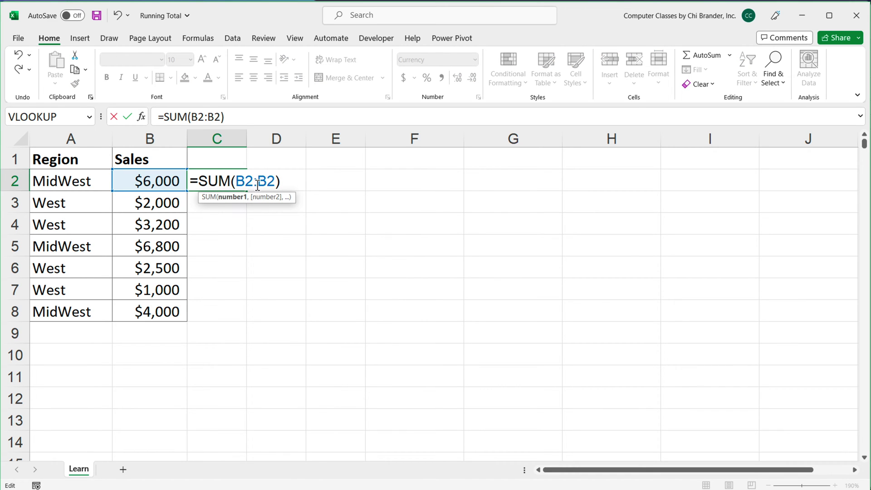
left_click(296, 183)
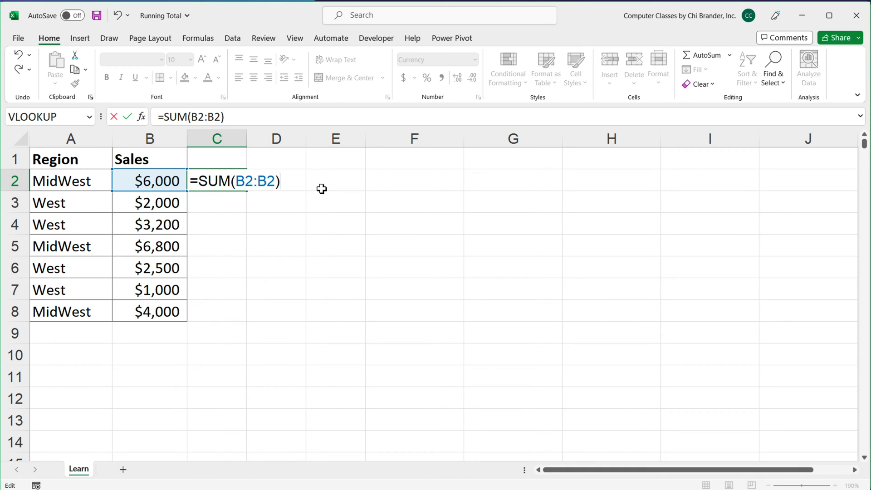
key("Return")
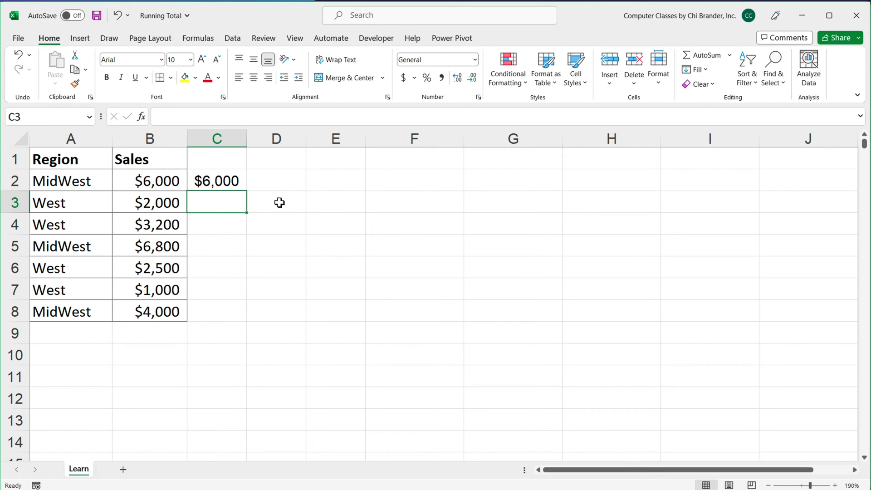
Enter =SUM(B2:B3) in D3 to total the first two sales, $8,000.
left_click(295, 210)
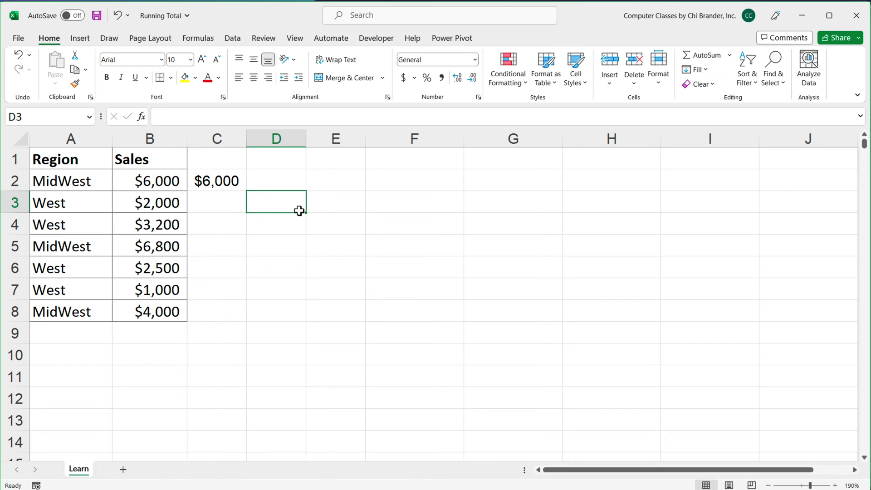
type("=SUM")
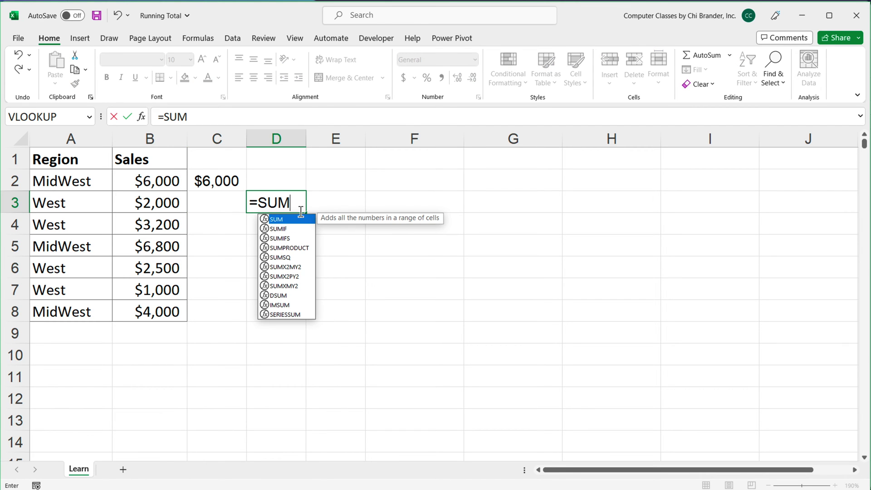
type("(")
left_click_drag(172, 180, 150, 204)
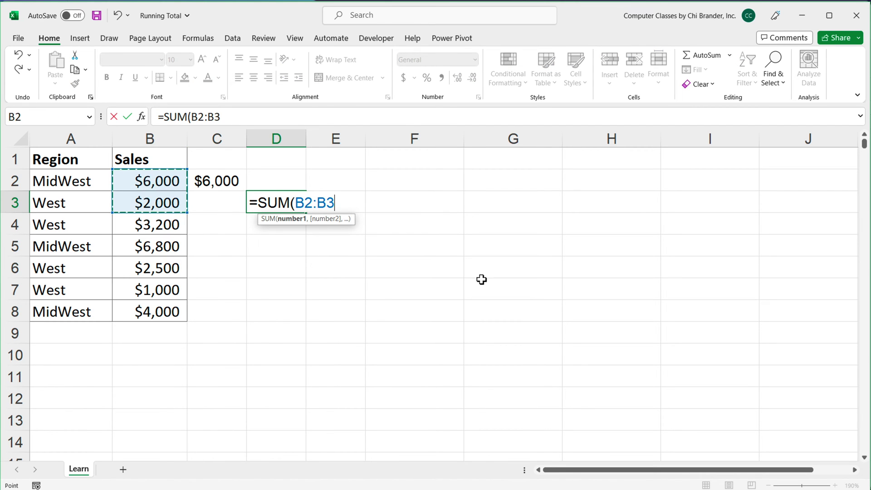
type(")")
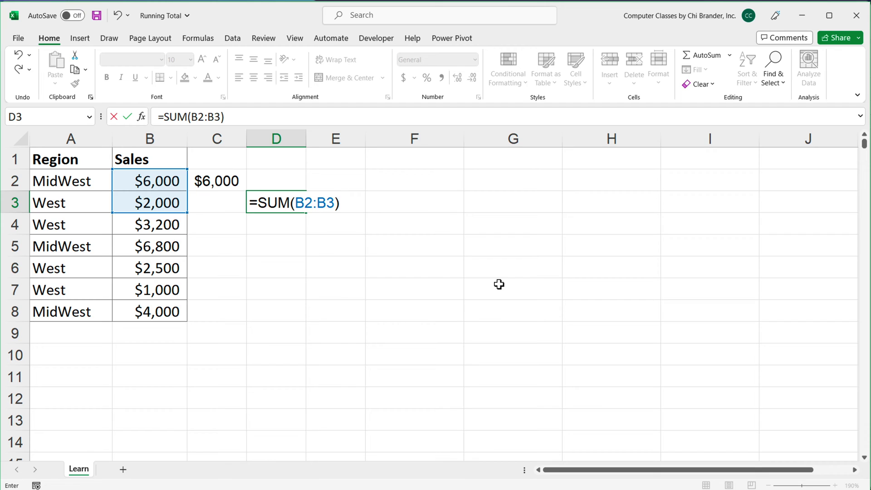
key("Return")
left_click(273, 202)
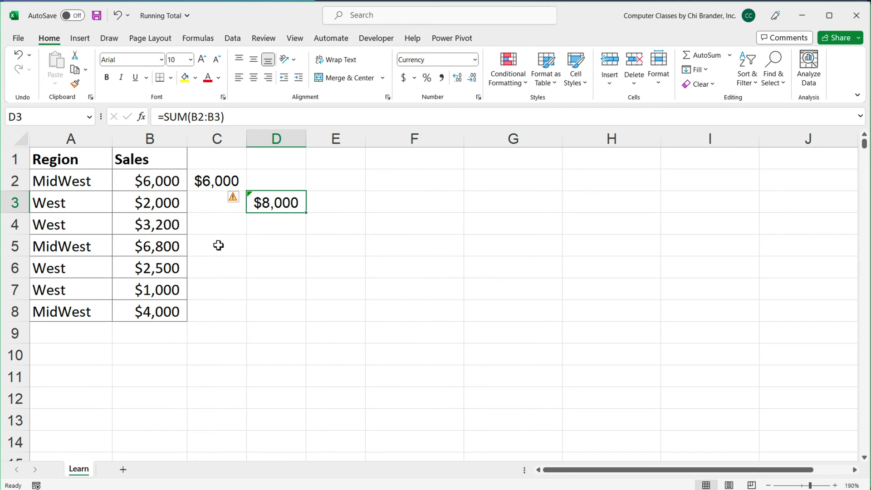
left_click_drag(151, 190, 150, 204)
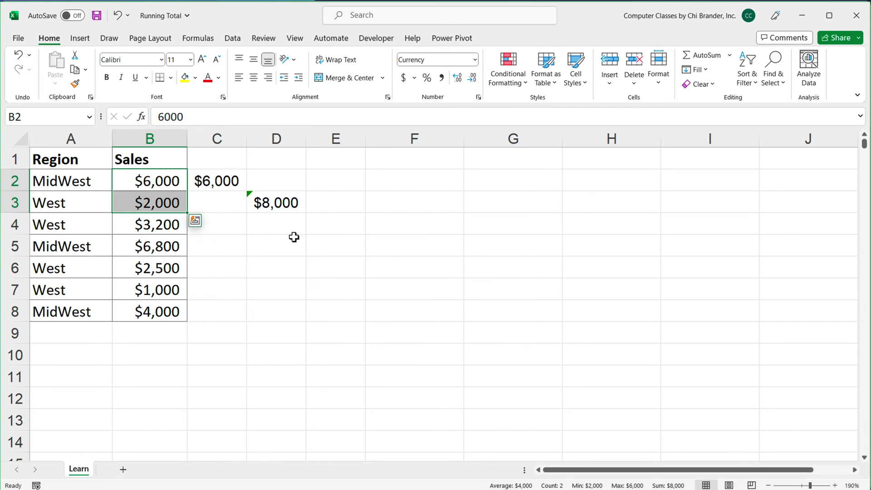
Sum B2:B4 in E4 and widen column E so $11,200 shows.
left_click(331, 224)
type("=SUM(")
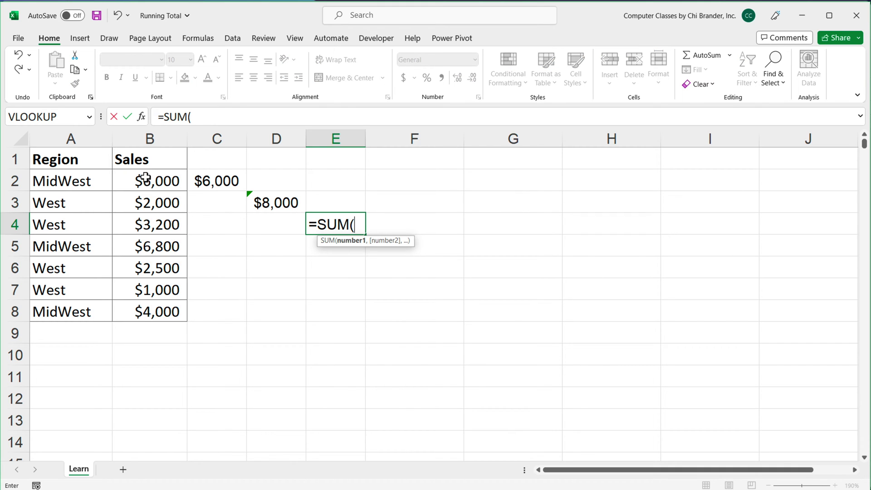
left_click_drag(145, 180, 136, 214)
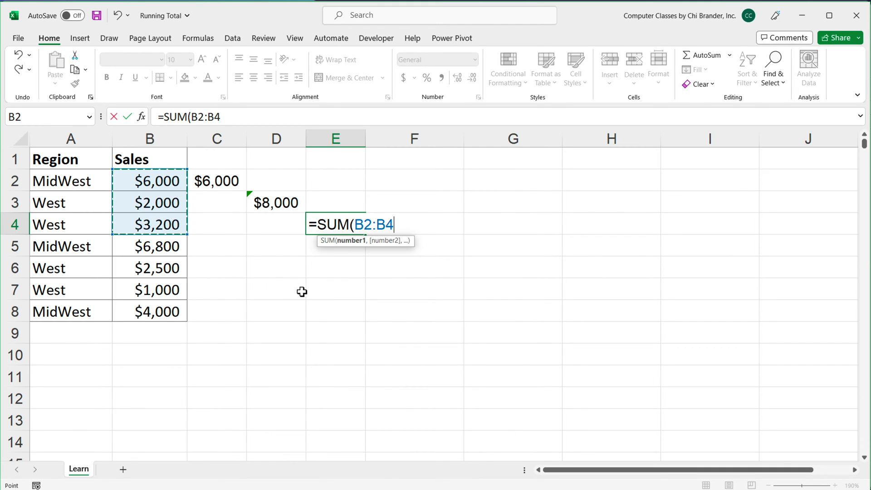
key("Return")
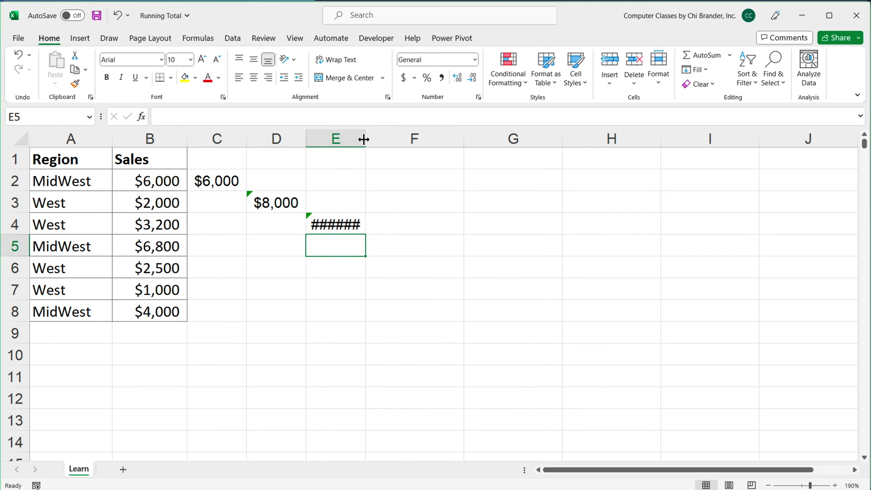
left_click_drag(365, 142, 377, 143)
Enter =SUM(B2:B5) in F5, giving $18,000.
left_click(419, 249)
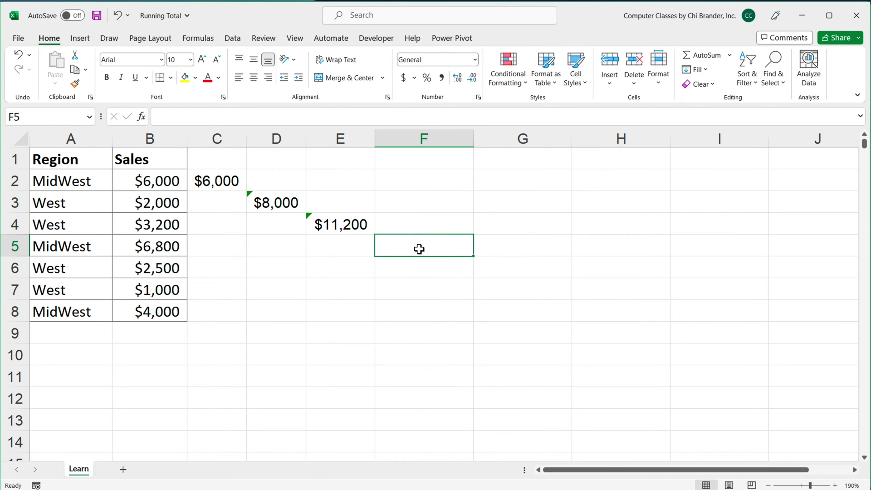
type("=SUM(")
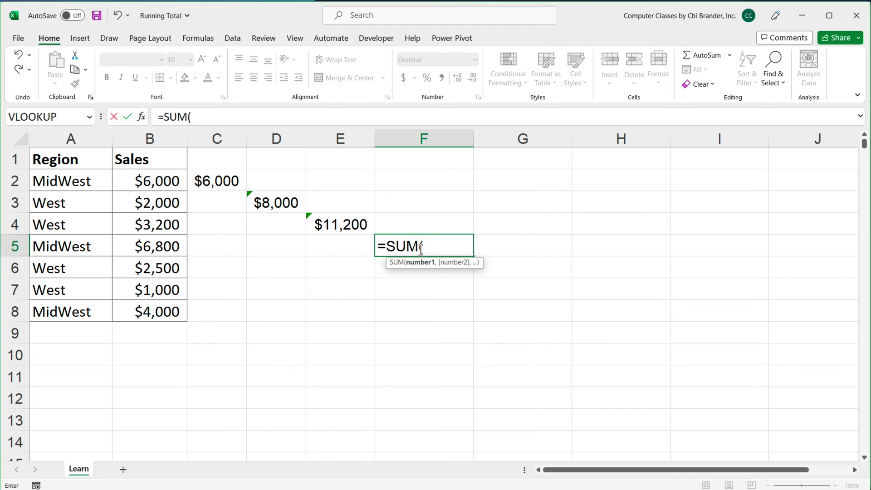
left_click_drag(175, 247, 172, 199)
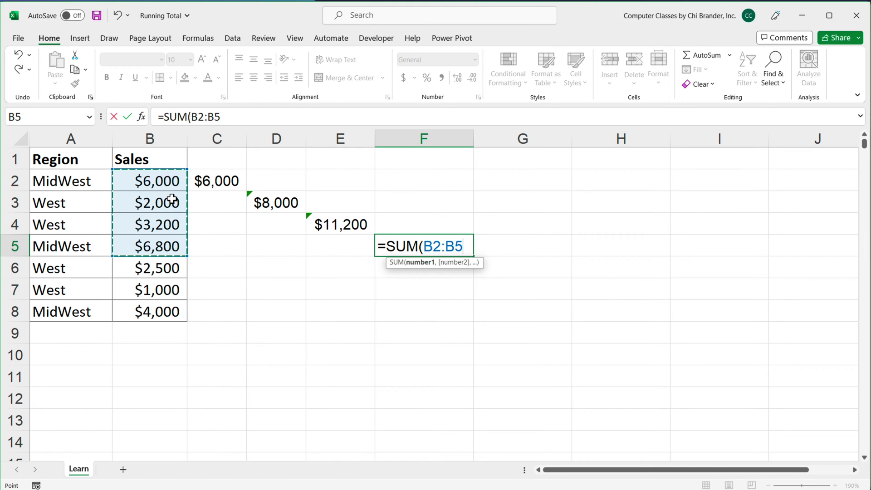
type(")")
key("Return")
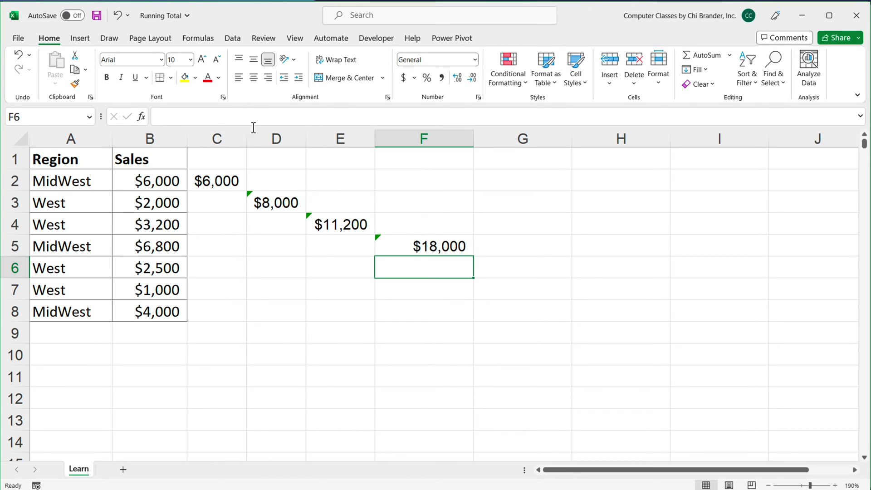
Turn on Show Formulas from the Formulas tab and narrow columns A and B.
left_click(203, 42)
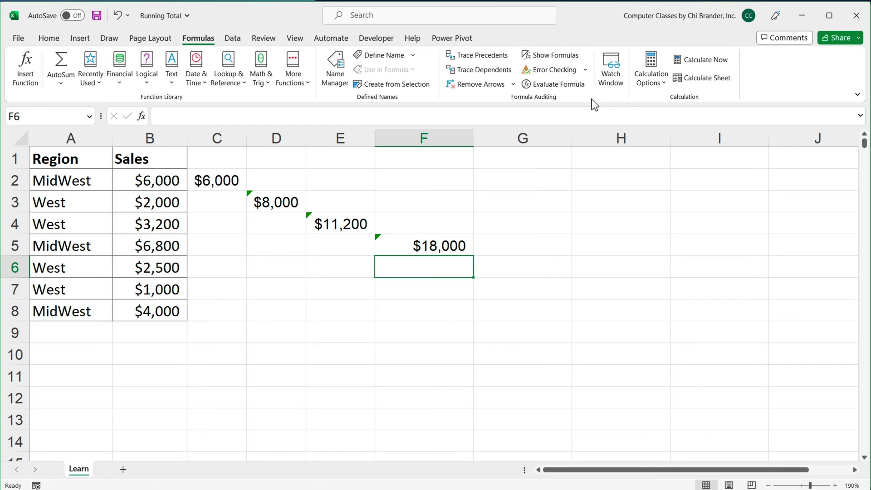
left_click(554, 54)
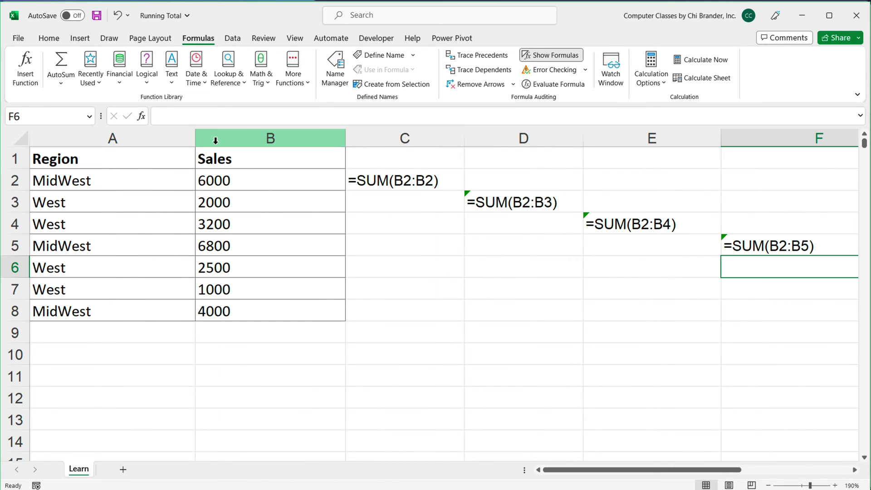
left_click_drag(196, 140, 164, 139)
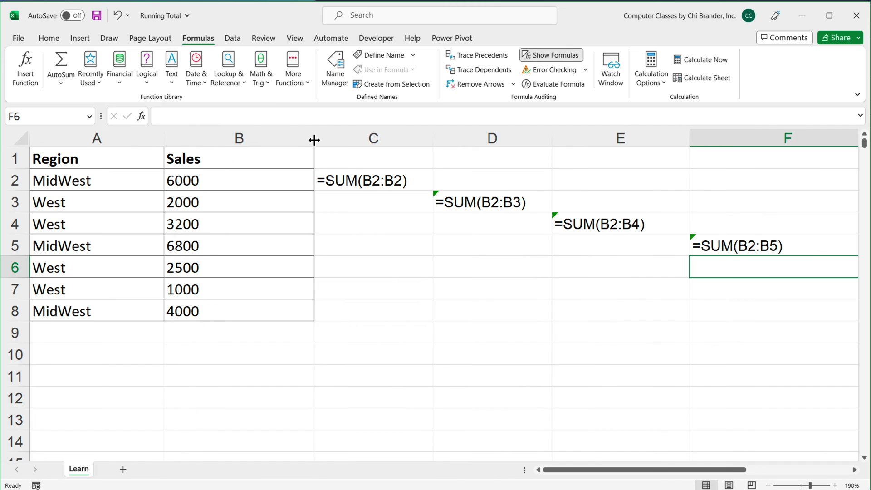
left_click_drag(313, 138, 244, 138)
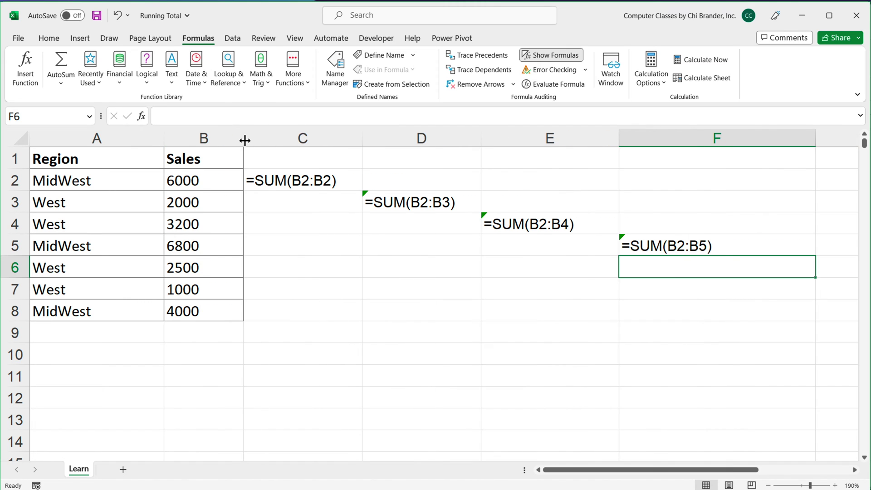
Select C2, D3, E4 and F5 in turn to inspect their SUM formulas.
left_click(318, 183)
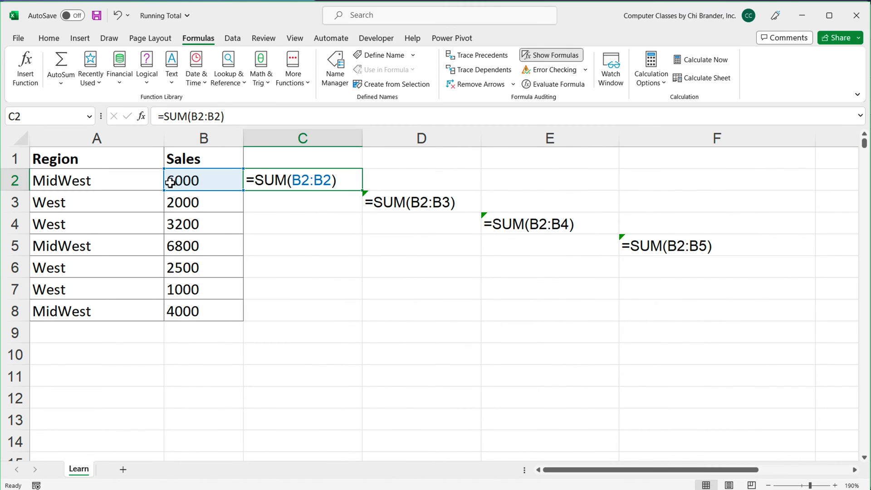
left_click(408, 208)
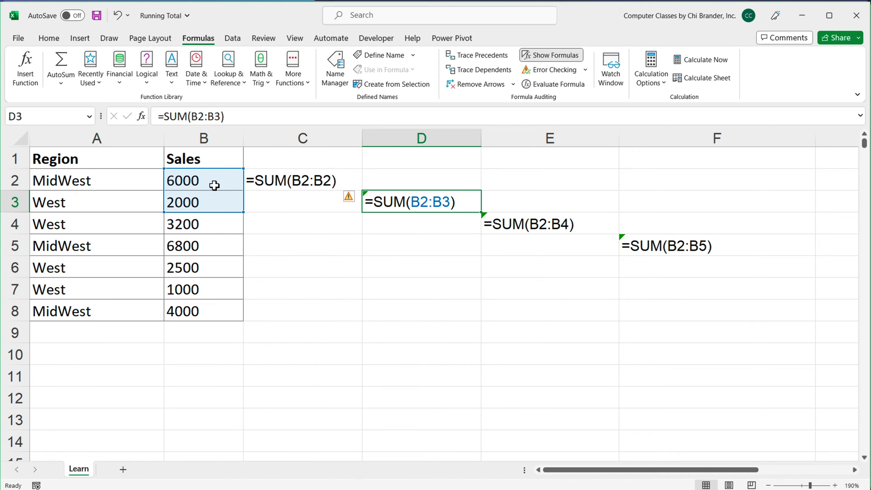
left_click(522, 230)
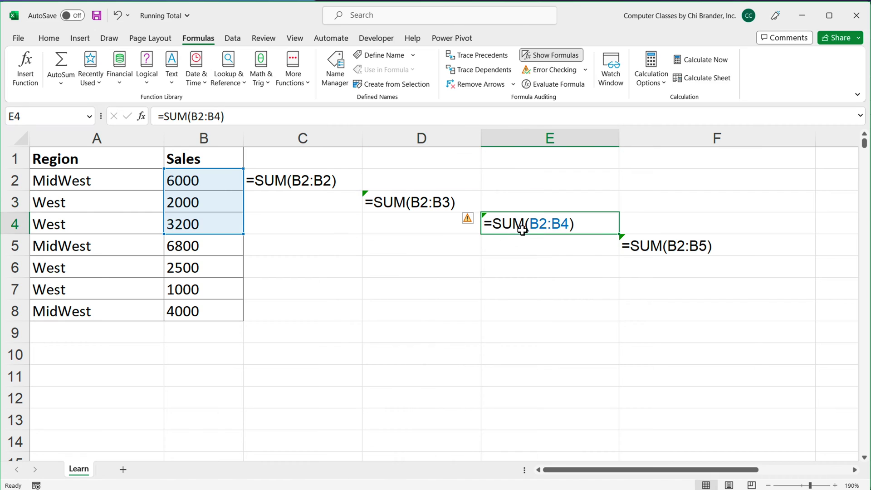
left_click(647, 248)
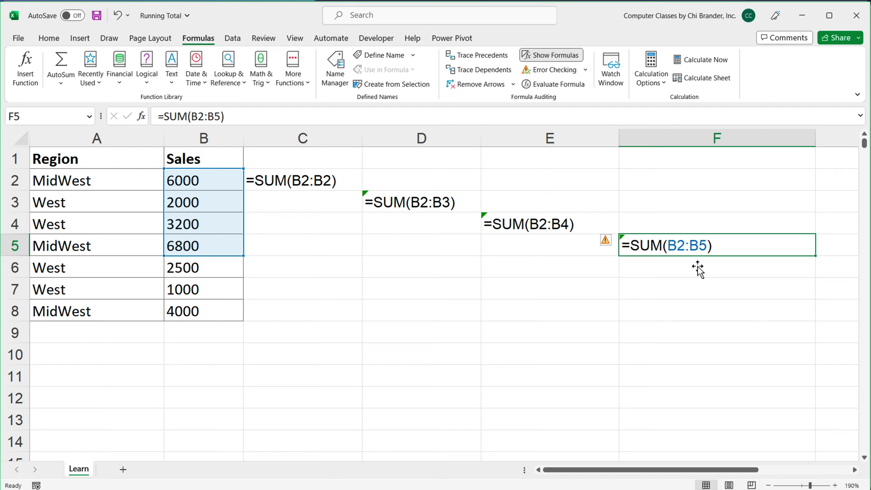
left_click(292, 185)
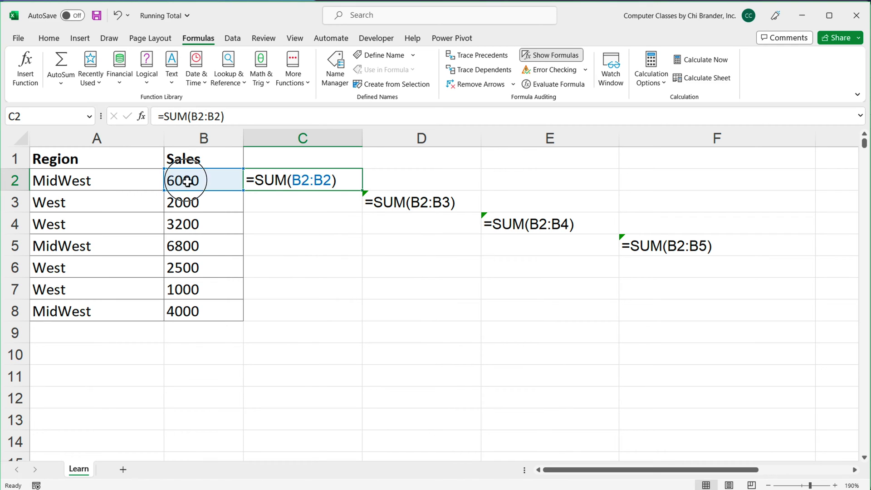
left_click(184, 182)
left_click(10, 182)
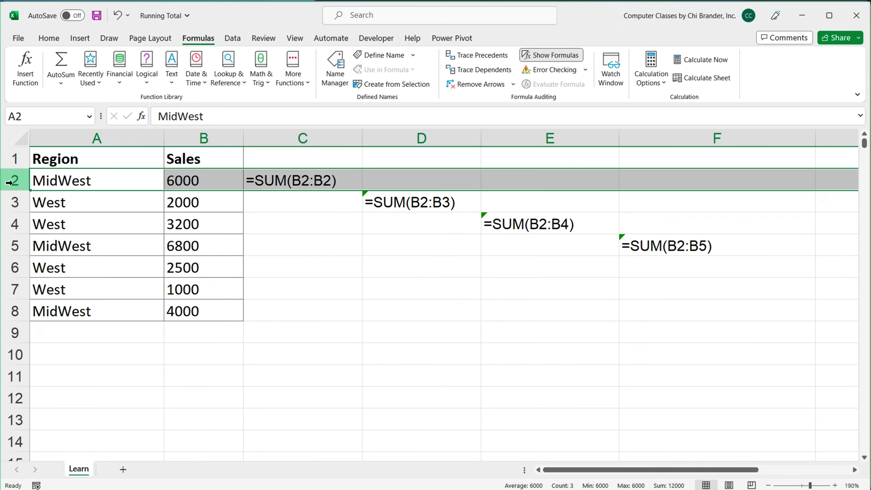
Open the formulas from C2 to F5 and back, comparing their expanding B2 ranges.
double_click(313, 181)
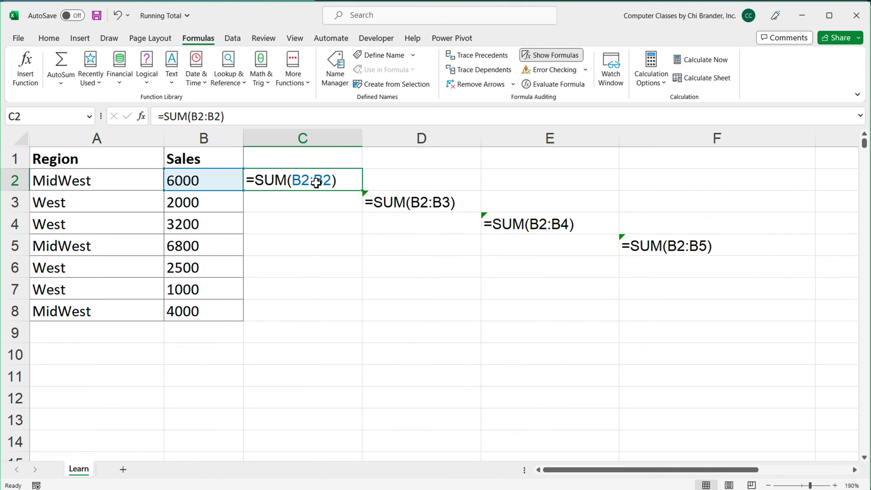
double_click(448, 206)
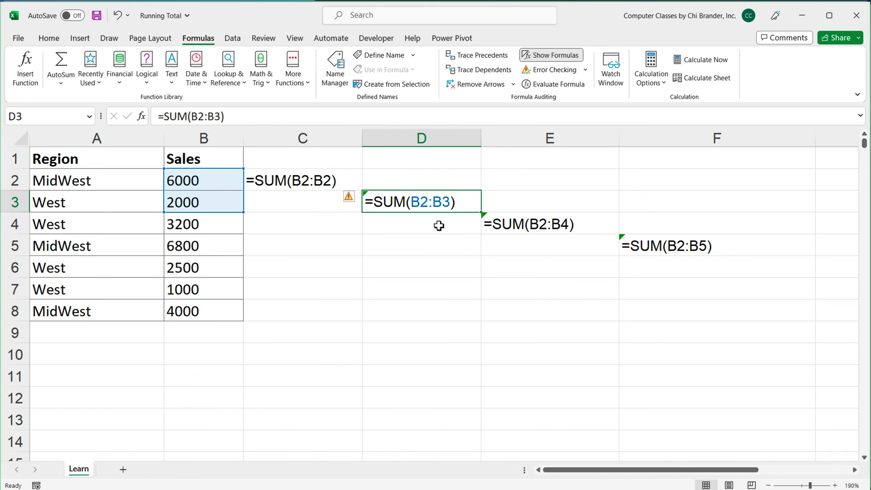
left_click(20, 204)
double_click(448, 205)
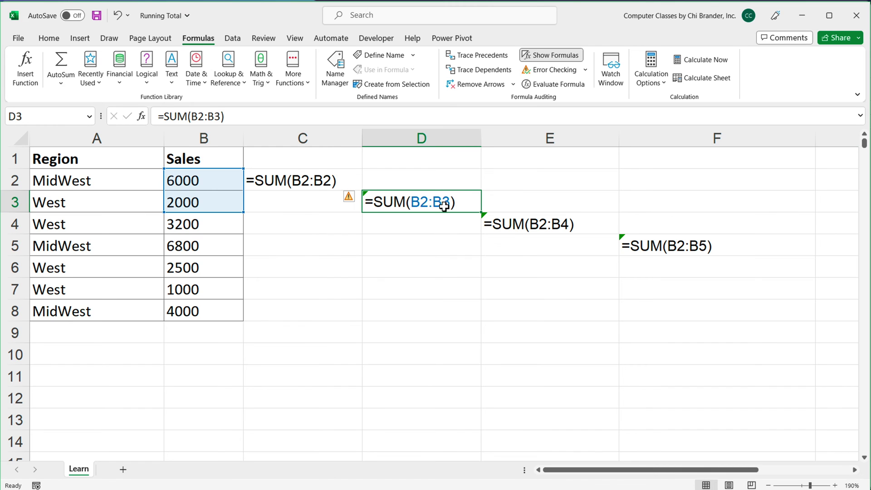
double_click(559, 229)
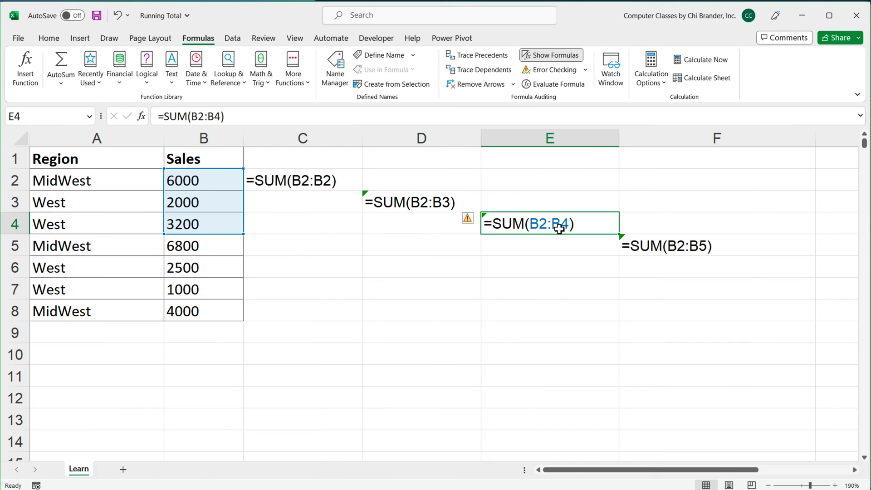
left_click(21, 229)
double_click(708, 249)
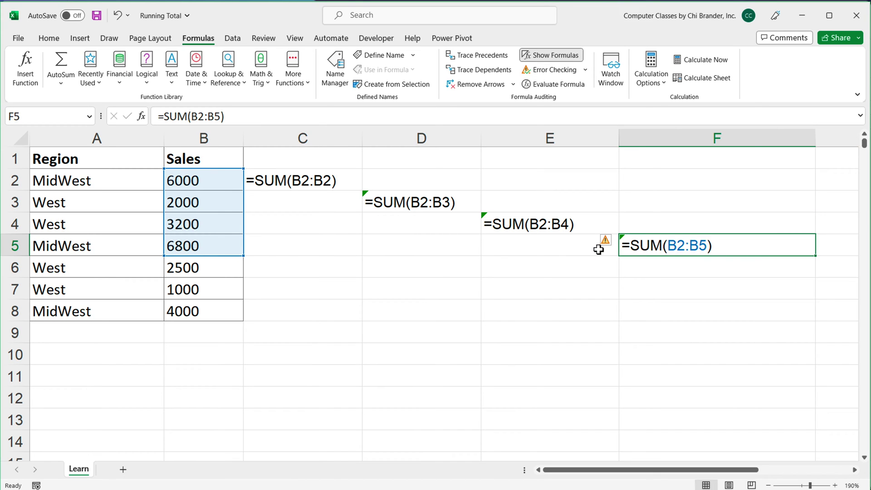
double_click(538, 224)
double_click(420, 203)
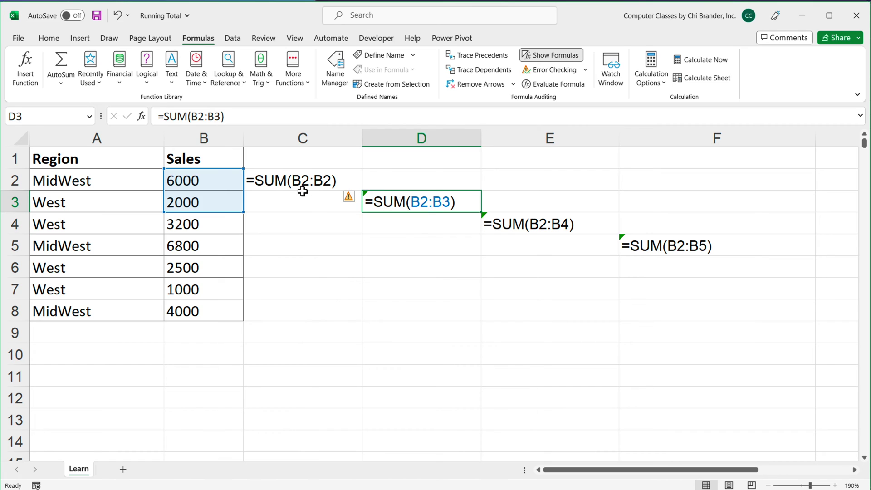
double_click(300, 187)
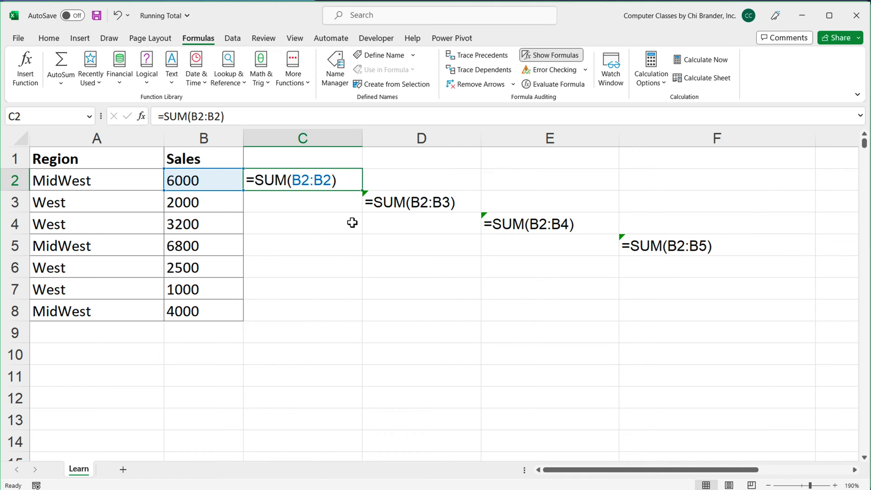
Turn Show Formulas off and autofit column B so every sales amount displays.
left_click(557, 56)
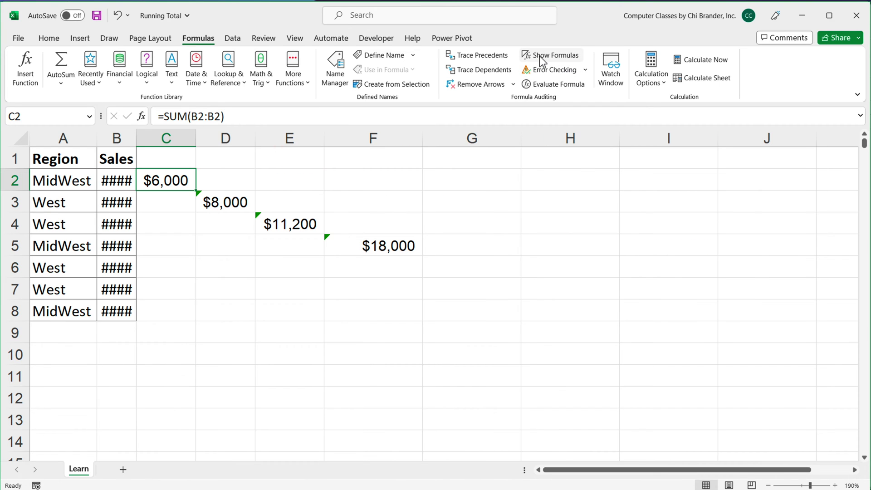
double_click(137, 138)
left_click(51, 161)
scroll(51, 161, "up", 2, "ctrl")
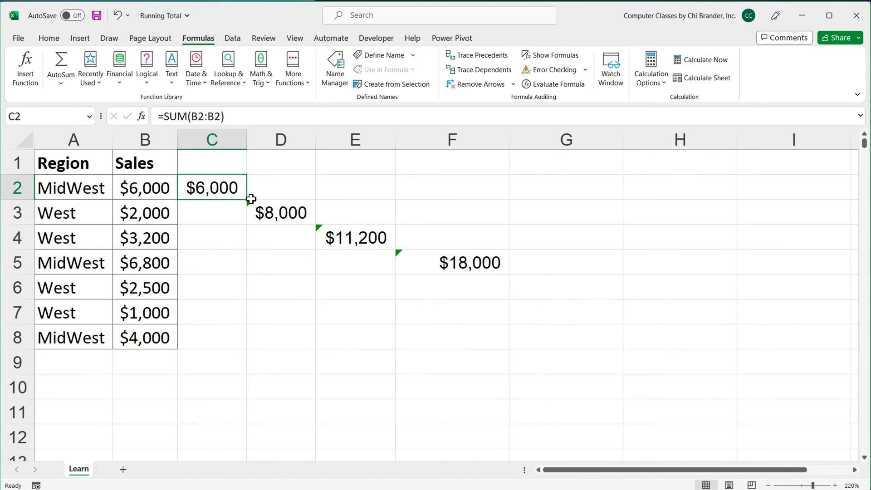
double_click(211, 190)
Insert $ before the row of the first B2 in C2, making =SUM(B$2:B2).
double_click(247, 189)
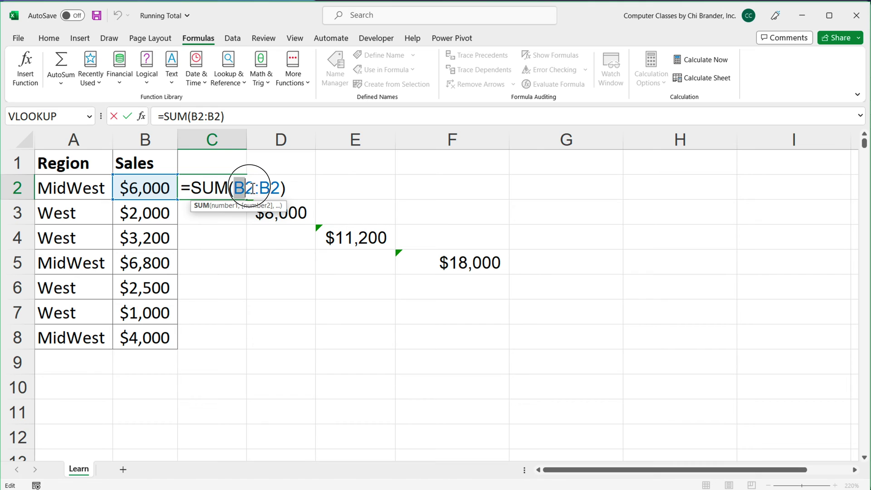
left_click(246, 191)
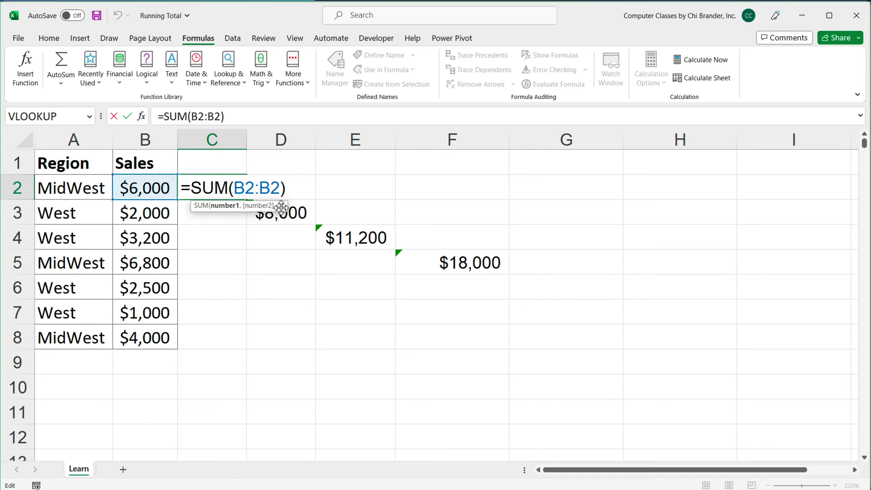
type("$")
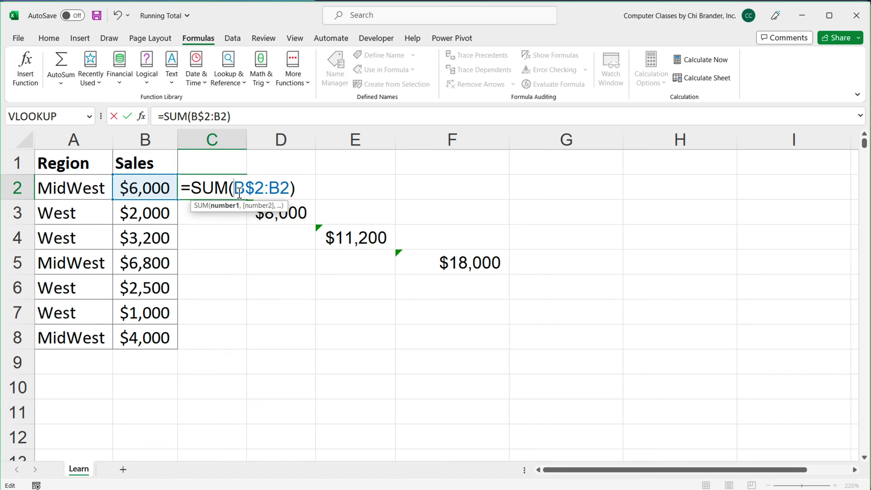
left_click(273, 189)
left_click_drag(257, 193, 288, 192)
left_click(299, 189)
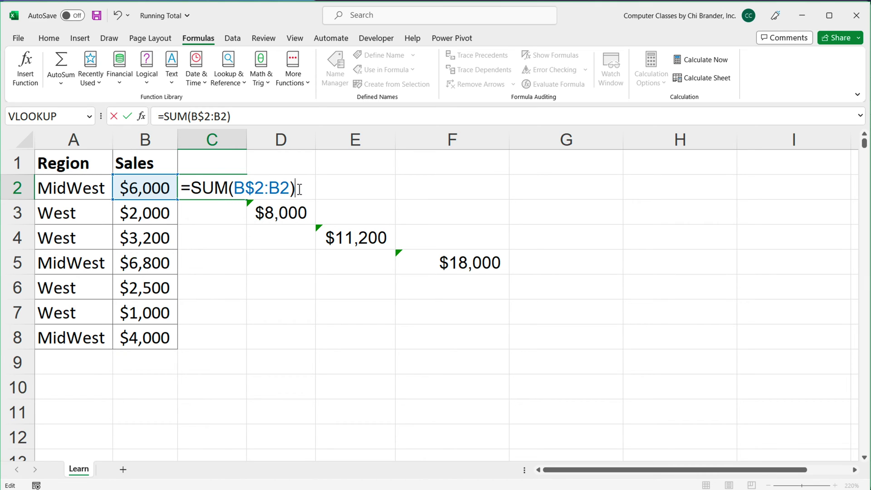
key("Return")
left_click(211, 182)
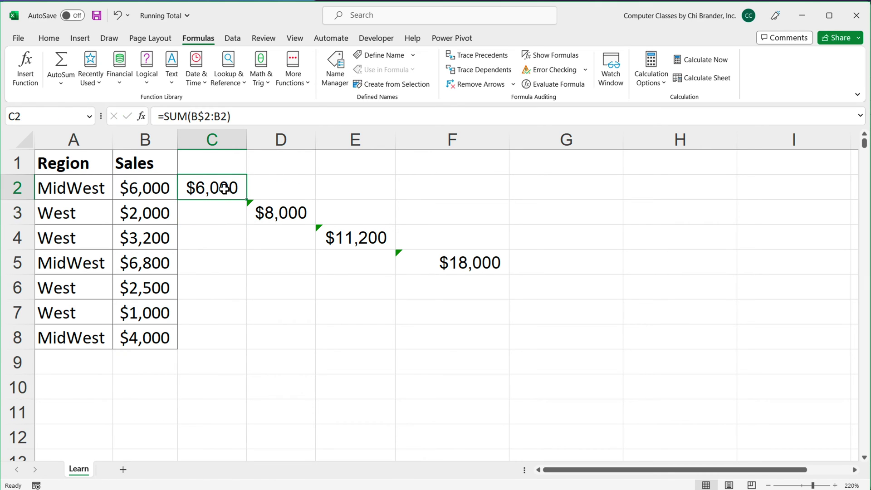
left_click_drag(247, 200, 234, 347)
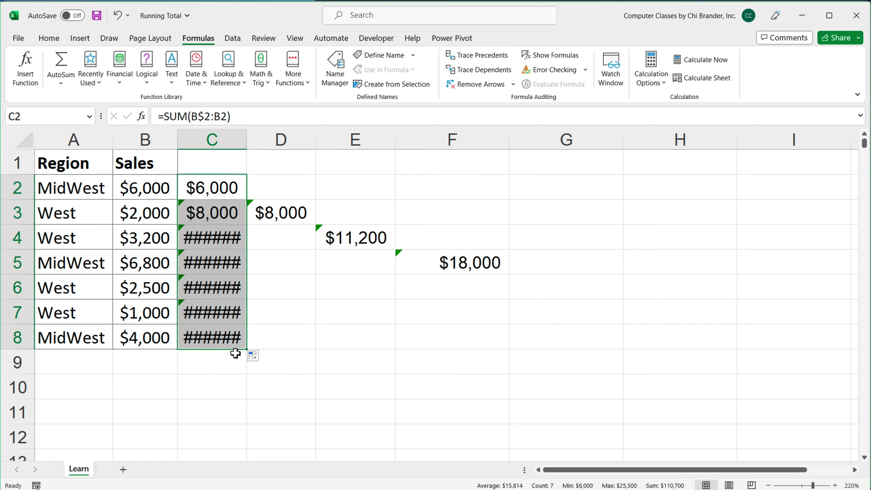
left_click_drag(247, 140, 275, 146)
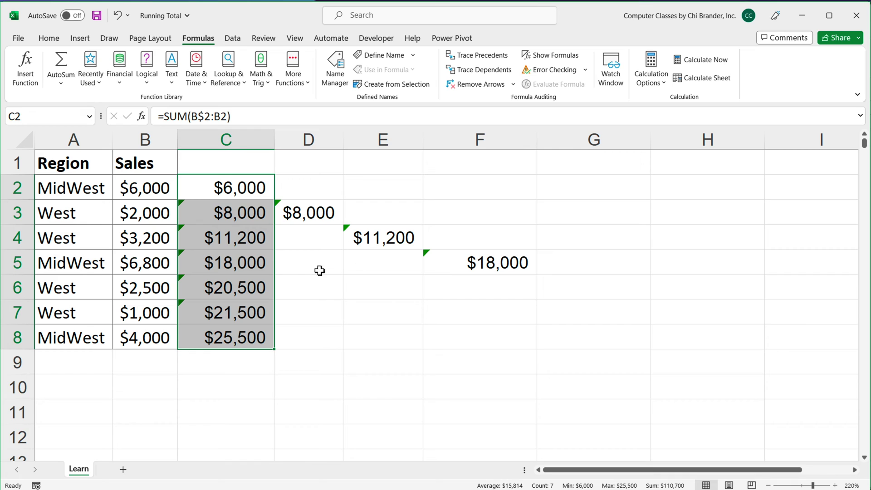
left_click_drag(326, 192, 534, 281)
double_click(231, 213)
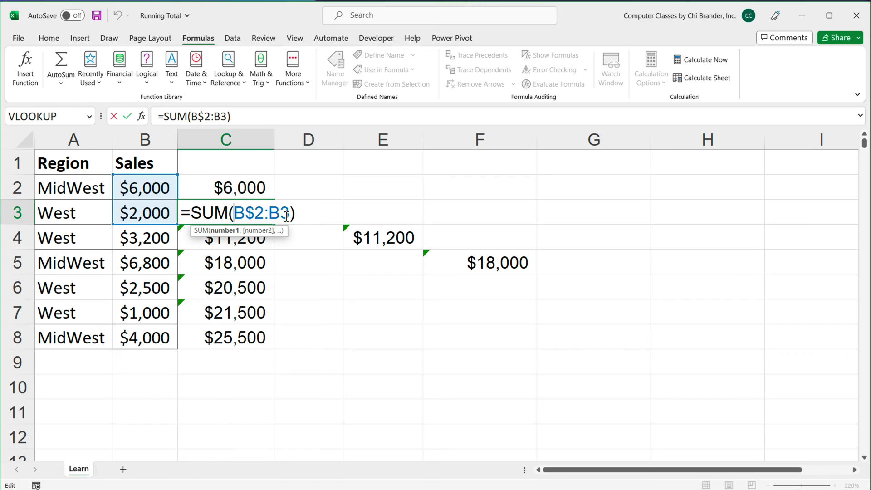
key("Escape")
double_click(318, 217)
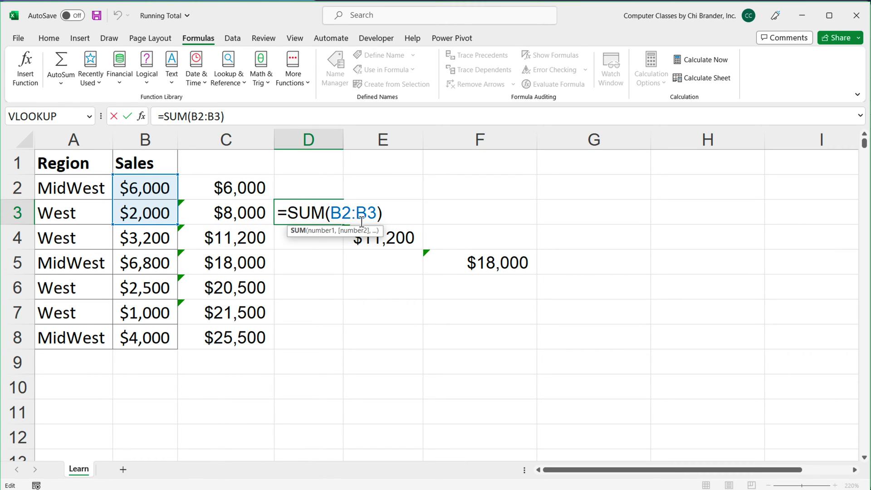
key("Escape")
double_click(204, 238)
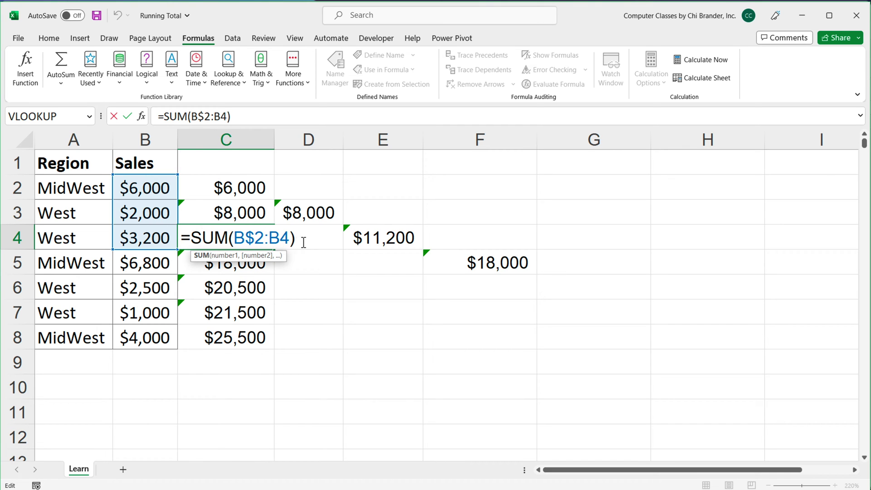
double_click(366, 238)
key("Escape")
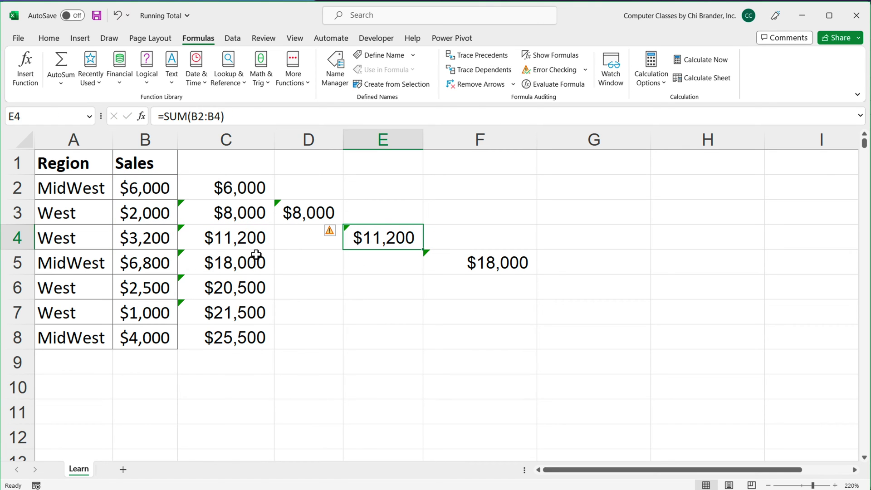
left_click(246, 260)
double_click(246, 260)
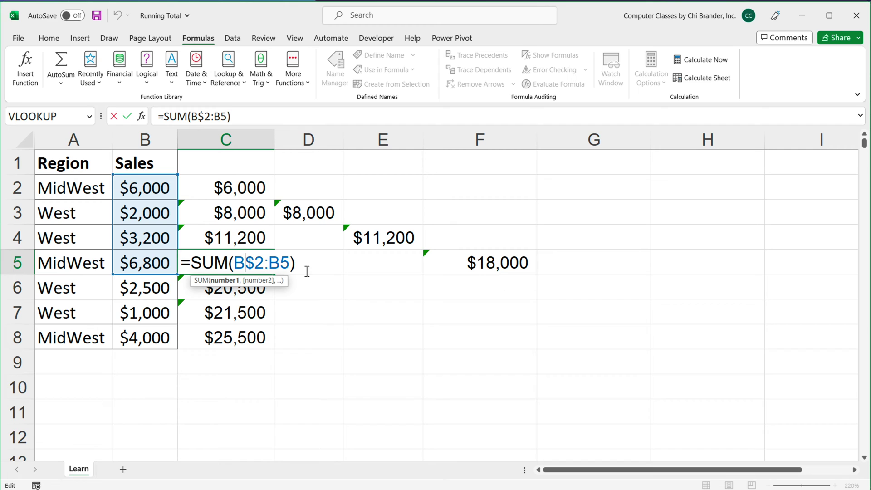
left_click(508, 262)
double_click(507, 263)
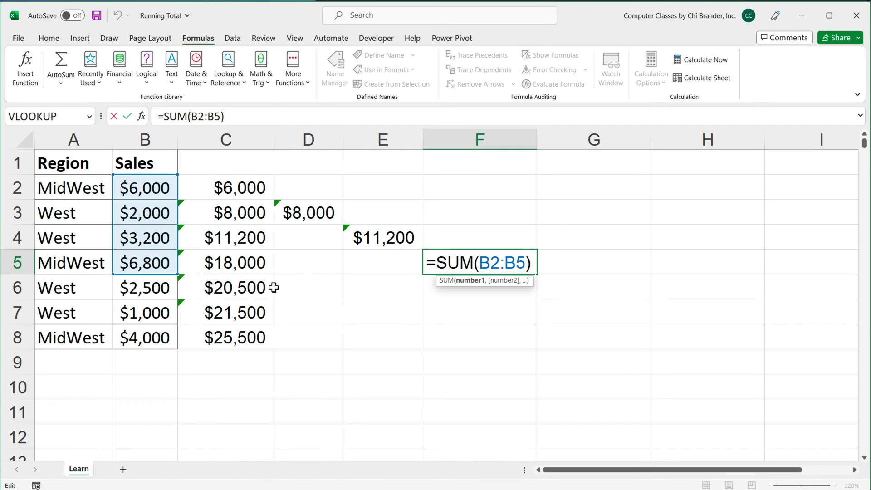
left_click(240, 288)
double_click(240, 287)
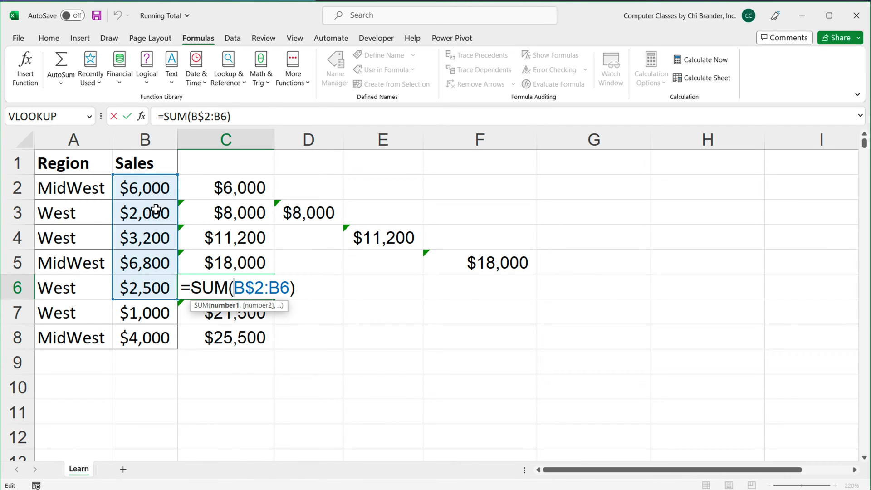
Delete the staggered comparison totals in columns D through F.
left_click_drag(305, 140, 484, 151)
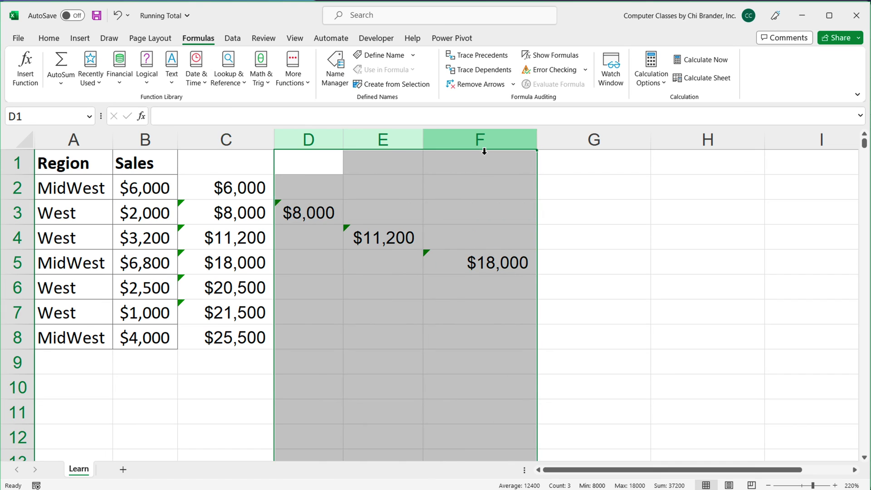
key("Delete")
left_click(509, 235)
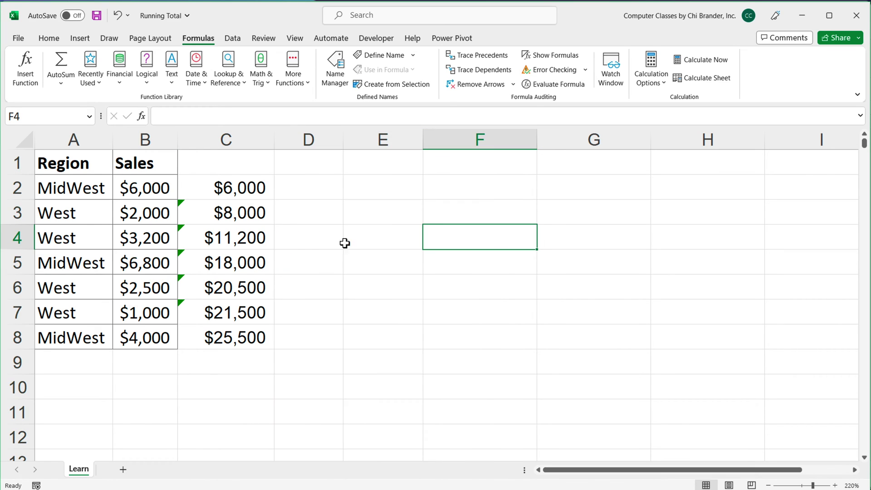
left_click(231, 186)
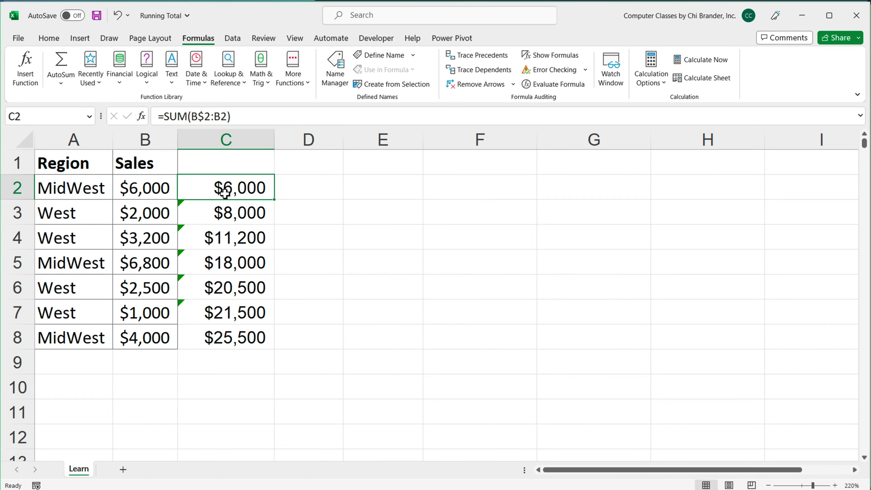
double_click(227, 190)
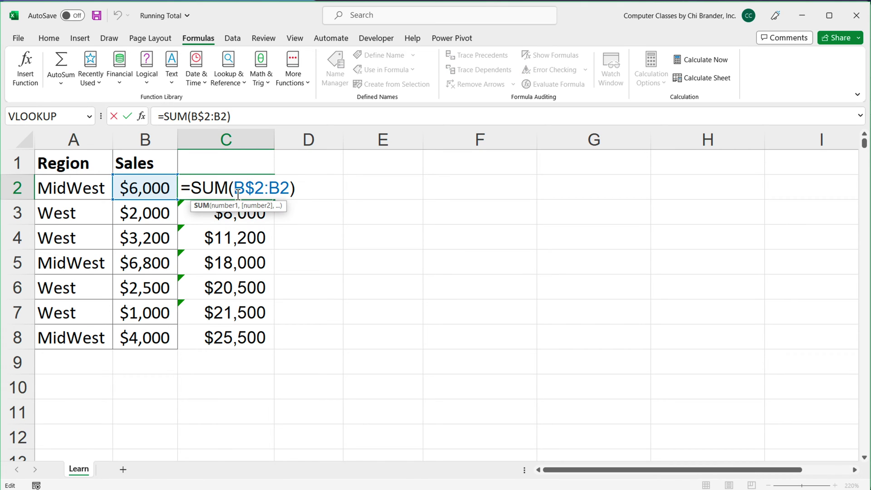
key("Escape")
Enter the heading SUM in C1.
left_click(226, 156)
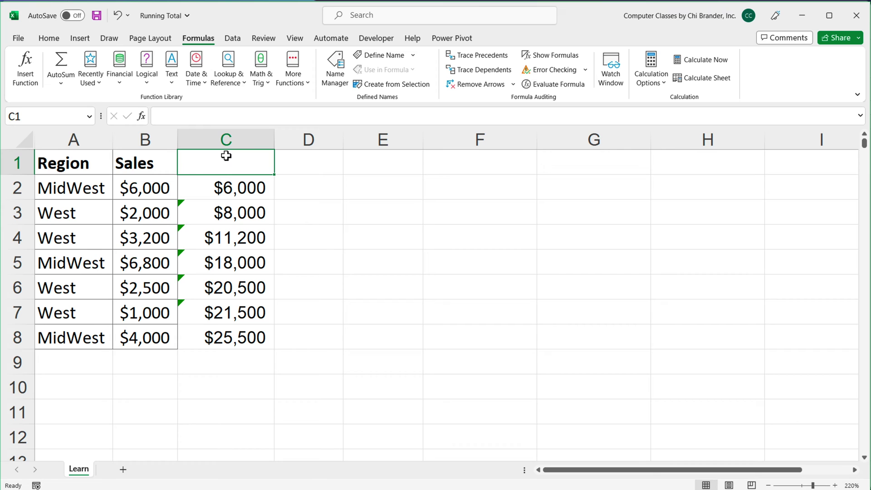
type("SUM")
key("Return")
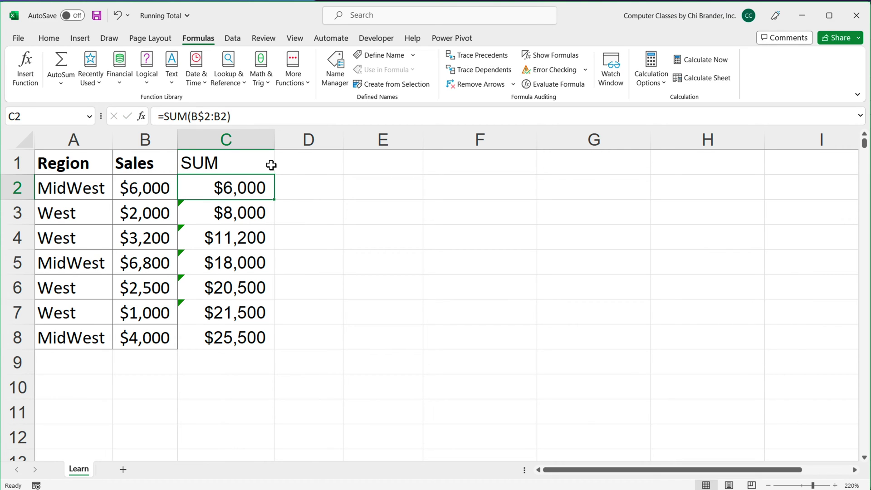
left_click(312, 188)
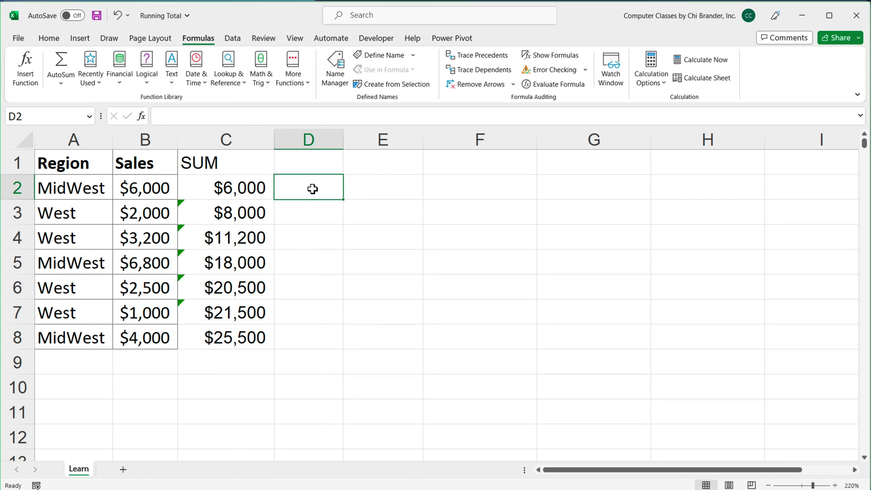
Enter =B2 in D2 to start the second running total.
type("=")
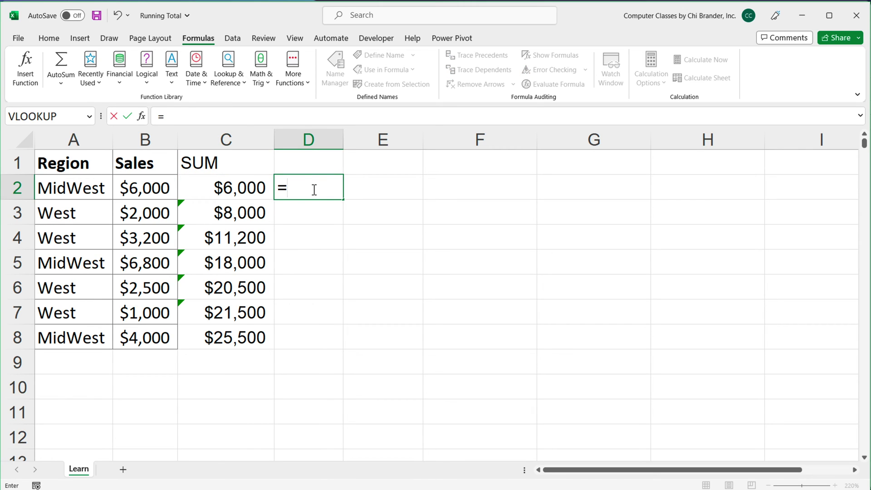
left_click(157, 191)
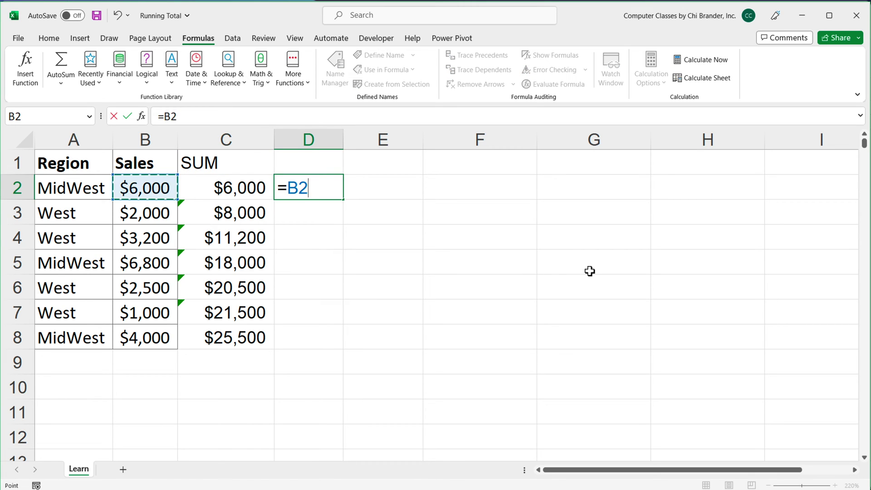
key("Return")
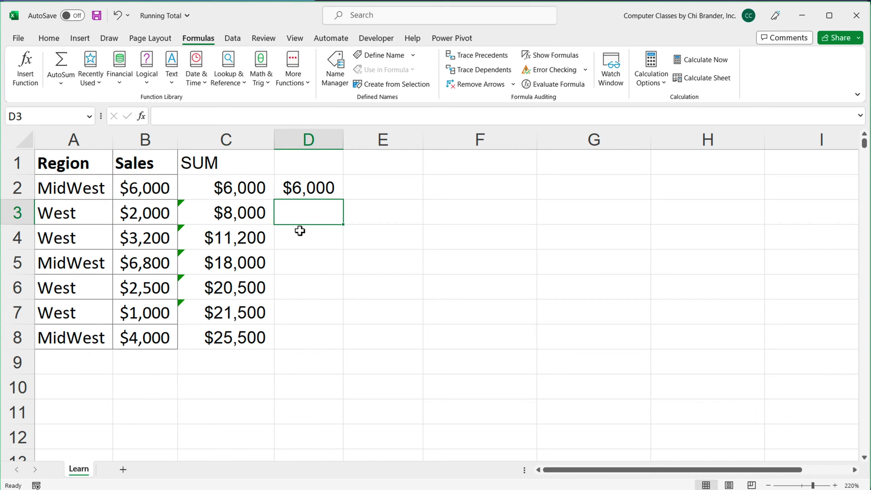
Enter =D2+B3 in D3, giving $8,000.
type("=")
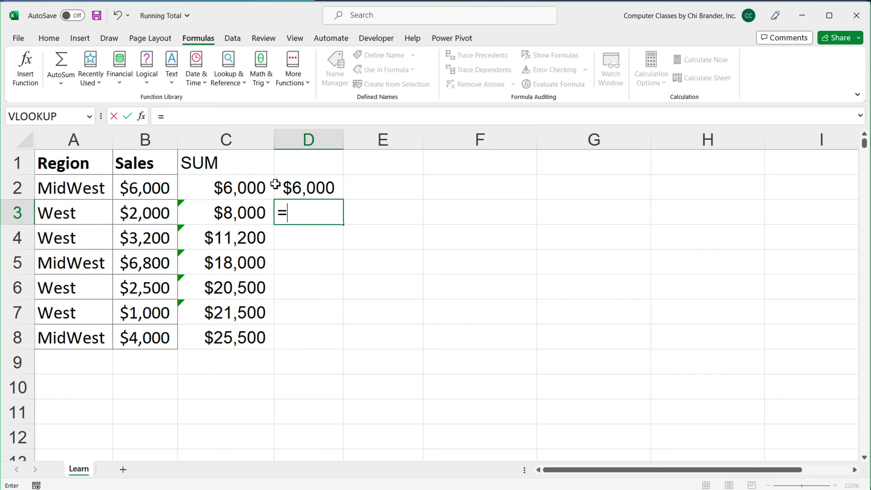
left_click(310, 189)
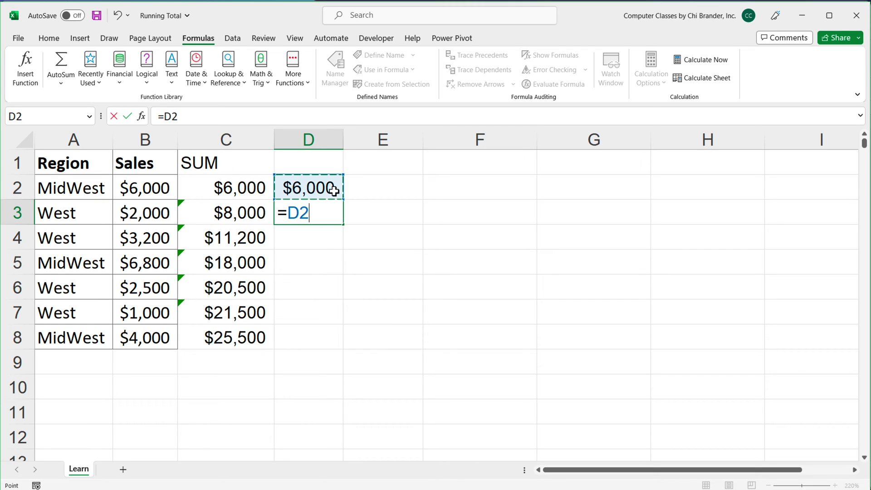
type("+")
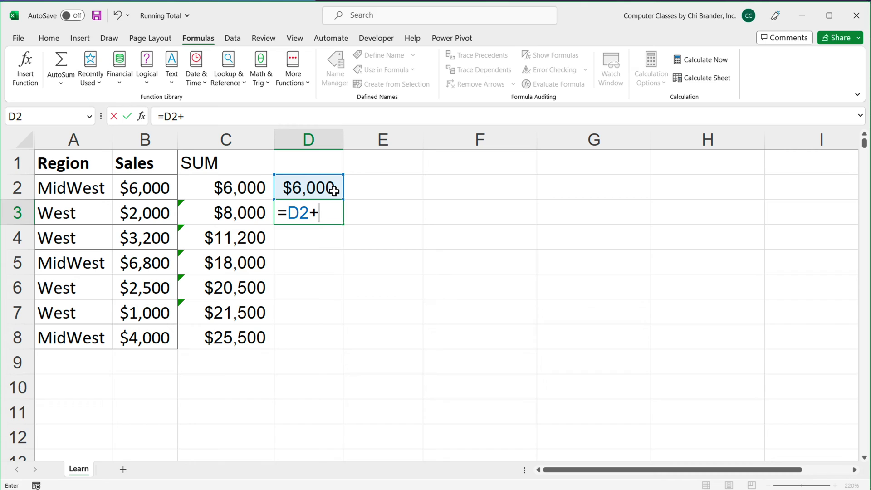
left_click(148, 214)
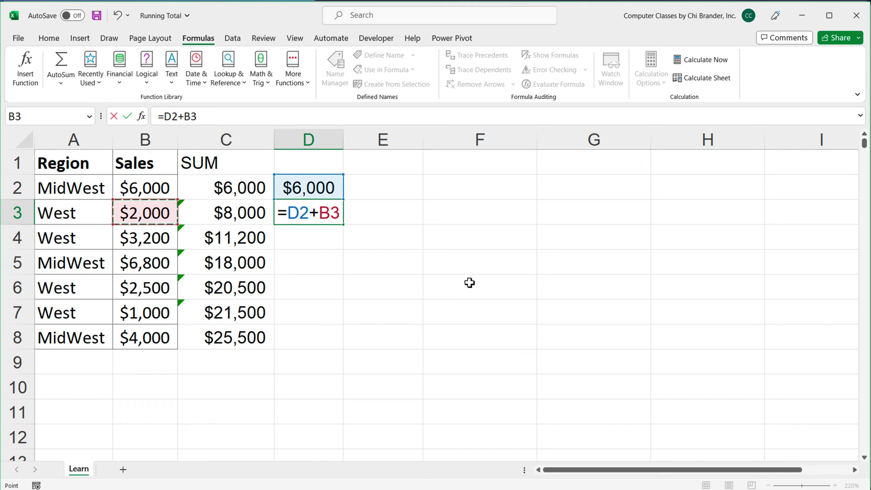
key("Return")
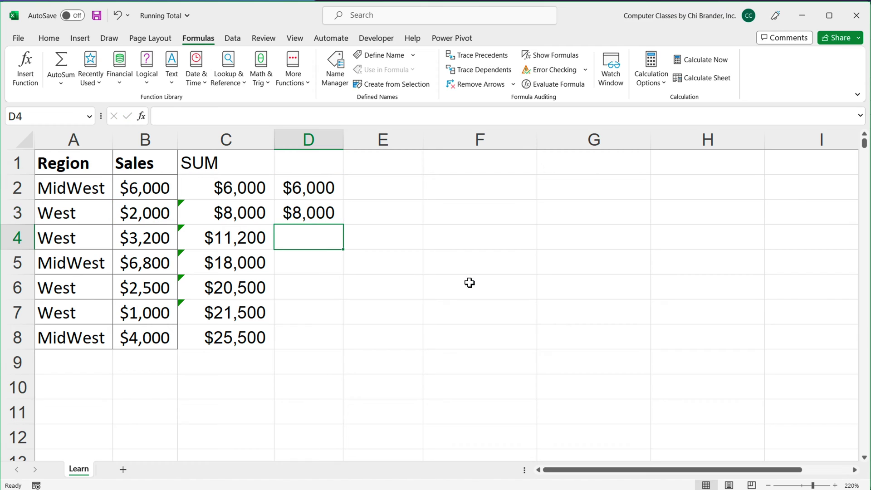
left_click(316, 219)
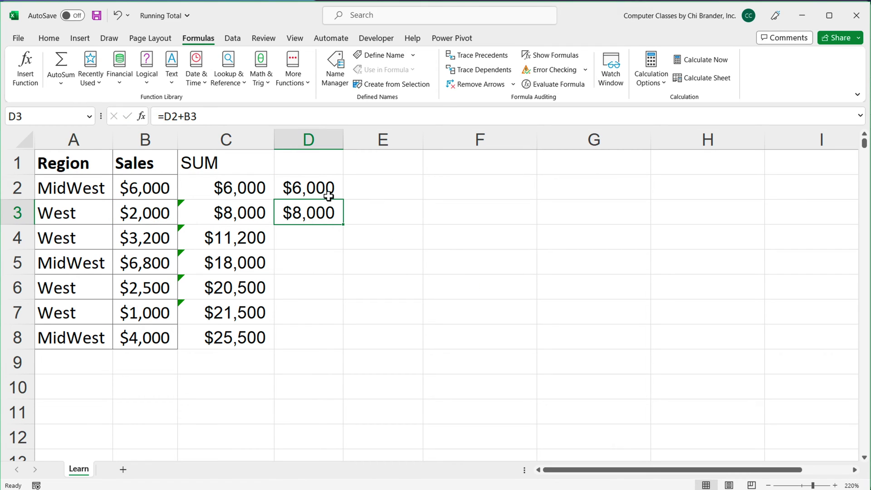
Fill D3's formula down to D8, widen column D, and check the copies in D4–D6.
left_click_drag(346, 227, 340, 348)
left_click_drag(344, 139, 368, 139)
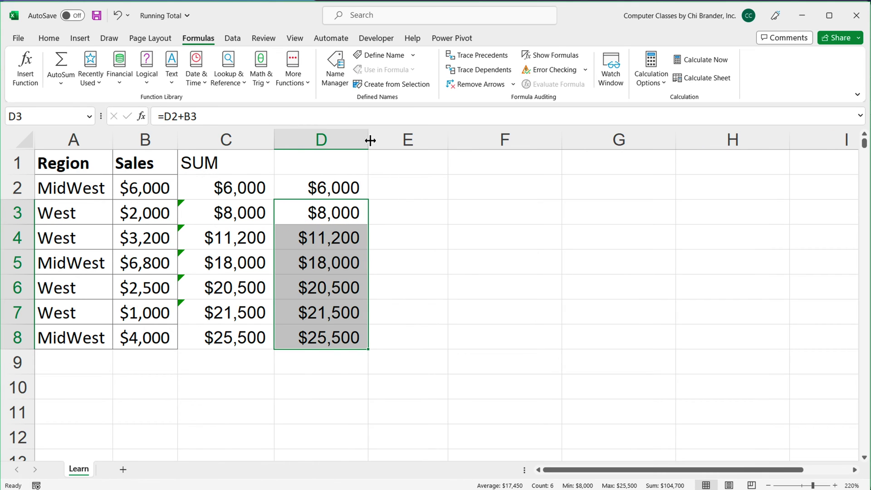
double_click(331, 243)
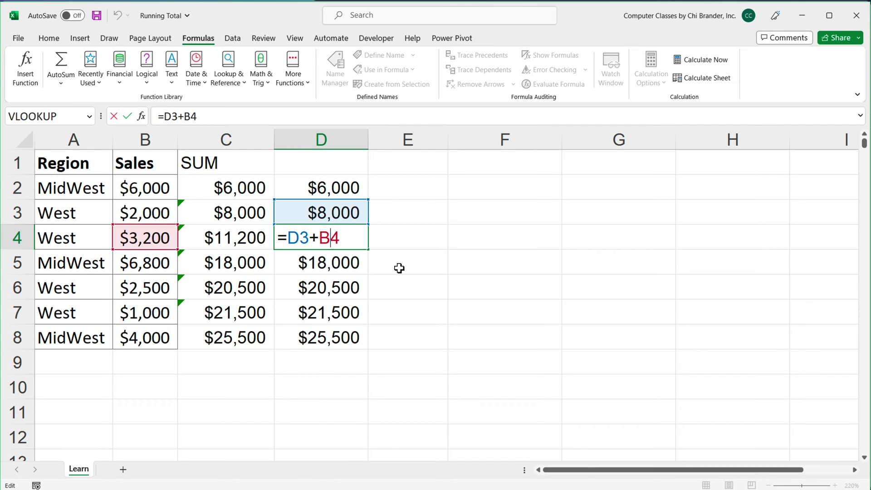
key("Escape")
left_click(342, 260)
double_click(336, 261)
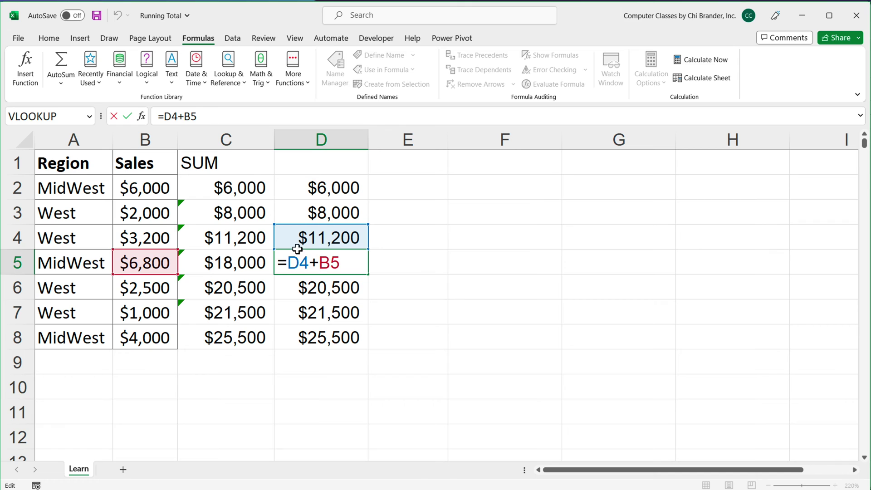
key("Escape")
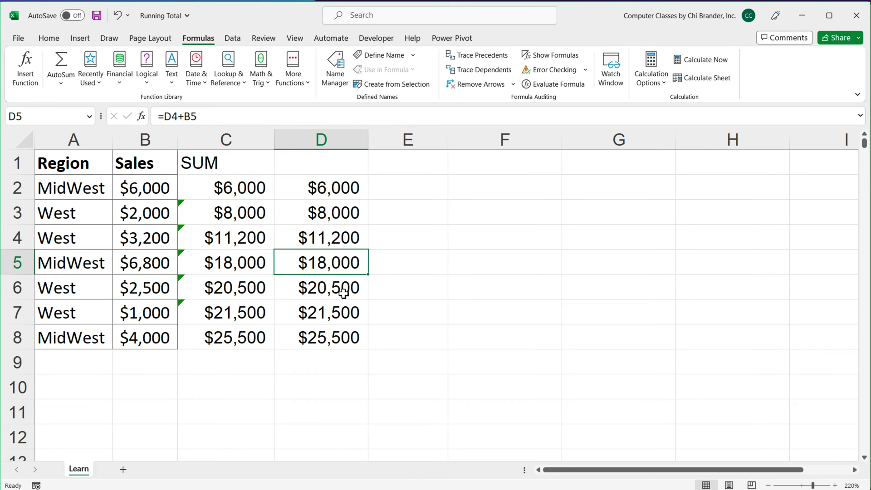
double_click(343, 292)
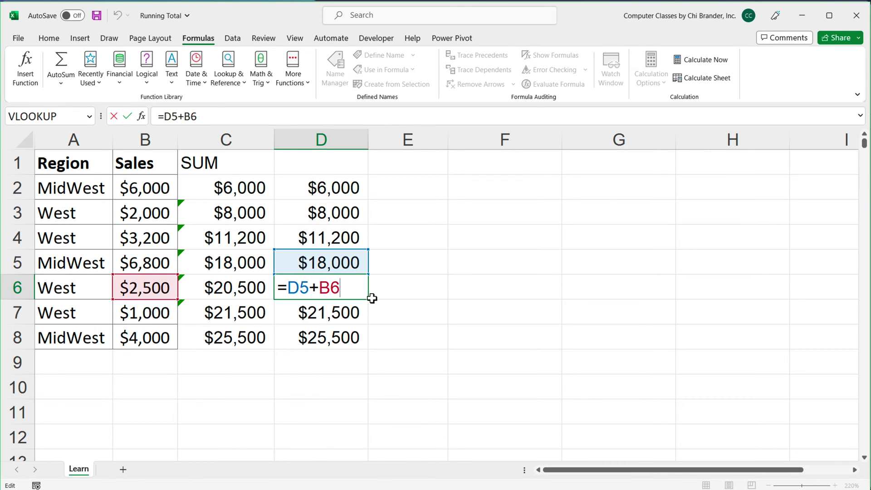
key("Escape")
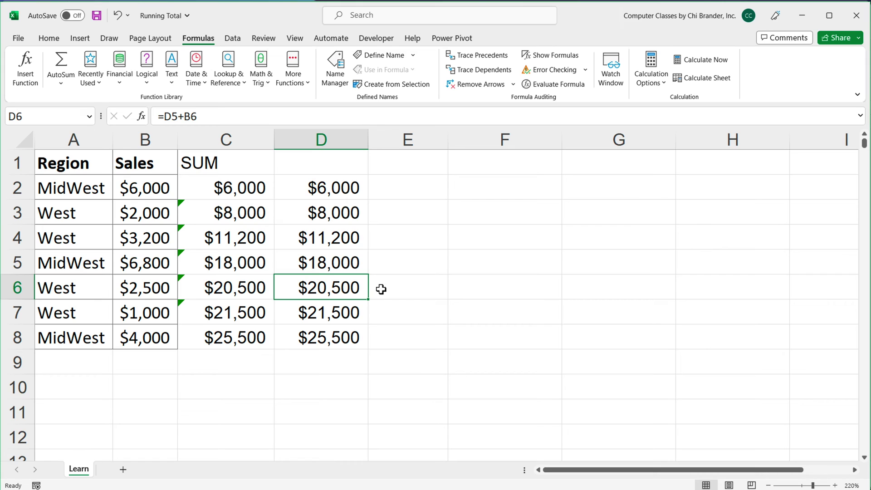
Review D2's =B2 and D3's D2 and B3 references, then open D2 for editing.
left_click(323, 191)
double_click(335, 189)
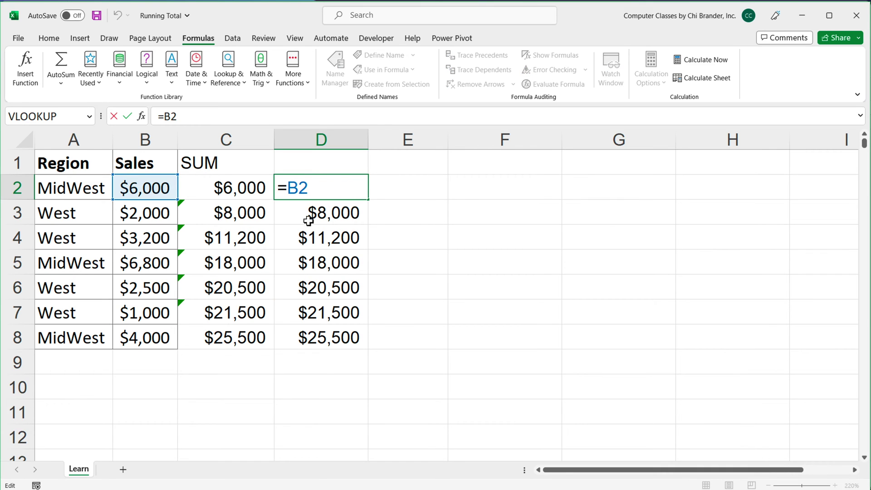
key("Escape")
double_click(335, 214)
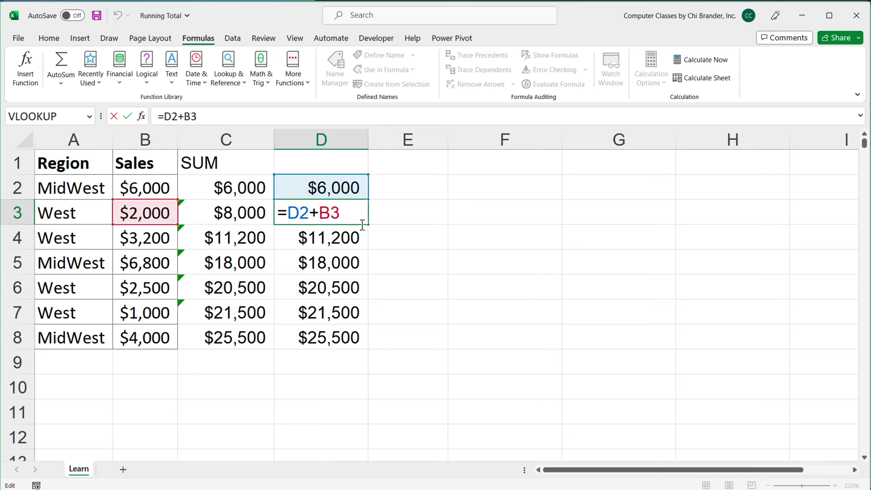
left_click_drag(288, 213, 354, 219)
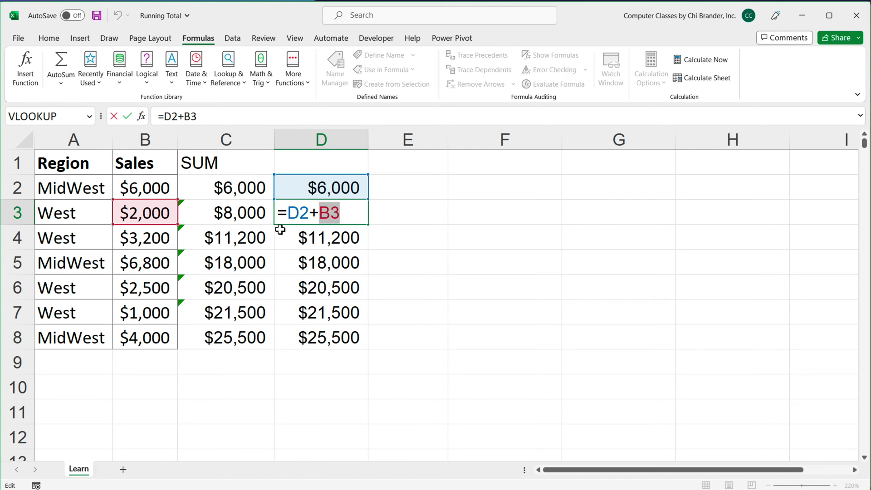
double_click(293, 213)
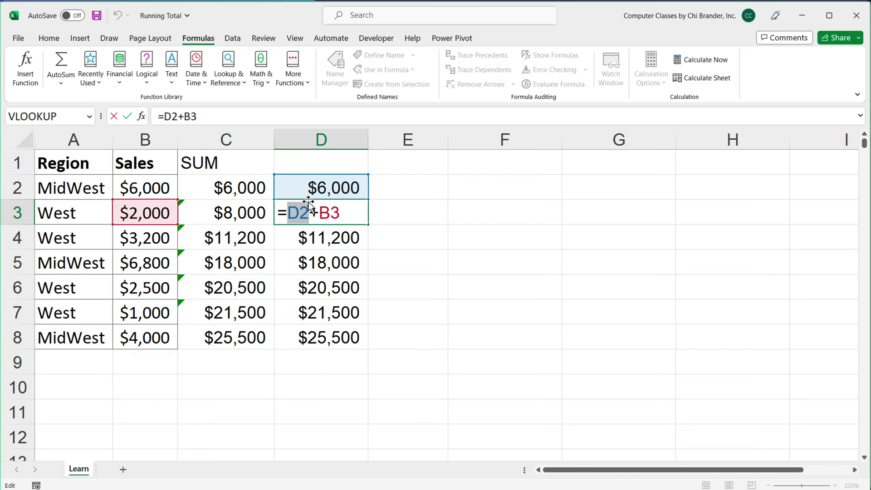
double_click(329, 214)
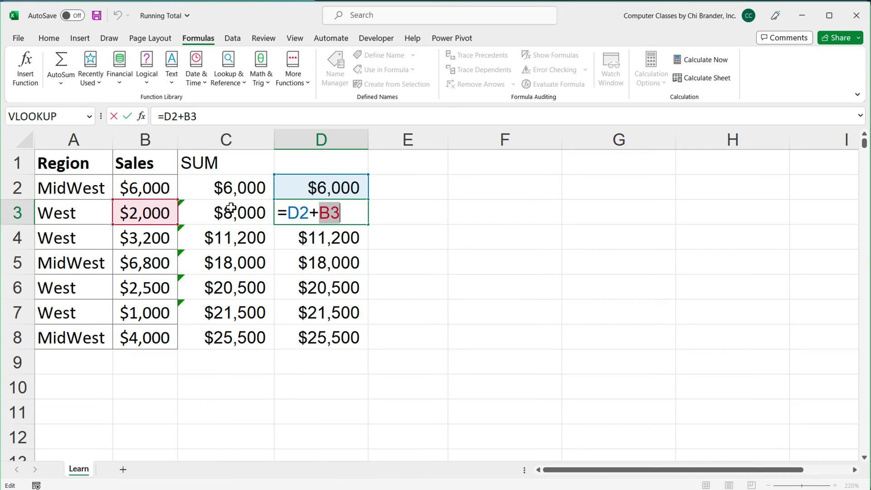
key("Escape")
double_click(316, 187)
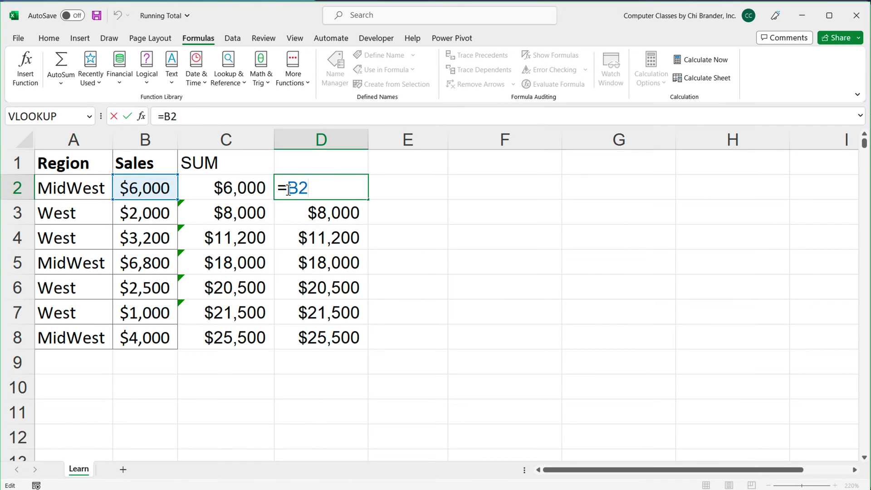
Insert 0+ after the equals sign so D2 reads =0+B2.
left_click(288, 188)
type("0+")
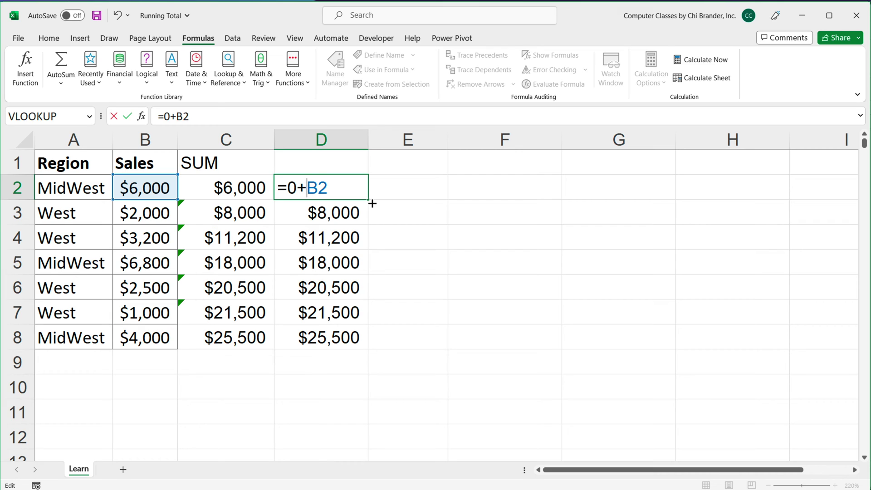
key("Return")
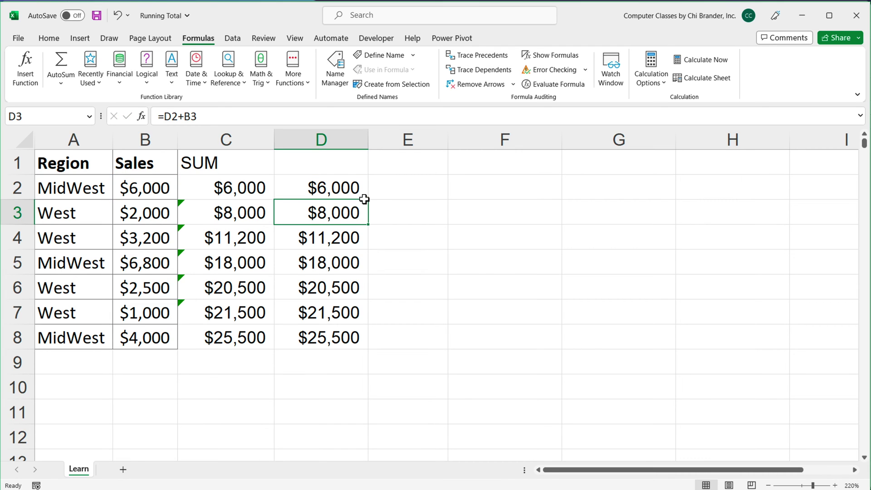
left_click(312, 170)
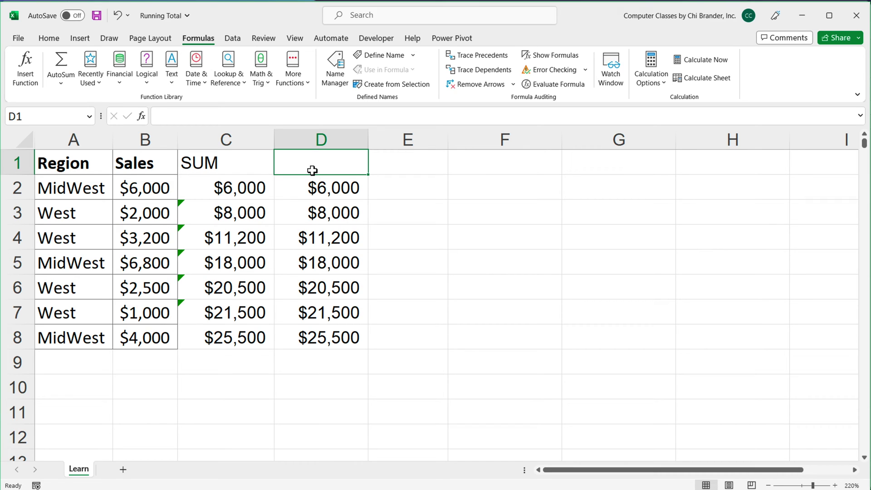
double_click(250, 189)
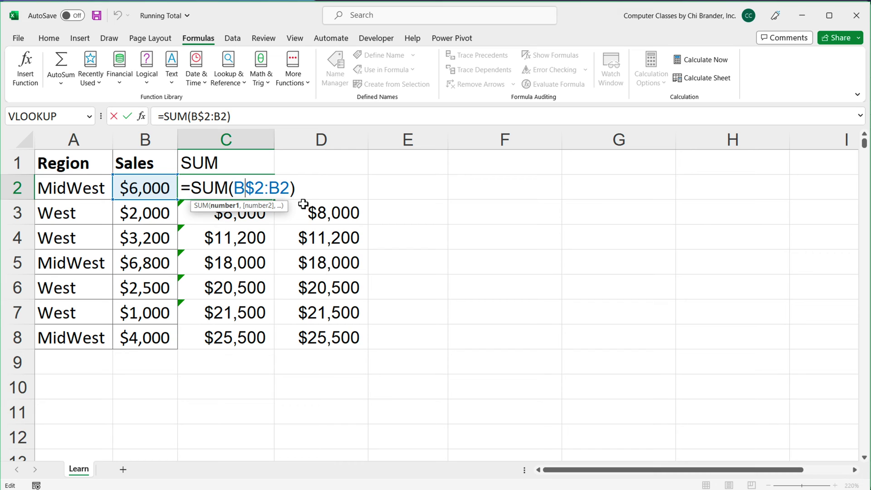
left_click_drag(191, 188, 295, 193)
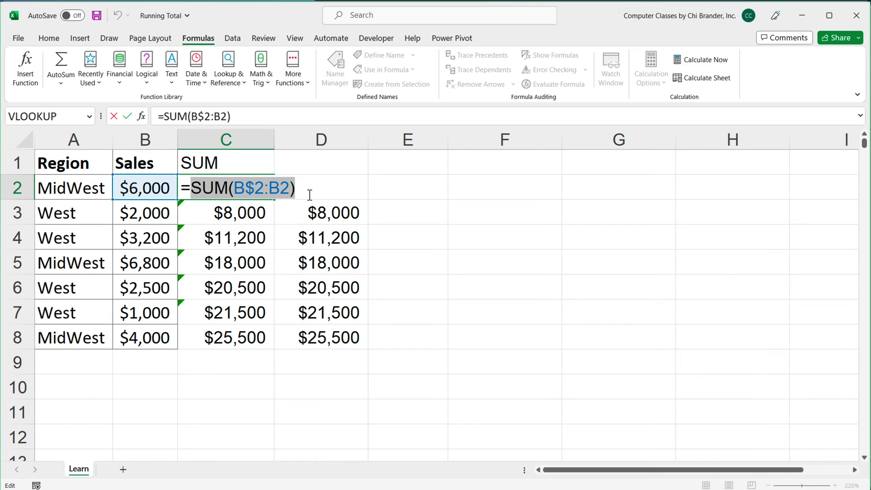
left_click(192, 186)
left_click_drag(191, 187, 375, 189)
key("Escape")
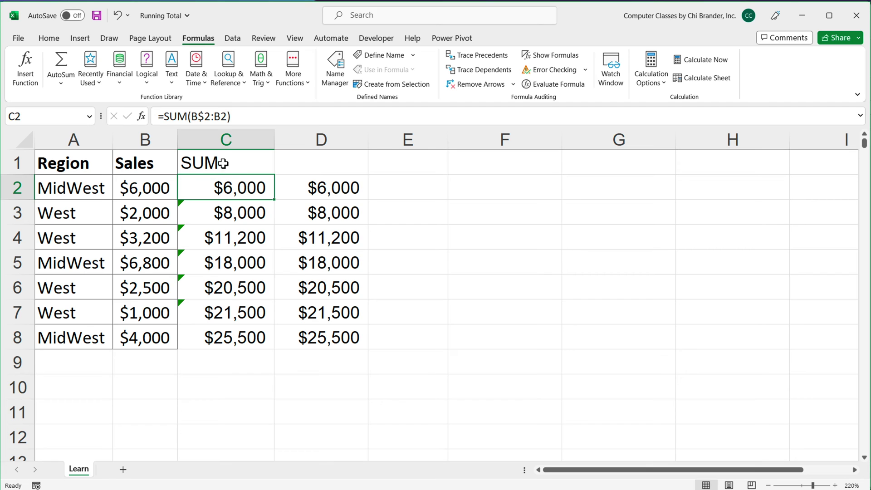
right_click(302, 139)
Insert a new column D and begin =MAP(B2:B8,LAMBDA( in D2.
left_click(348, 252)
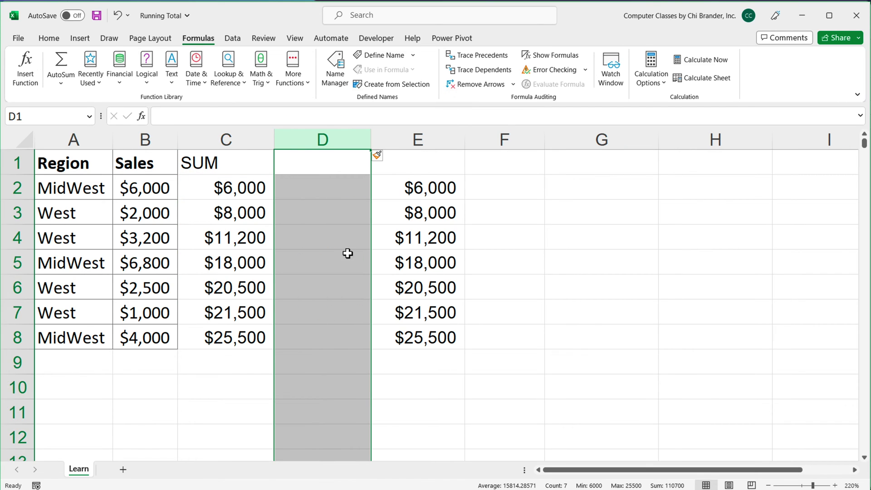
left_click(334, 190)
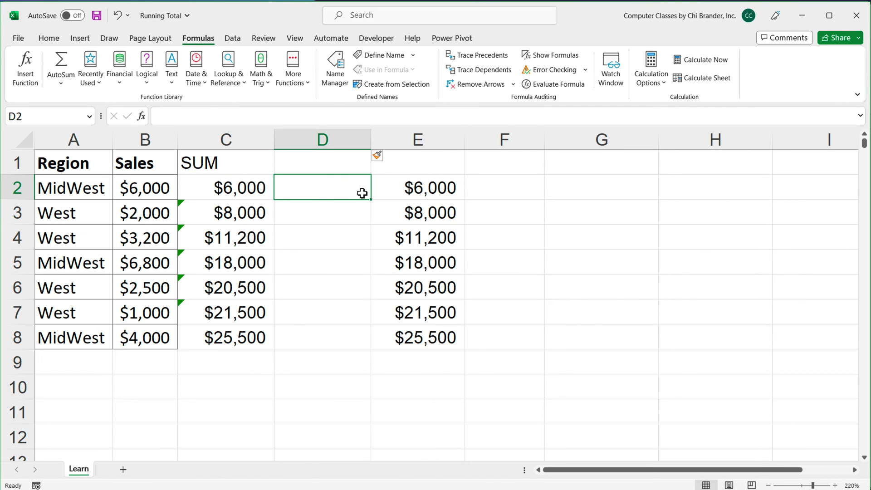
type("=AMP(")
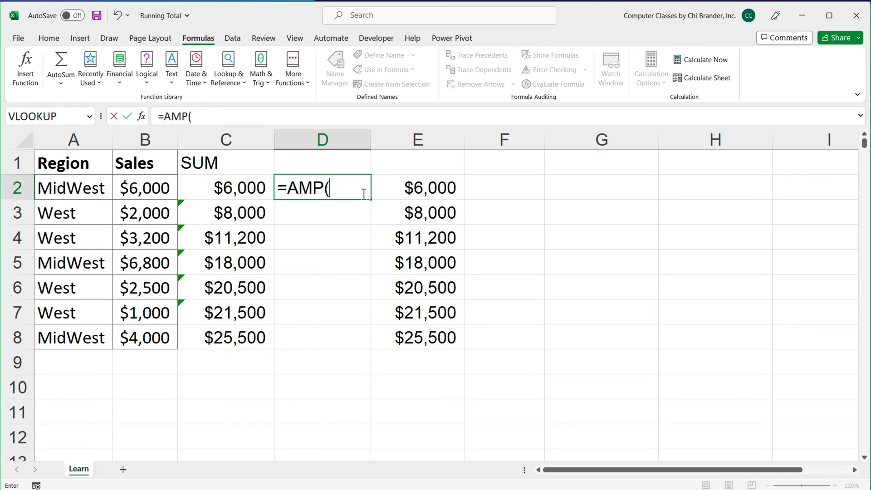
key("BackSpace")
key("BackSpace")
key("BackSpace")
key("BackSpace")
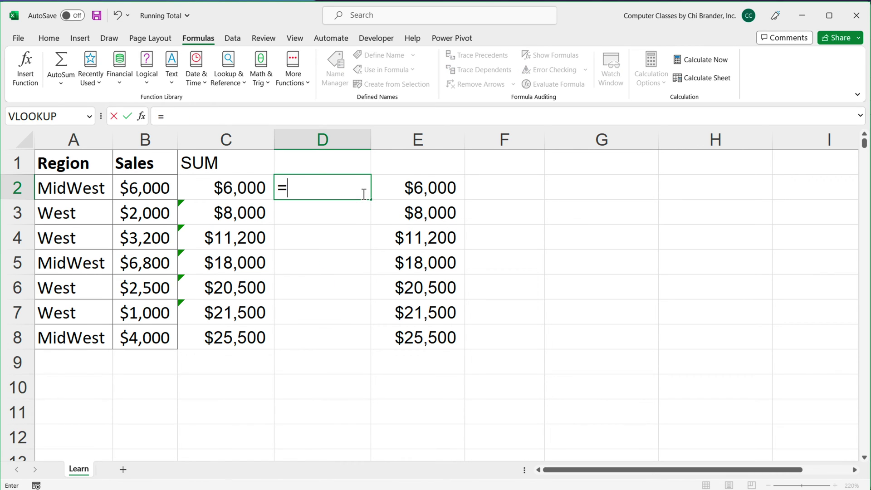
type("MAP(")
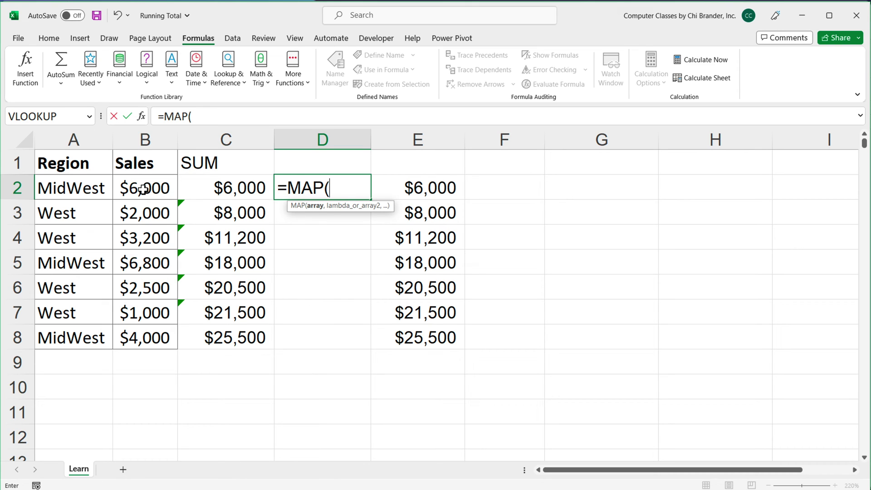
left_click_drag(144, 188, 149, 338)
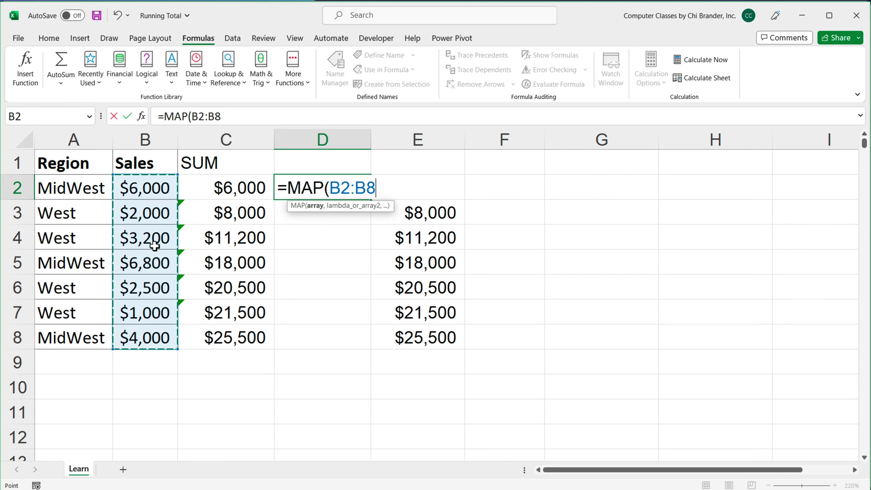
type(",")
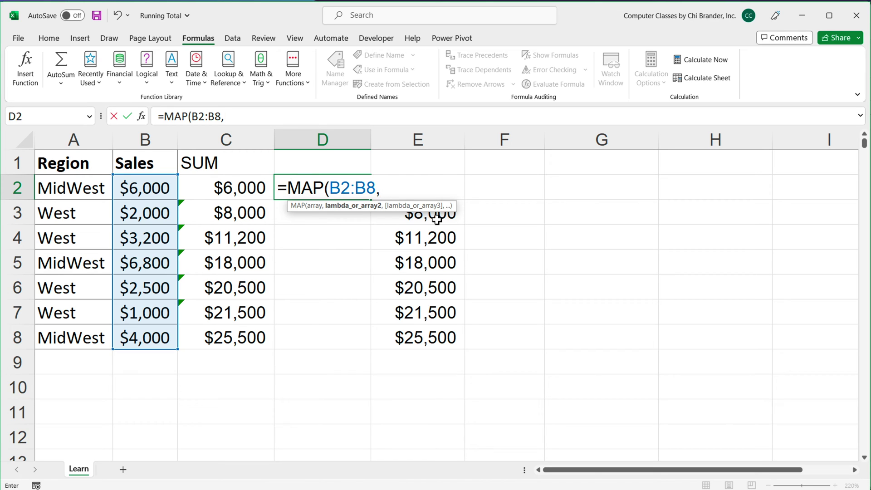
type("LAM")
key("Tab")
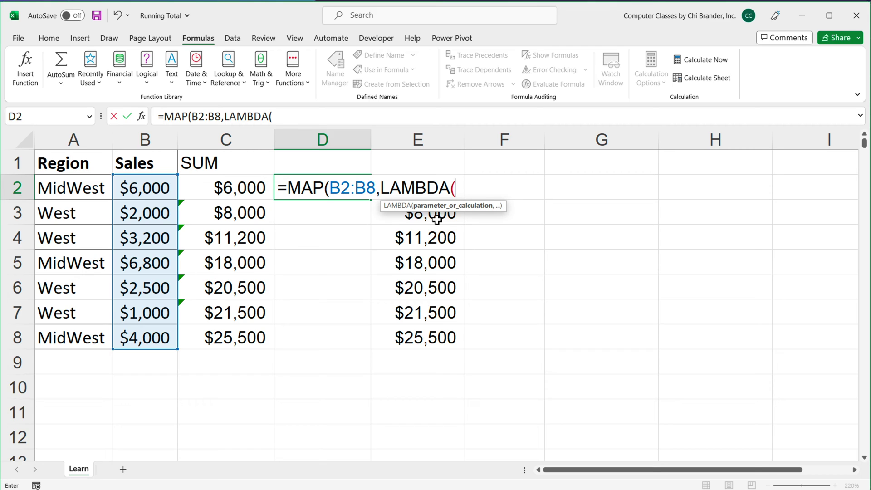
Complete the lambda as LAMBDA(THISROW,SUM(B$2:THISROW)) and spill totals $6,000 to $25,500.
type("THISROW")
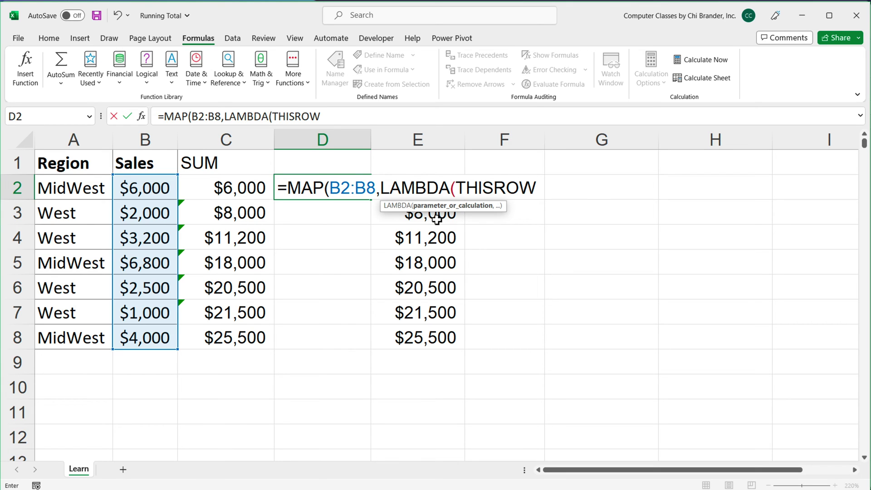
type(",")
double_click(493, 191)
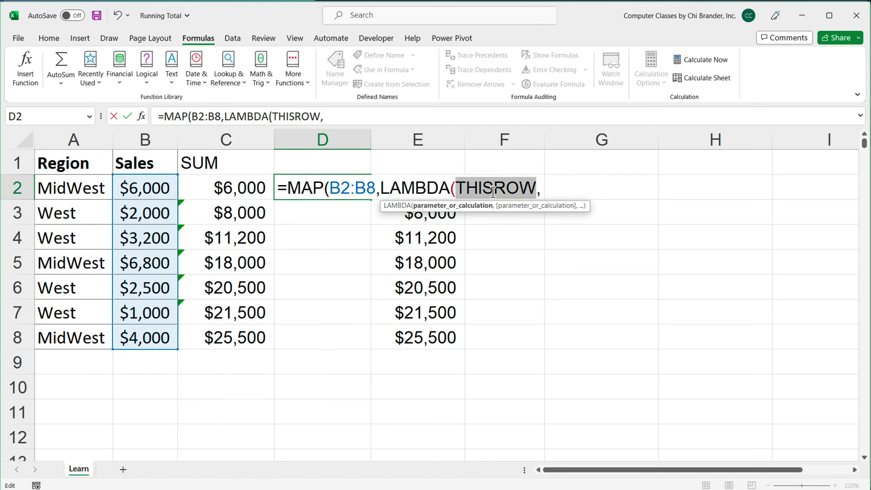
left_click(547, 192)
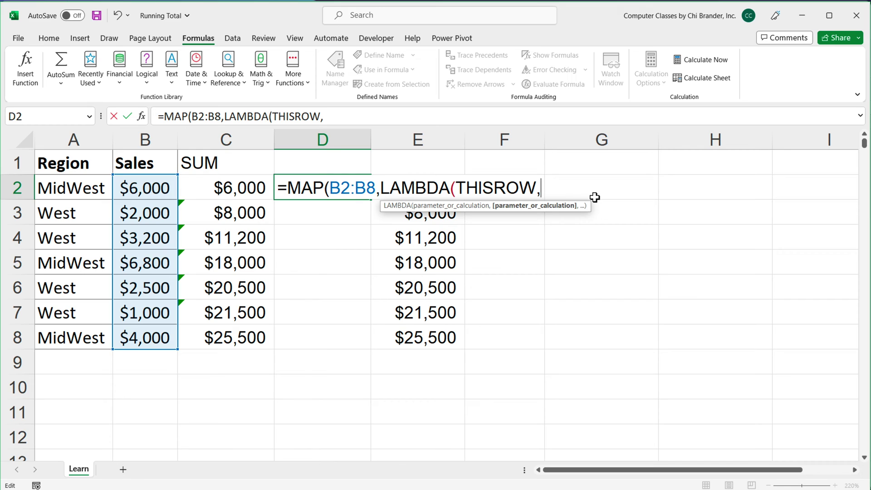
type("SUM(B$2:B2)")
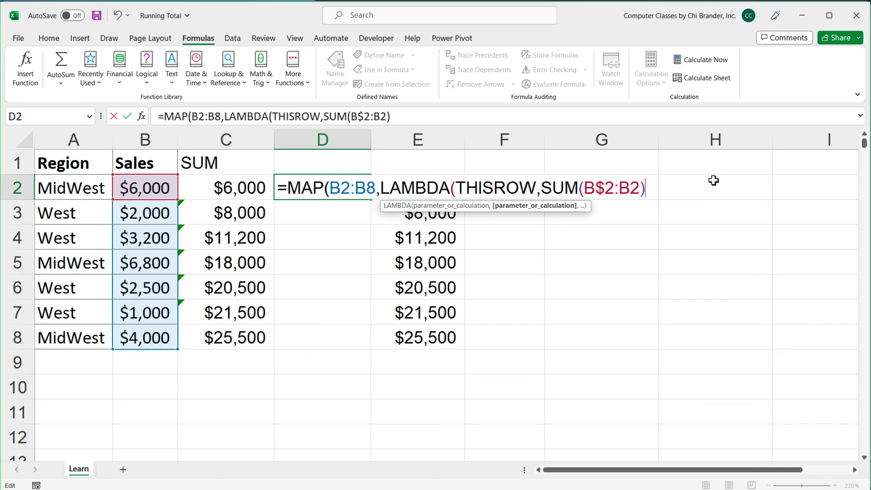
type(")")
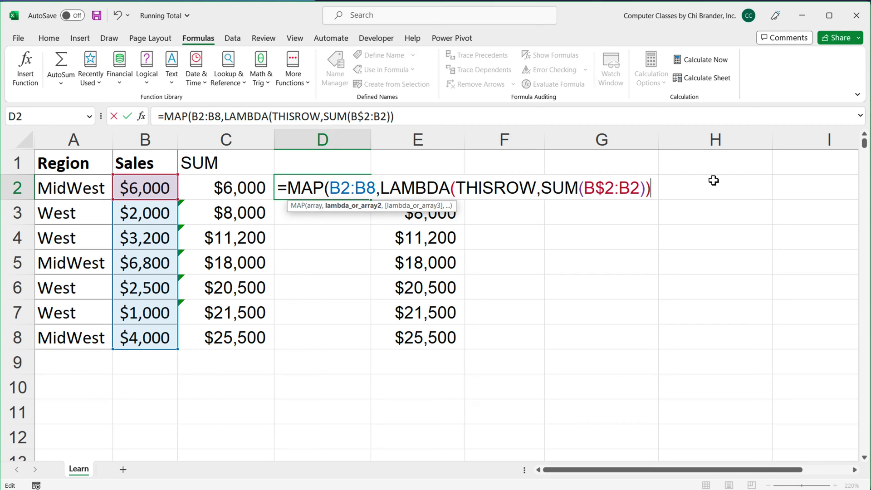
type(")")
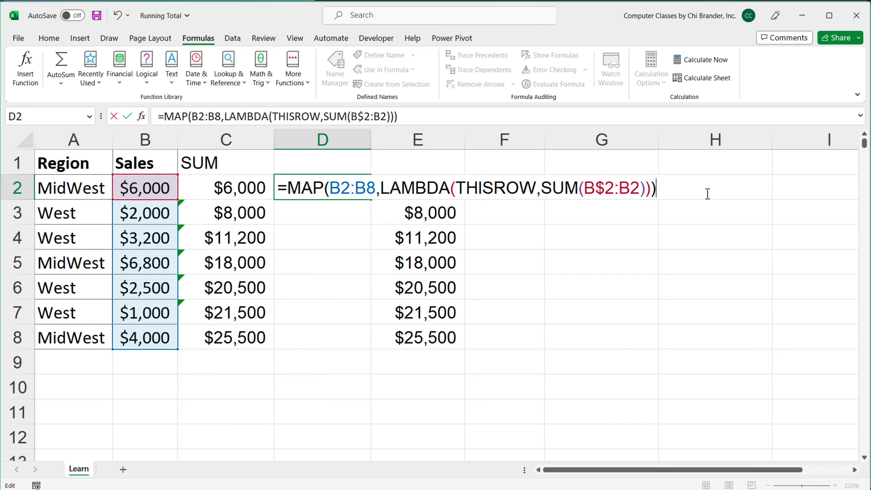
double_click(629, 190)
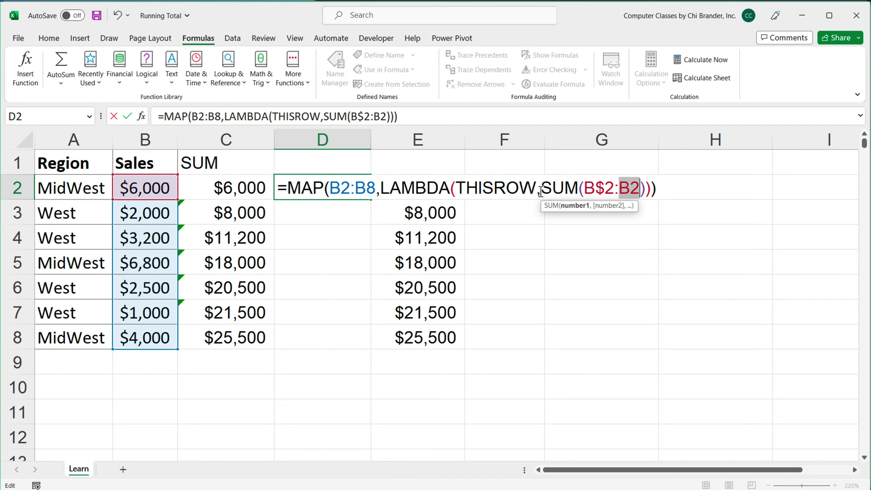
left_click_drag(537, 191, 455, 189)
key("ctrl+c")
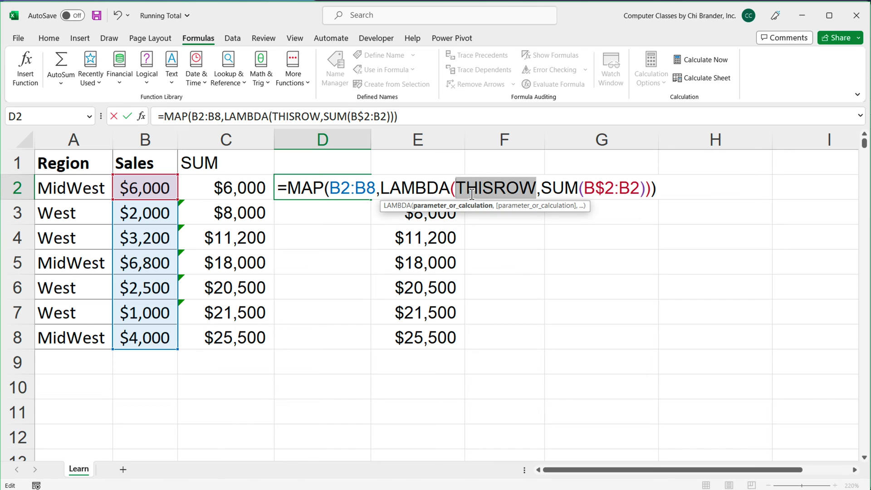
left_click(640, 189)
key("BackSpace")
key("BackSpace")
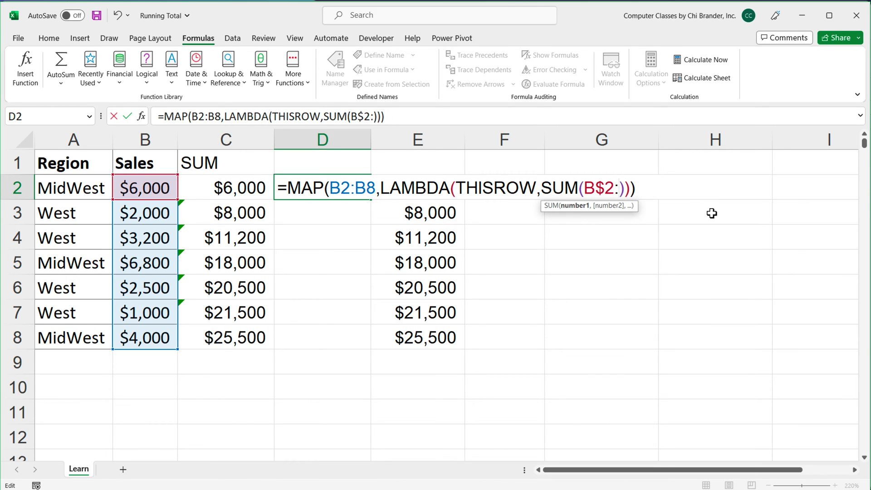
key("ctrl+v")
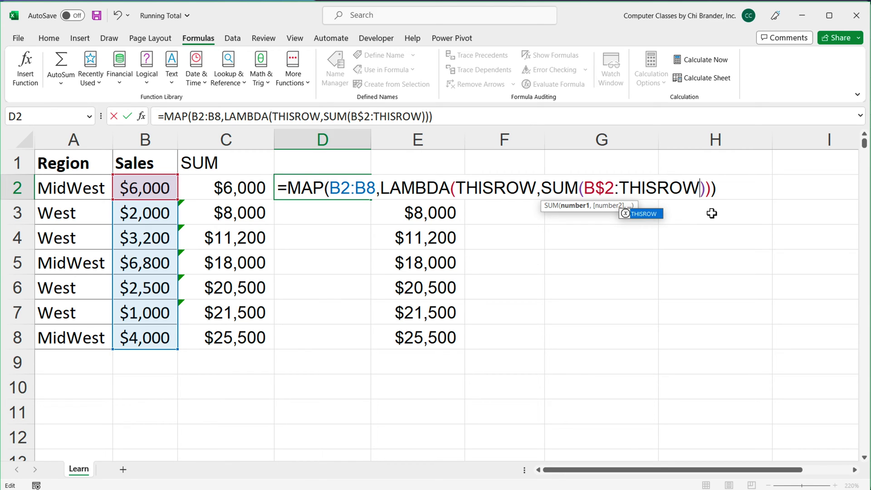
key("Return")
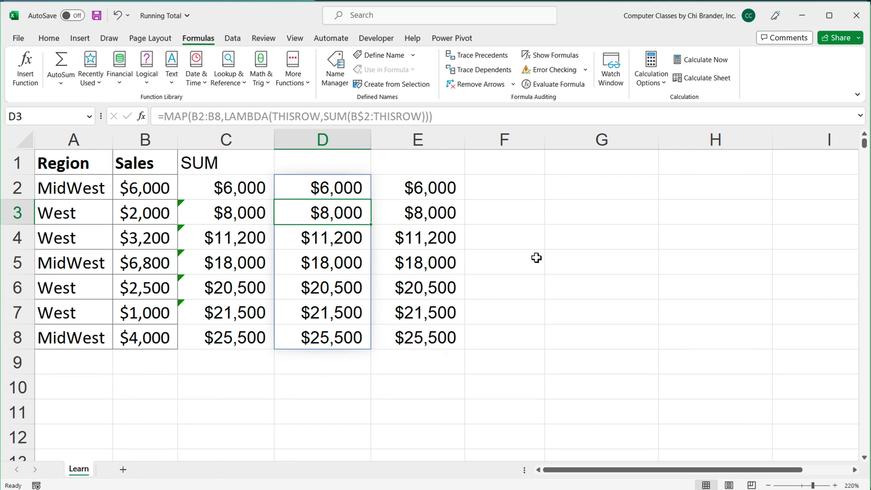
Inspect the MAP formula in D2 and the SUM running-total formula in C2 without changing them.
left_click(327, 194)
double_click(318, 190)
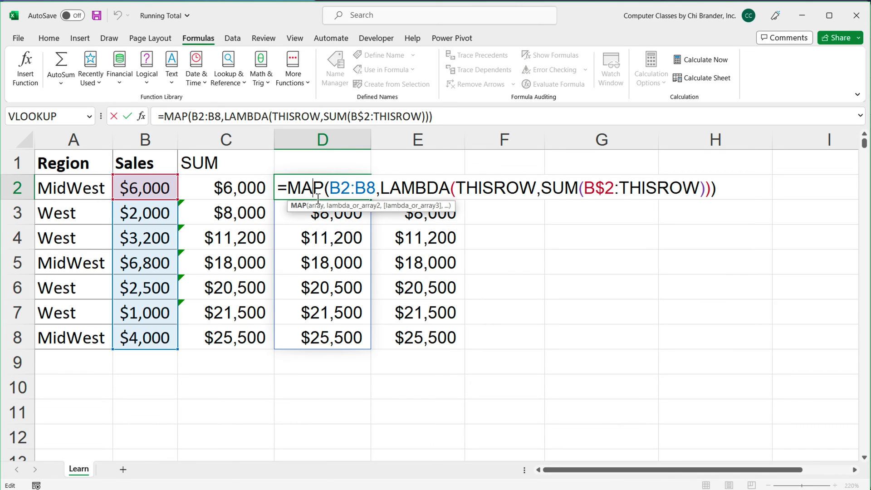
left_click(226, 188)
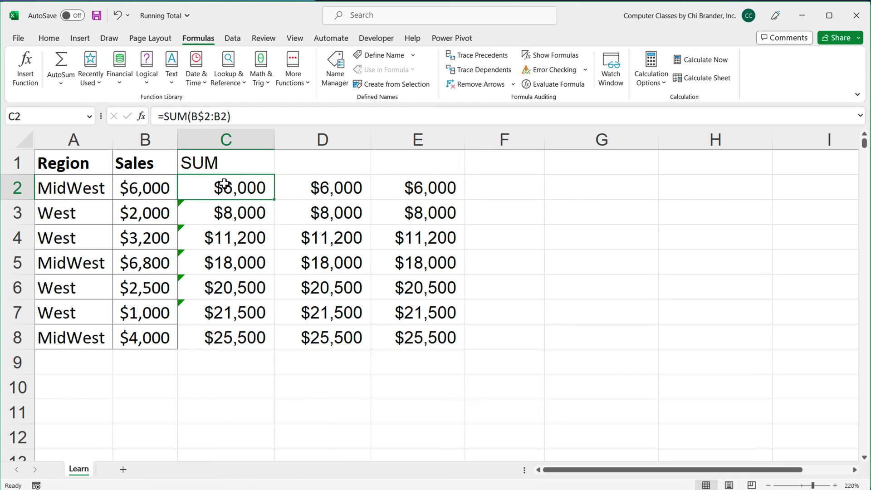
double_click(225, 187)
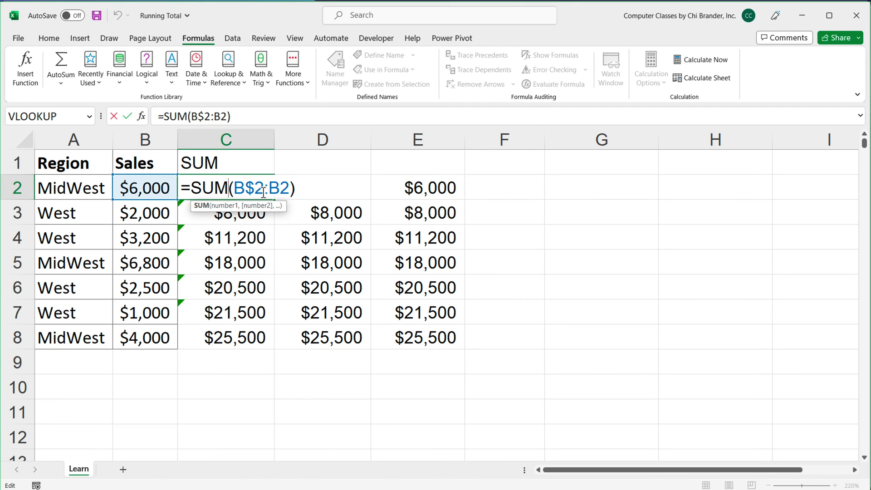
key("Escape")
Select and copy the full MAP/LAMBDA running-total formula text from D2.
left_click(319, 189)
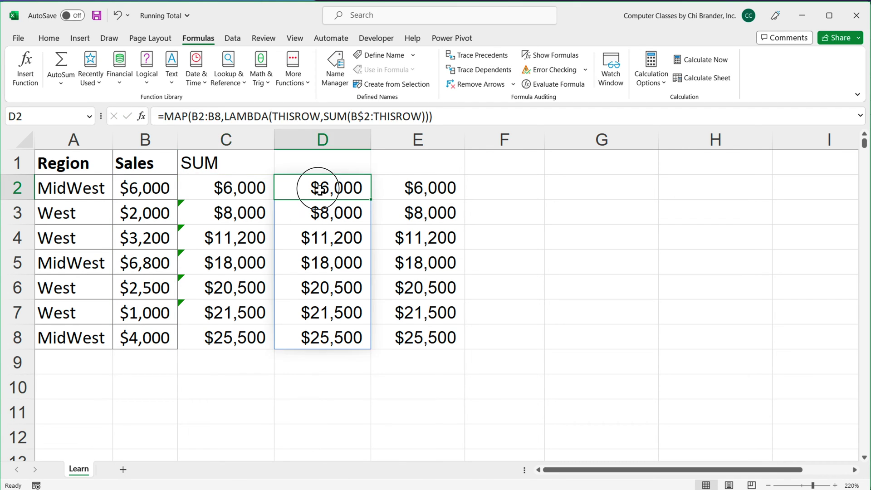
double_click(320, 189)
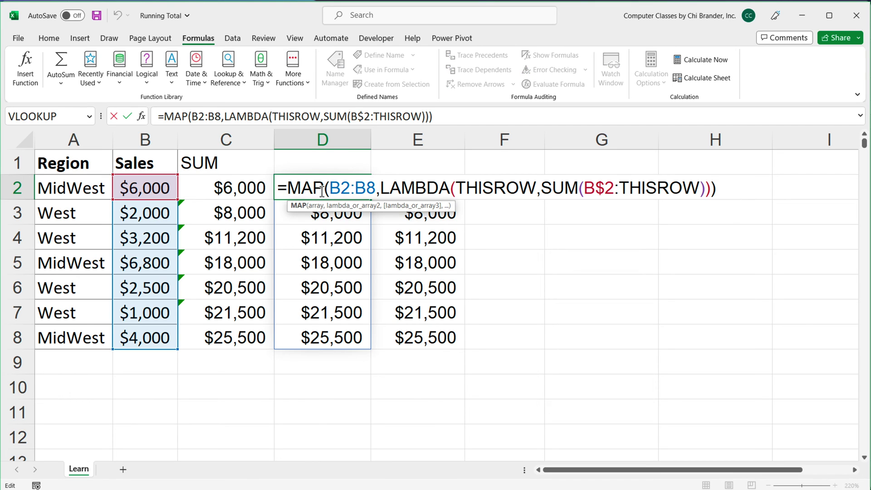
triple_click(322, 190)
key("super+c")
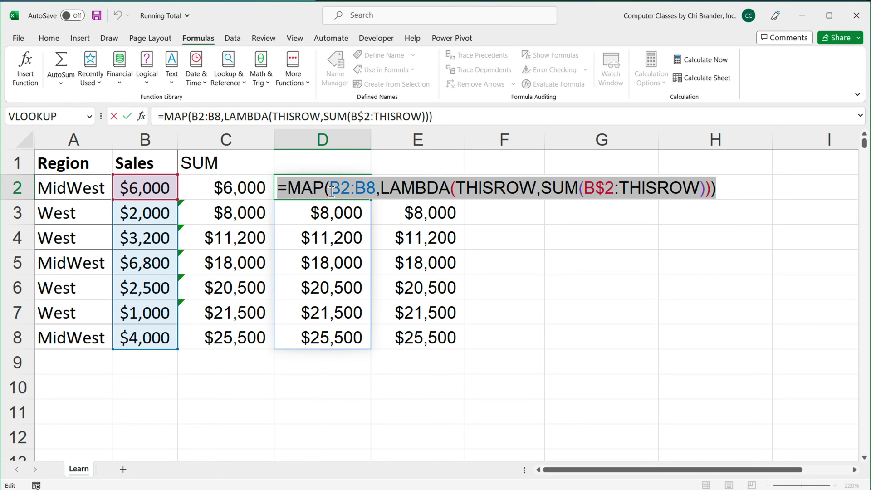
key("Escape")
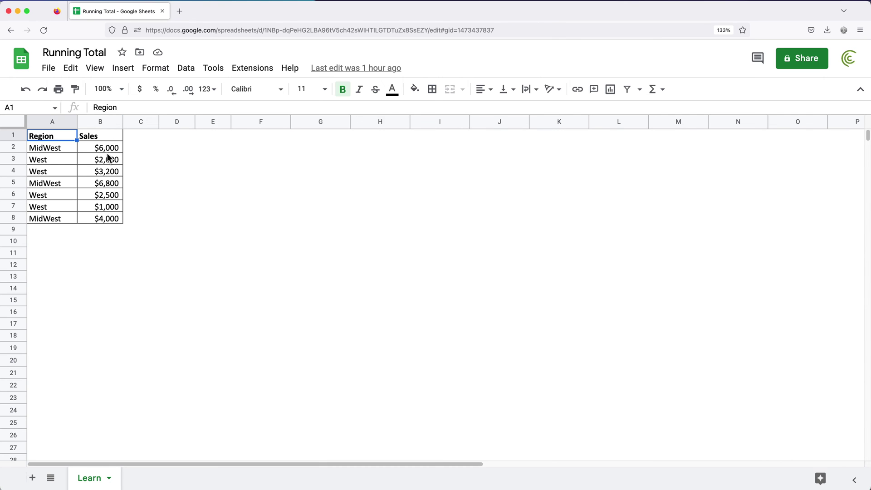
Zoom to 200% and paste the MAP/LAMBDA formula into C2, filling totals $6,000–$25,500.
key("super+equal")
key("super+equal")
key("super+equal")
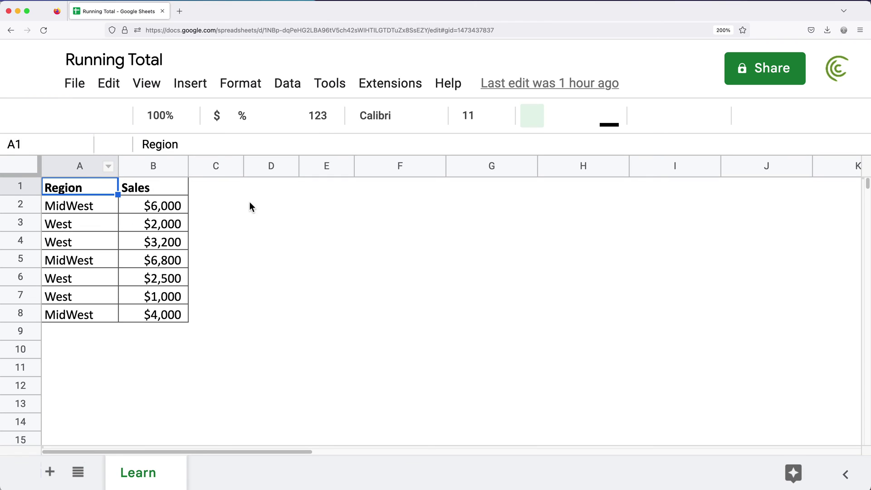
left_click(213, 208)
double_click(213, 208)
key("super+v")
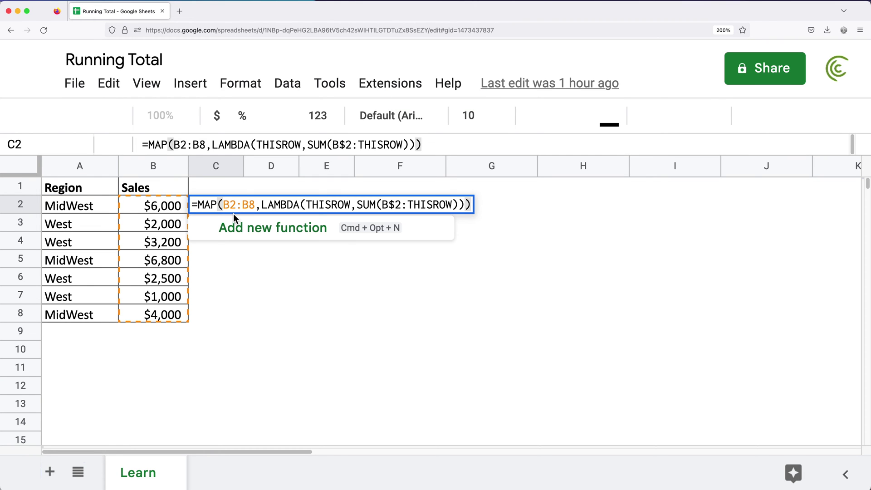
key("Return")
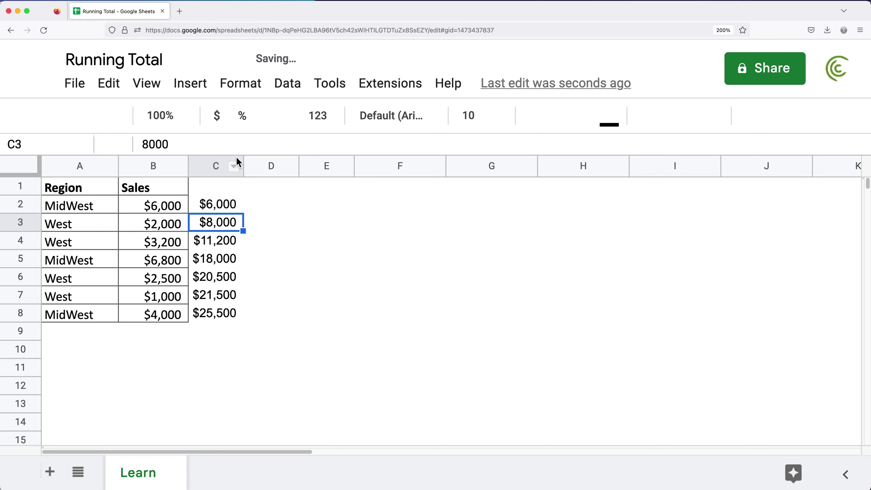
Widen column C to fit the totals and review C2's pasted formula.
left_click_drag(243, 162, 257, 164)
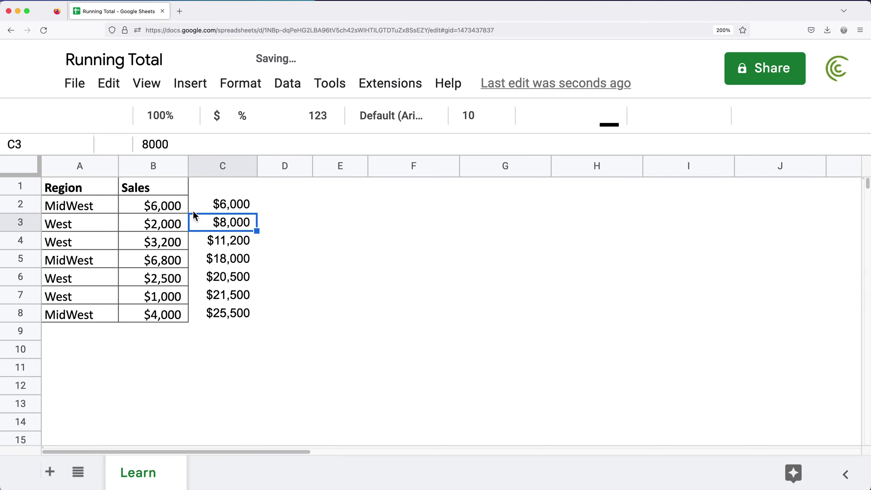
left_click(181, 205)
left_click_drag(234, 212, 232, 225)
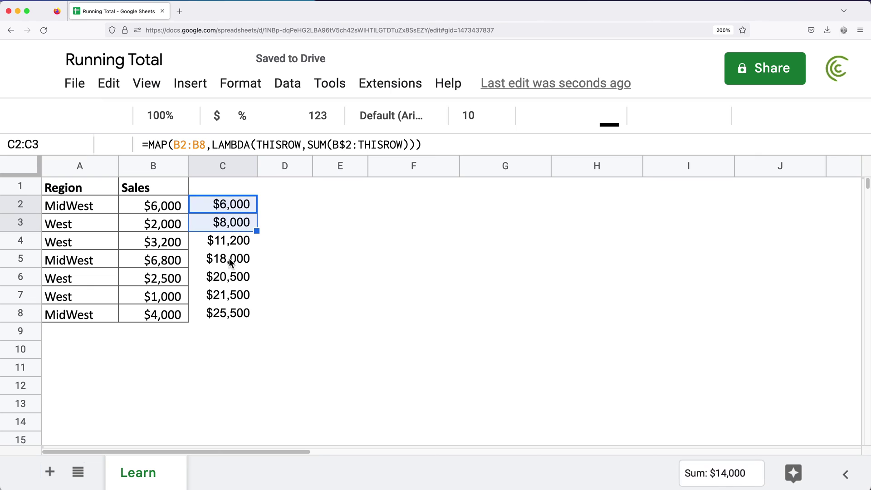
double_click(229, 205)
key("Escape")
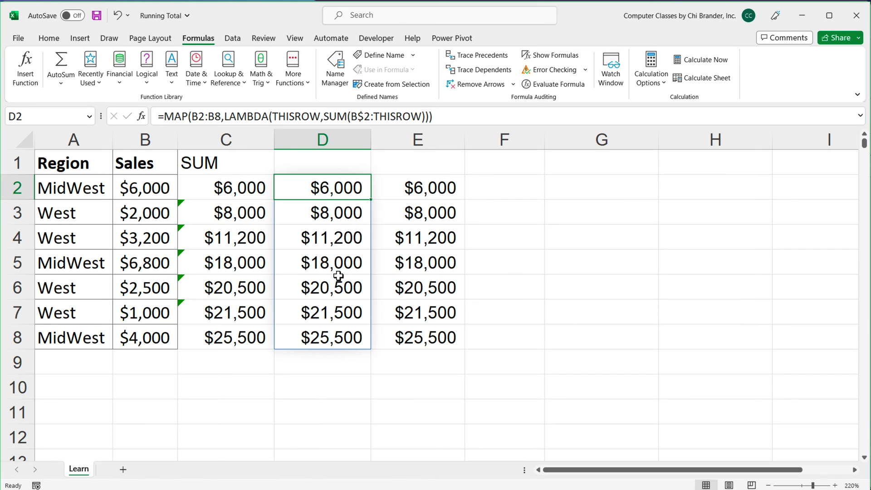
left_click(334, 187)
double_click(334, 187)
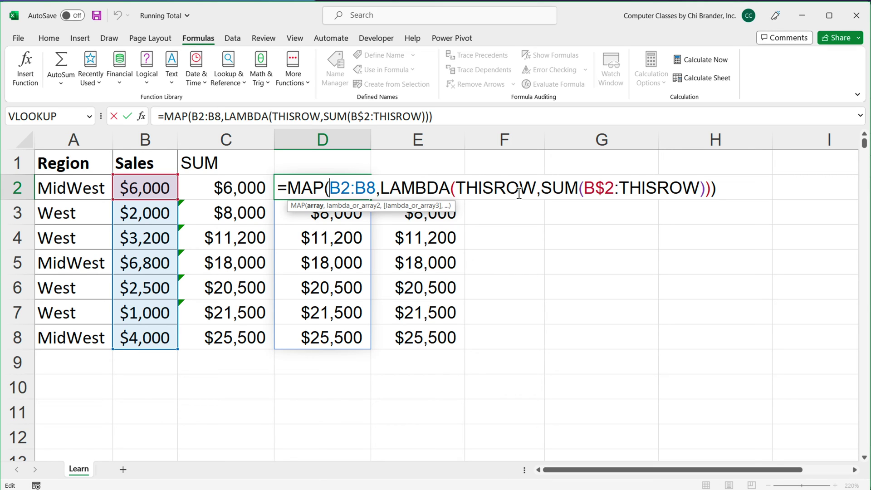
key("ctrl+Return")
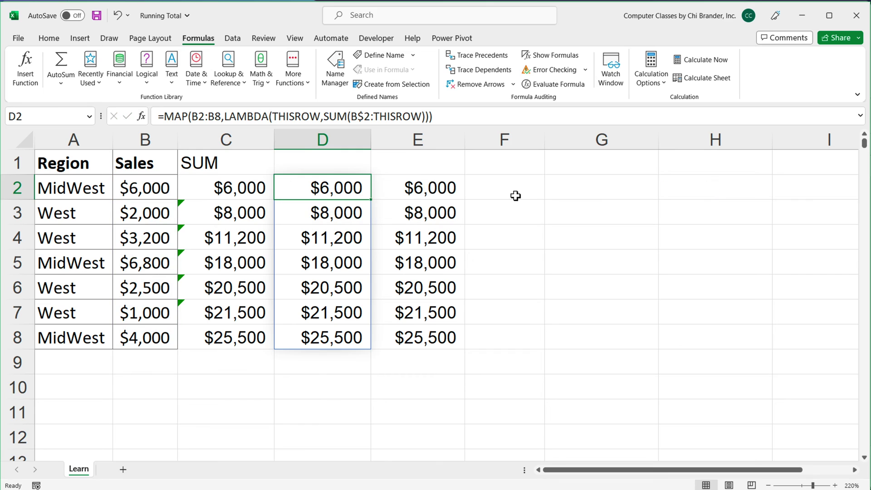
left_click(335, 162)
Enter the header 'Running Total 1' in D1 and widen column D to fit it.
type("Runn")
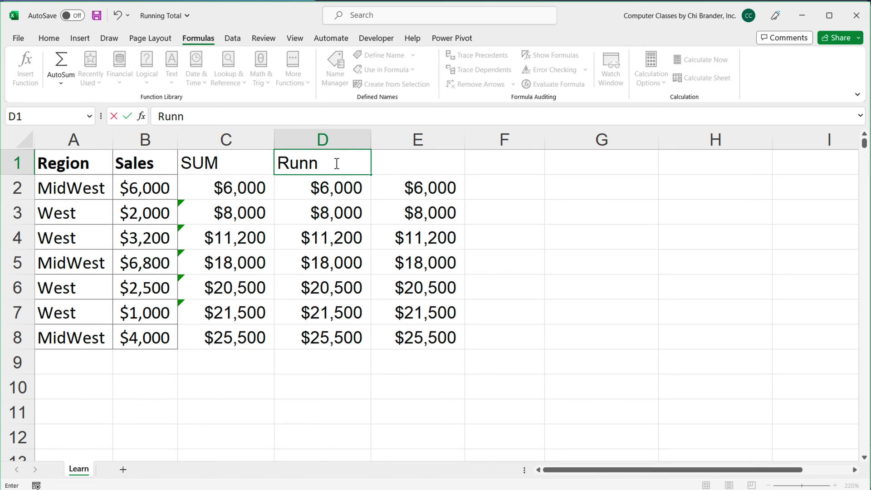
type("ing Total 1")
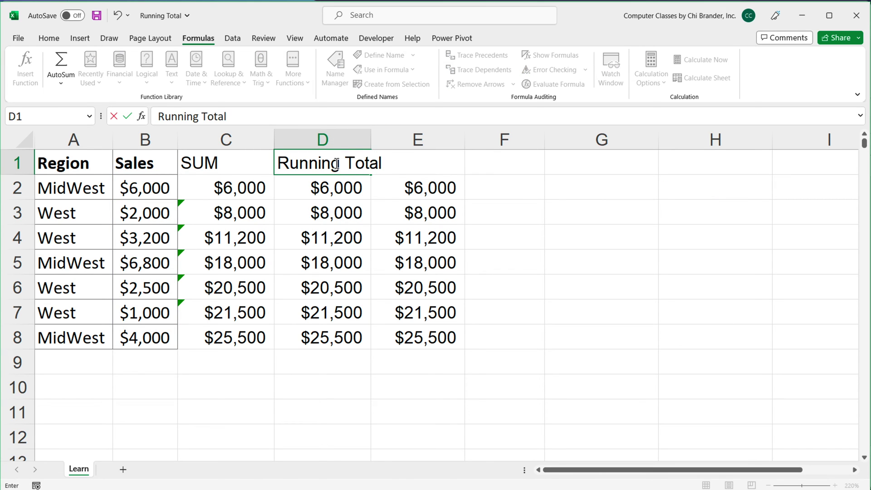
key("Return")
left_click_drag(375, 133, 408, 135)
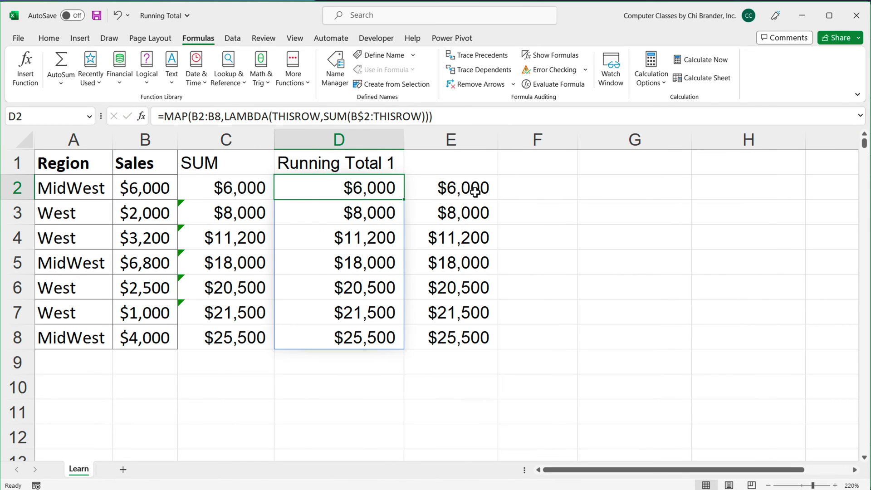
Inspect E2's starting running-total formula =0+B2 without changing it.
left_click(461, 187)
key("F2")
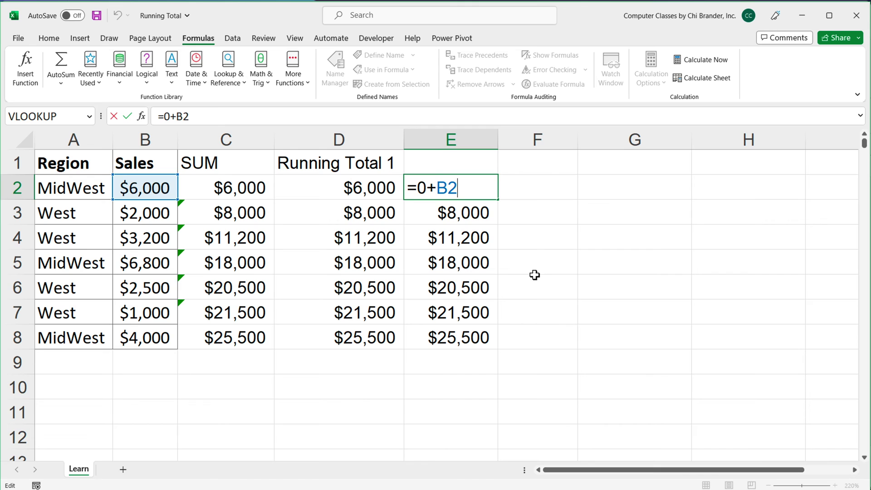
key("Escape")
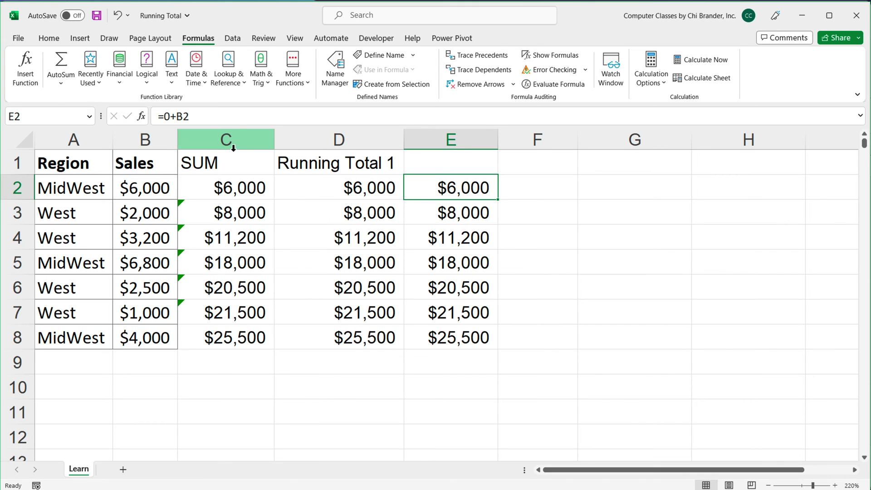
Hide columns C and D.
left_click_drag(226, 138, 322, 141)
right_click(323, 142)
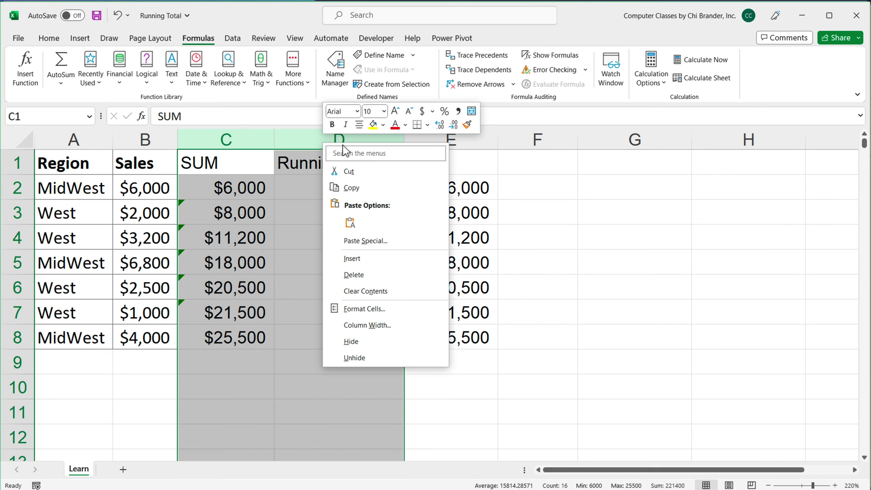
left_click(360, 341)
left_click(74, 167)
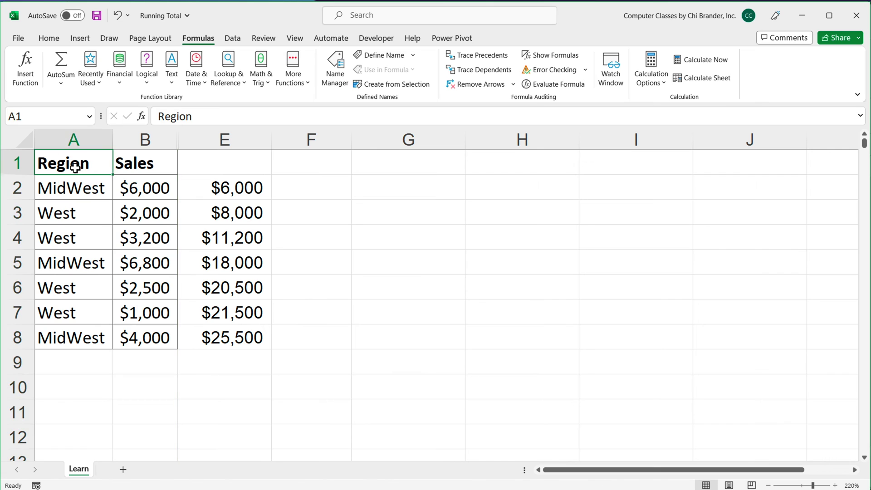
Review the running-total formulas in E2 (=0+B2) and E3 (=E2+B3).
double_click(243, 189)
key("Escape")
left_click(229, 213)
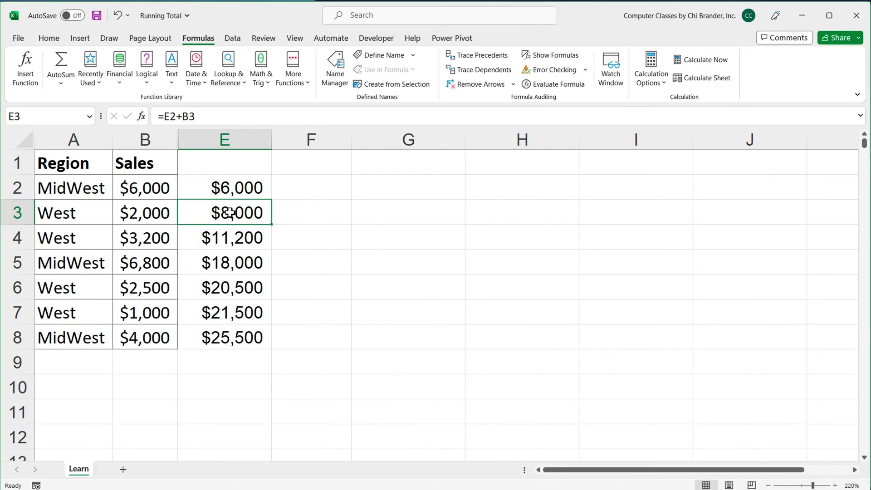
double_click(229, 212)
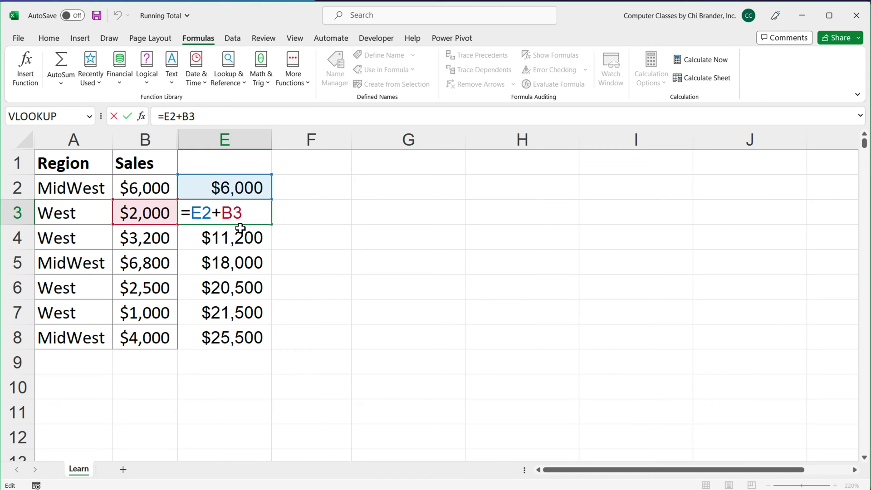
key("Escape")
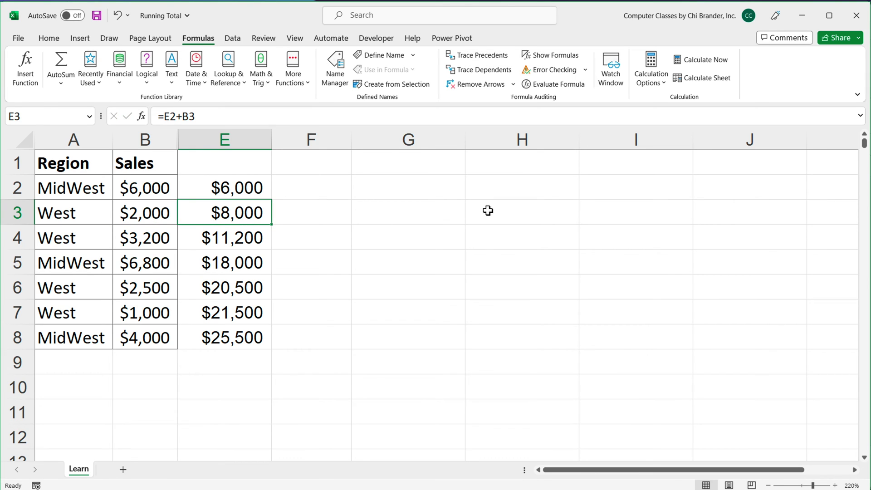
left_click(535, 191)
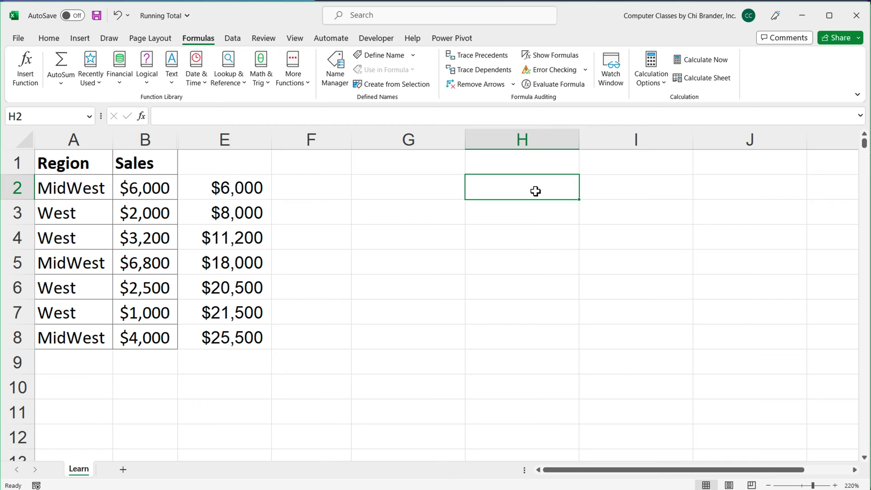
Label H2 as 'SCAN' and I2 as 'REDUCE'.
type("SCAN")
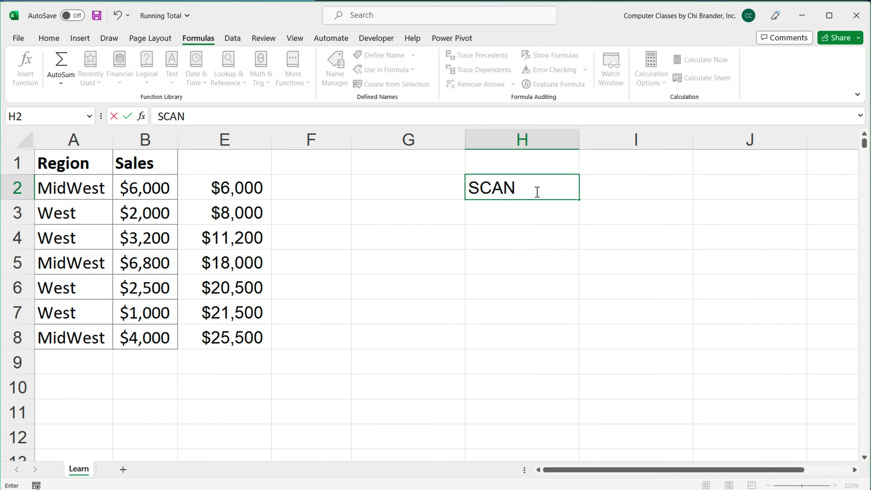
key("Return")
left_click(536, 191)
key("Right")
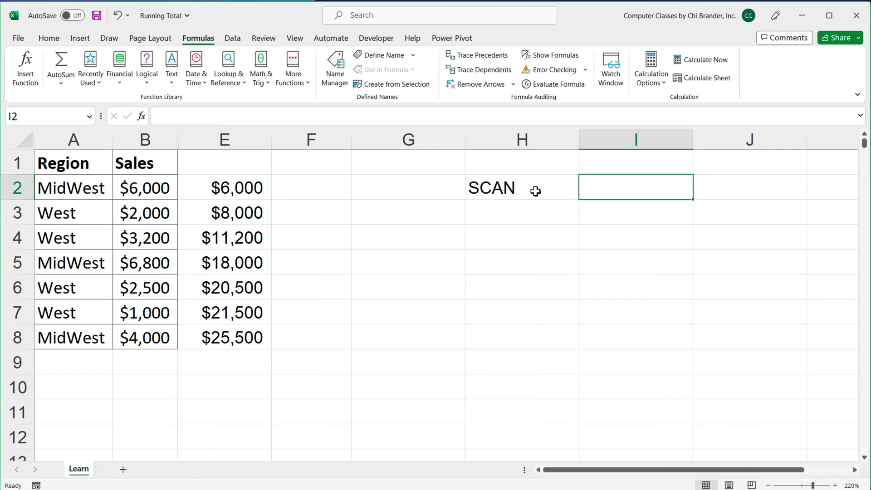
type("REDUCE")
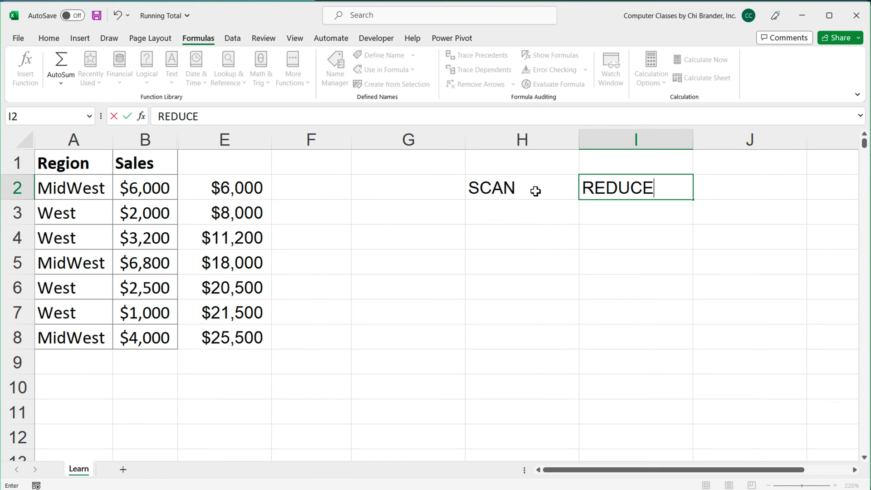
key("Return")
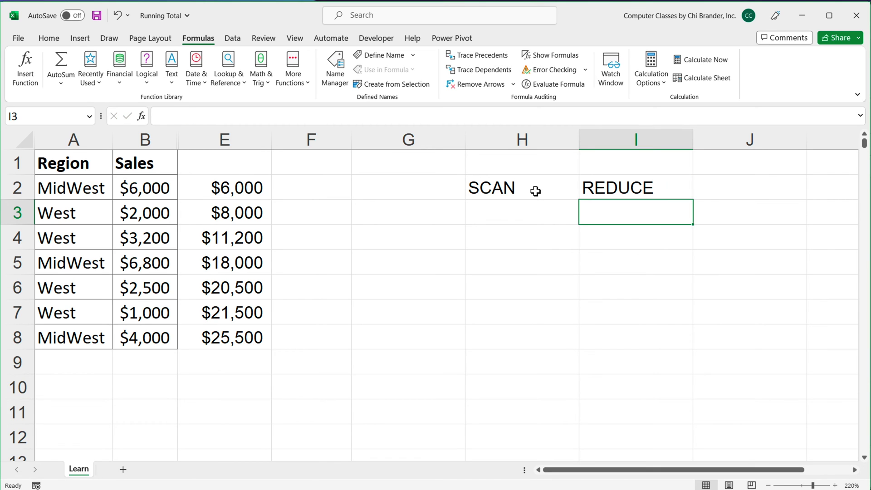
left_click(619, 193)
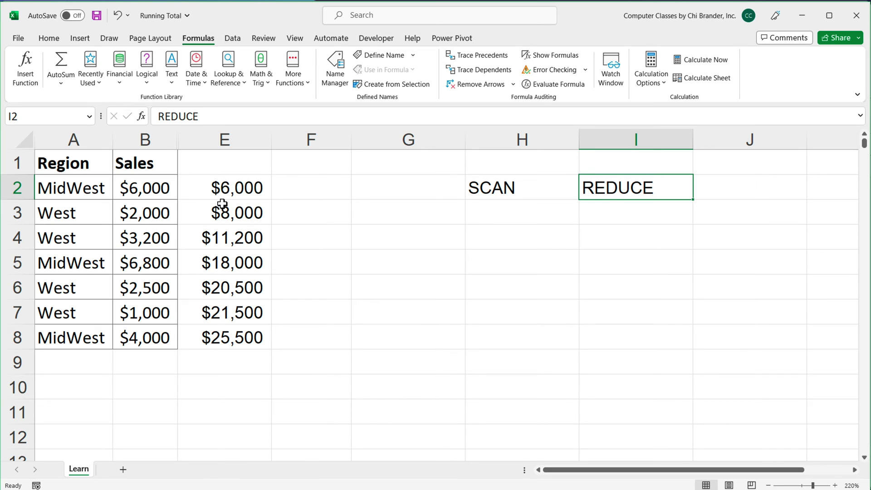
left_click_drag(480, 191, 621, 197)
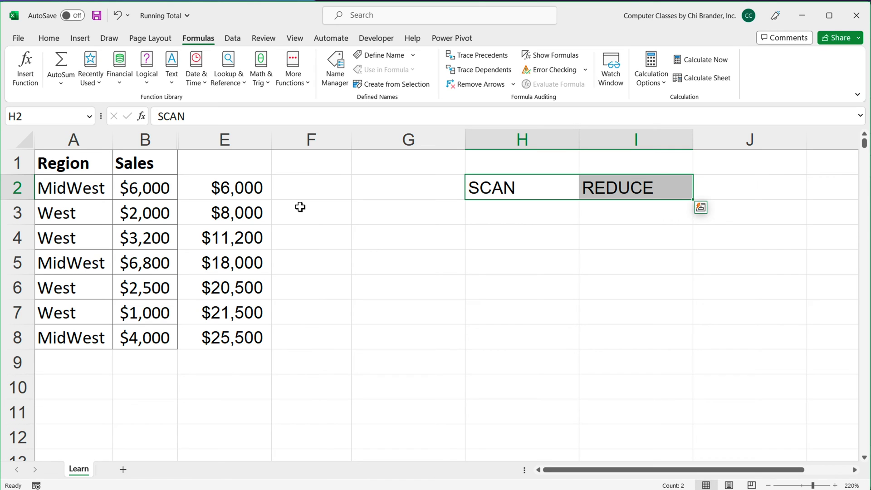
left_click(237, 218)
double_click(236, 213)
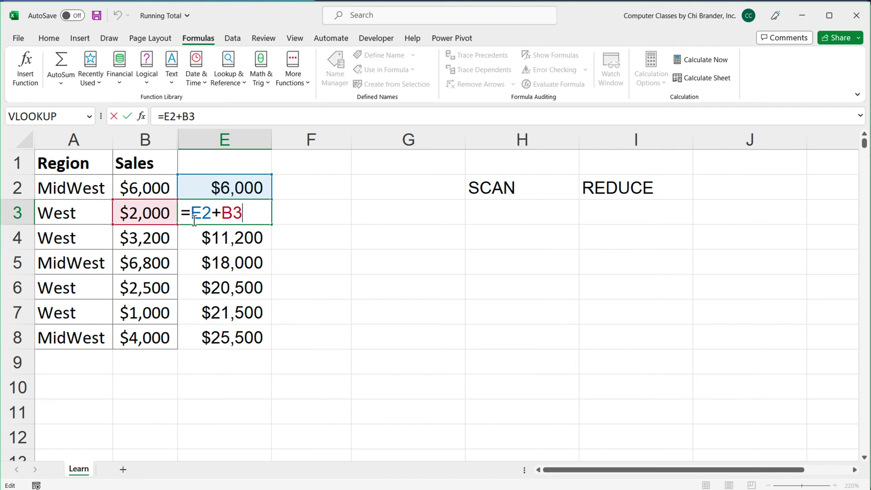
key("ctrl+Return")
left_click(240, 238)
double_click(239, 240)
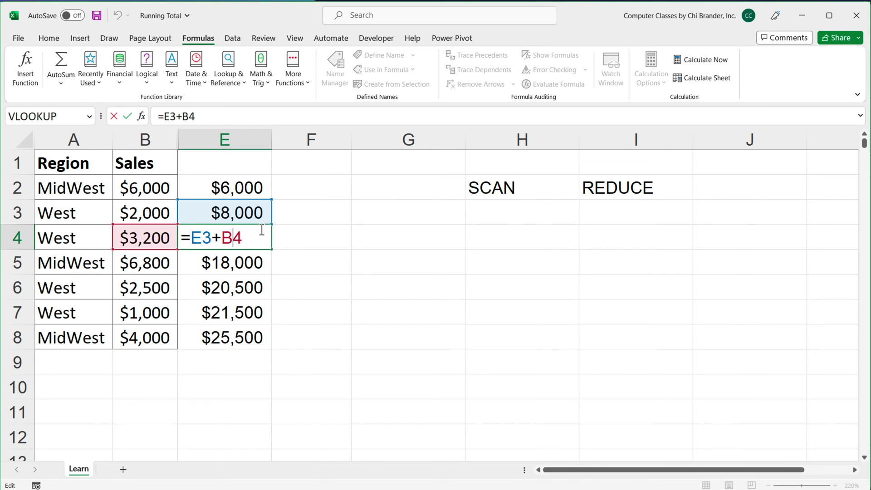
key("ctrl+Return")
left_click(242, 267)
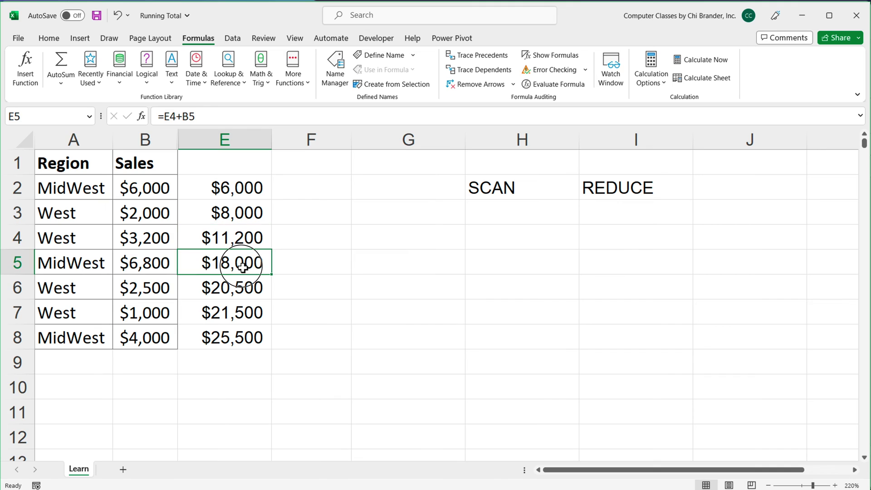
double_click(243, 267)
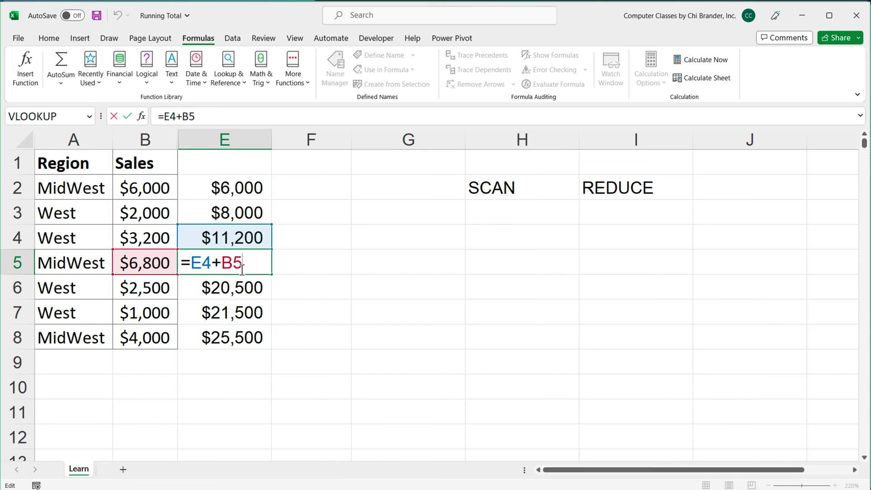
key("ctrl+Return")
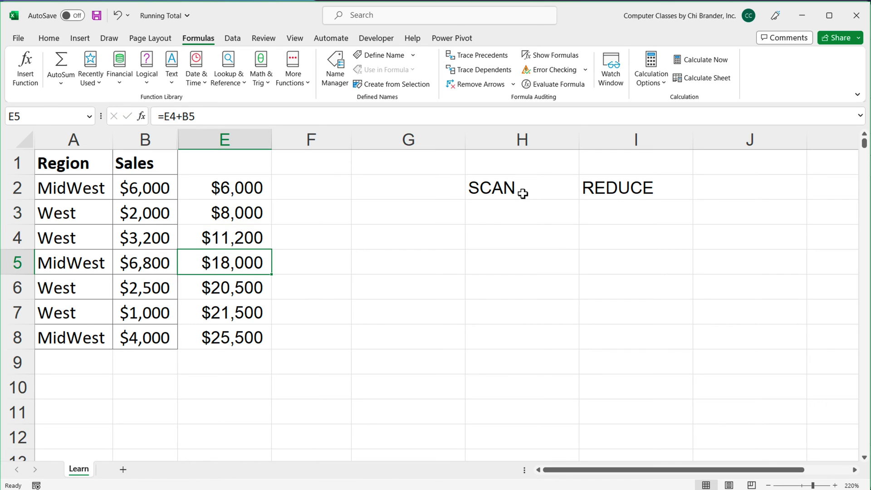
left_click(522, 194)
left_click(656, 193)
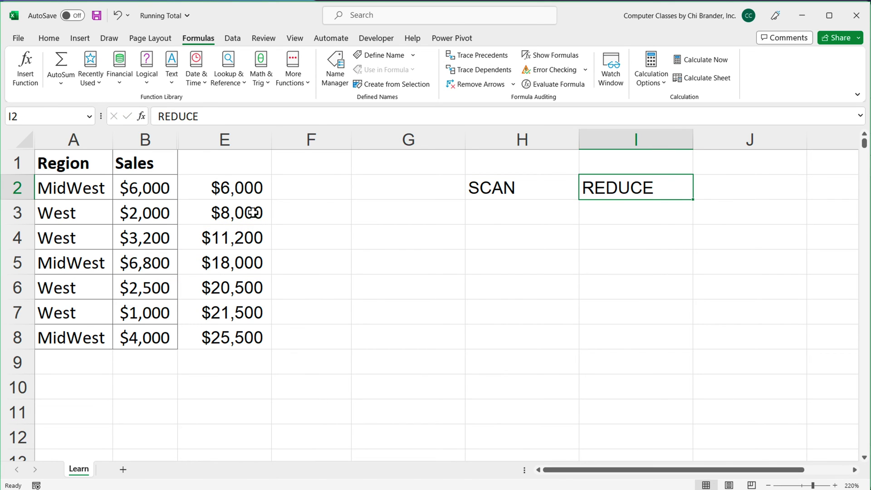
left_click_drag(237, 186, 253, 335)
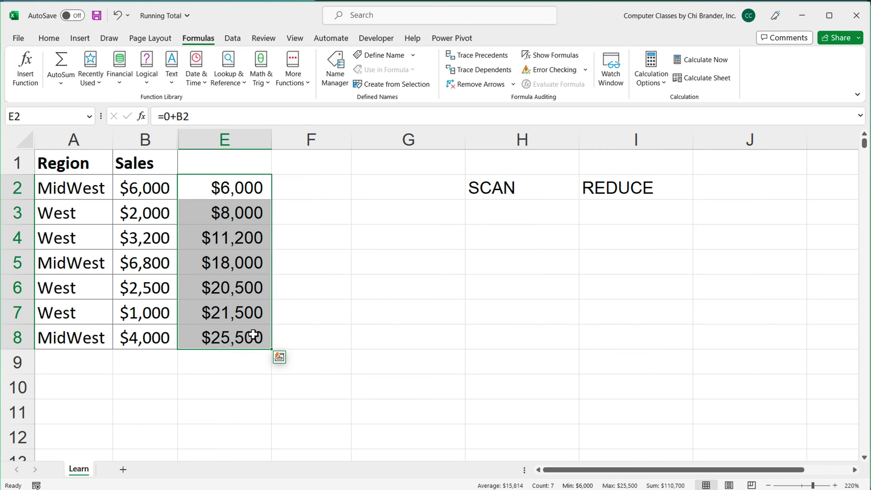
left_click(316, 196)
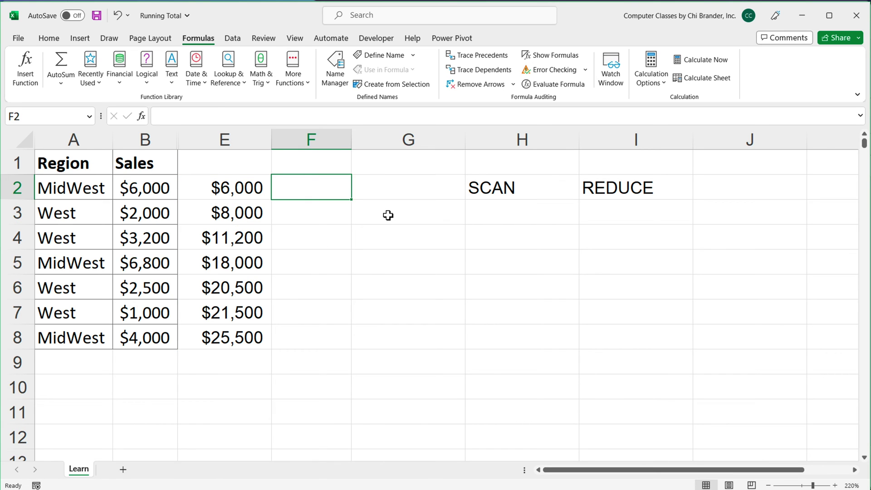
left_click_drag(219, 193, 253, 343)
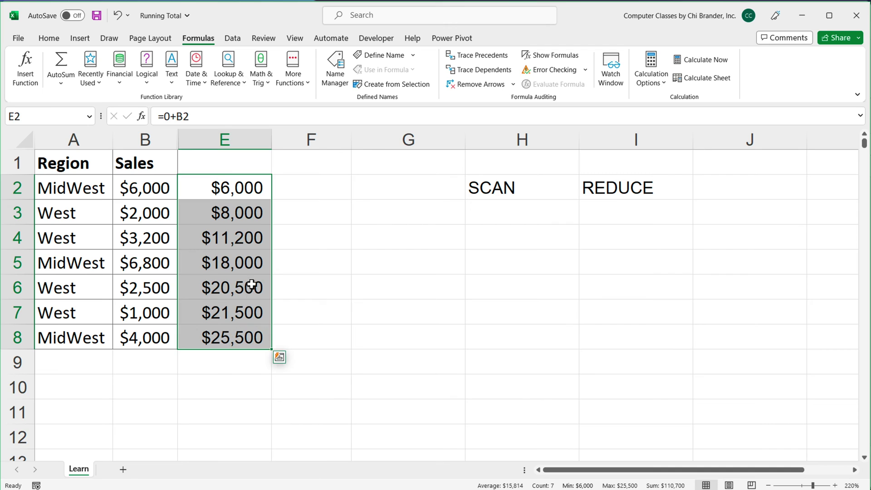
left_click(332, 194)
Start =SCAN( in F2 and store it as text with a leading apostrophe.
type("=")
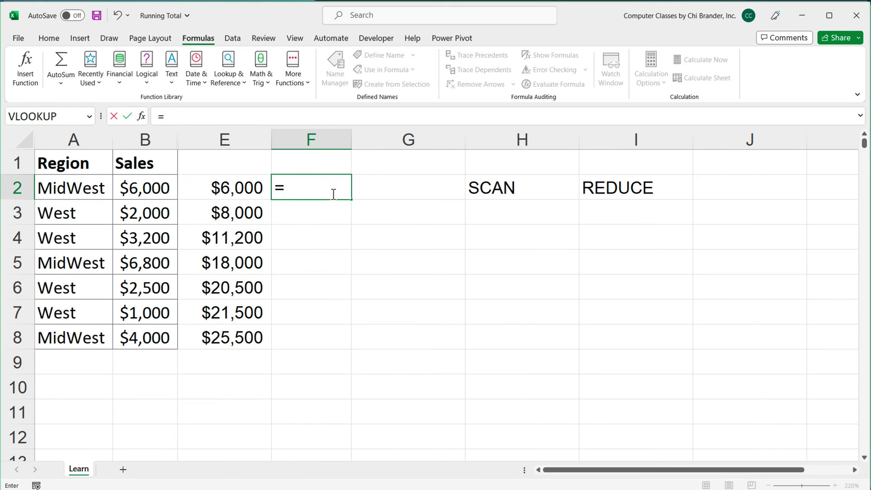
type("SCAN(")
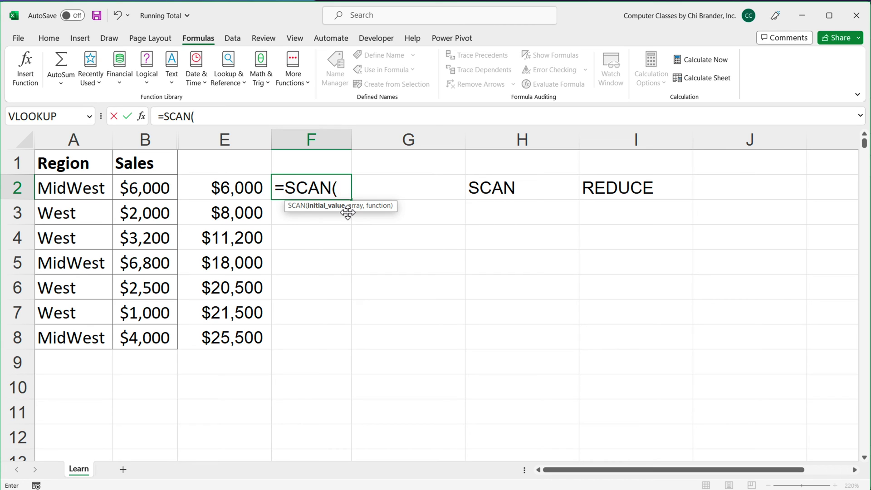
key("F2")
key("Home")
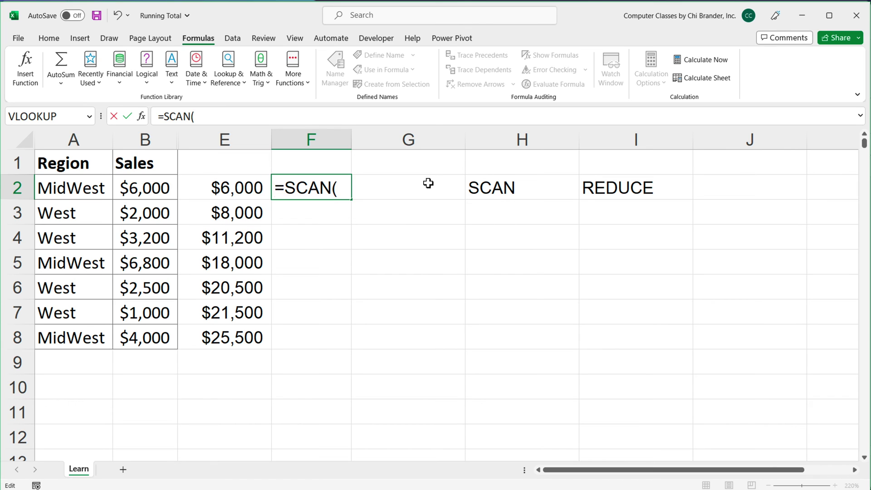
type("'")
key("Return")
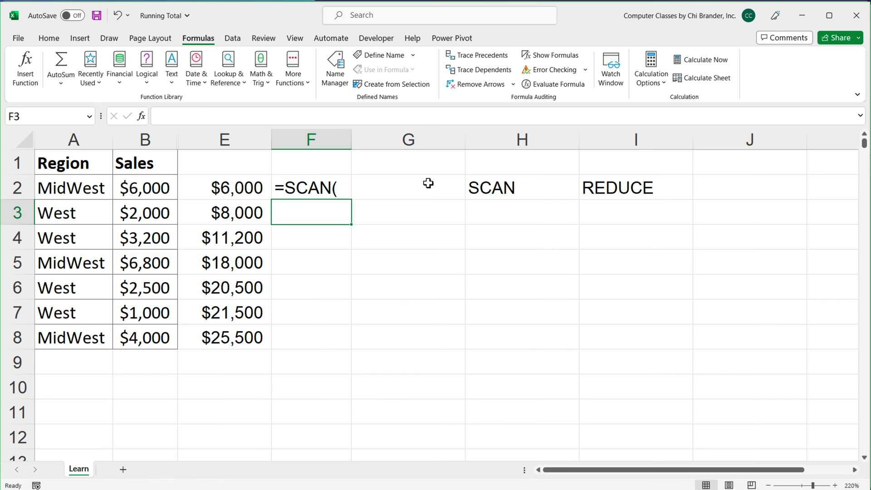
Examine E2's =0+B2 formula, highlighting the starting value 0 and the B2 reference.
left_click(230, 189)
key("F2")
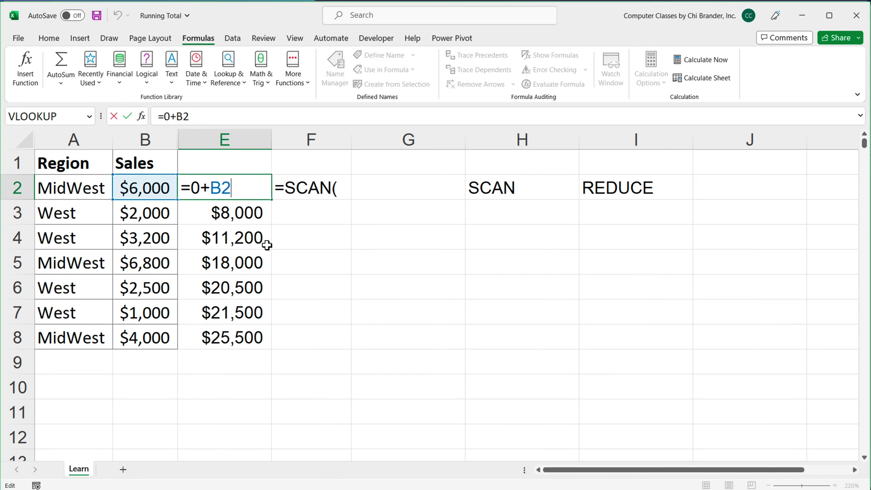
double_click(195, 188)
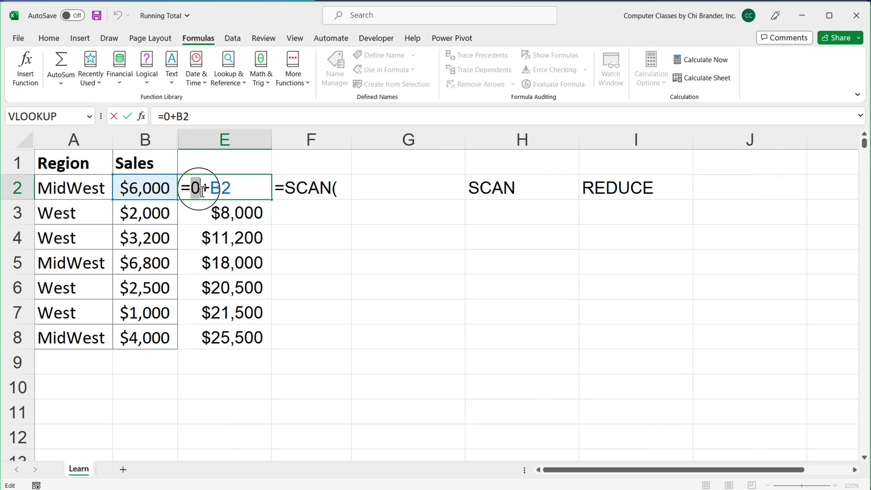
double_click(199, 190)
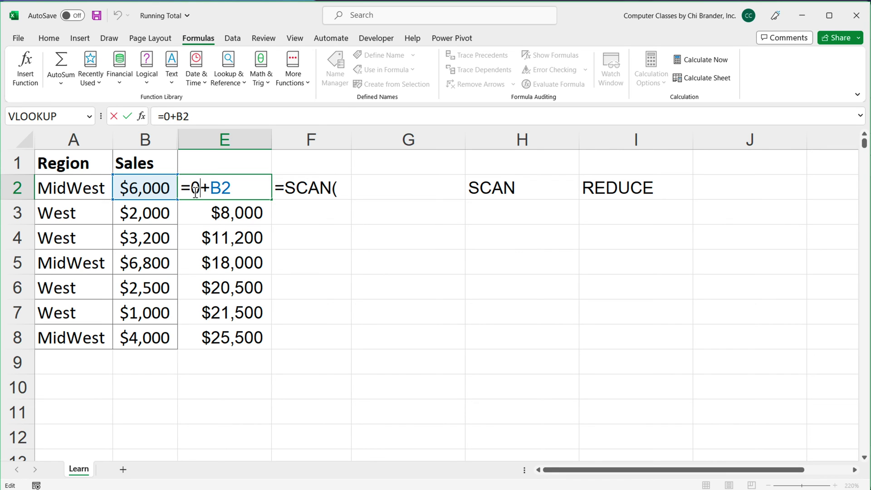
double_click(204, 190)
double_click(220, 188)
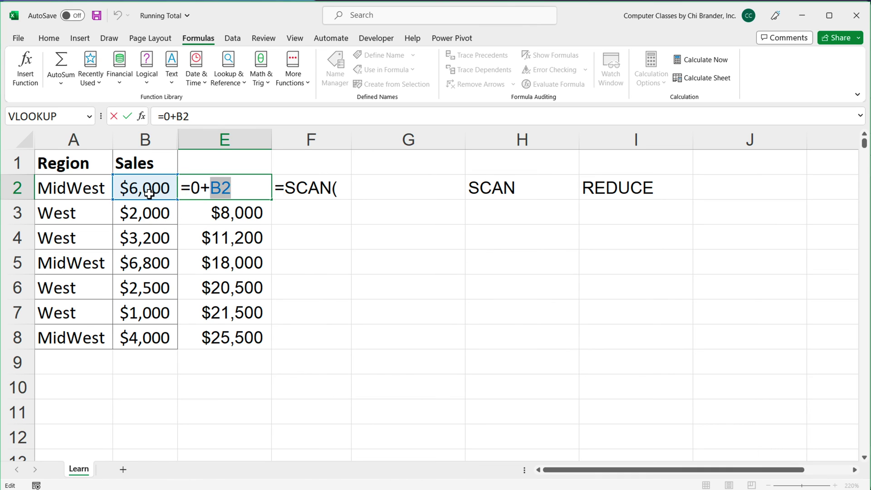
key("ctrl+Return")
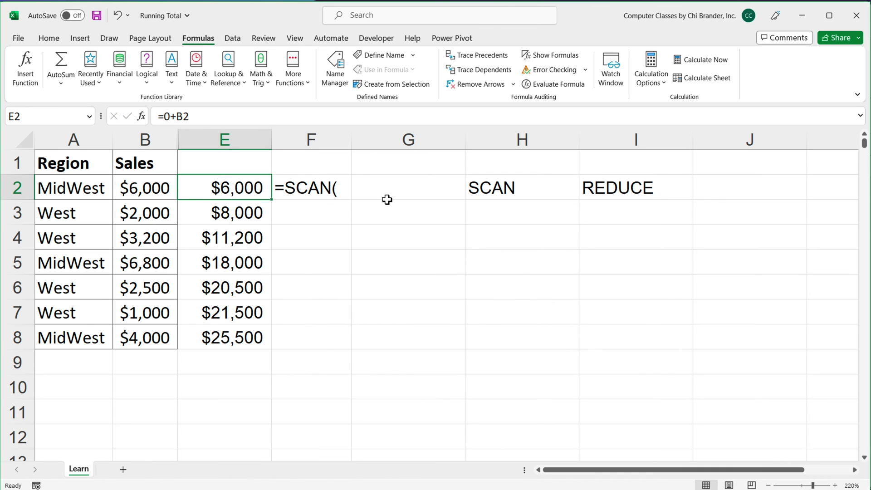
Remove the apostrophe from F2's SCAN entry and resume editing at its end.
double_click(279, 190)
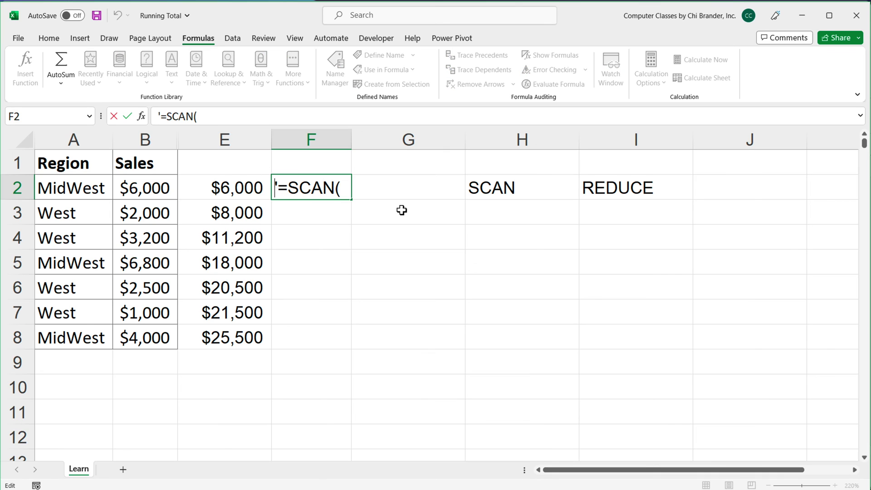
key("BackSpace")
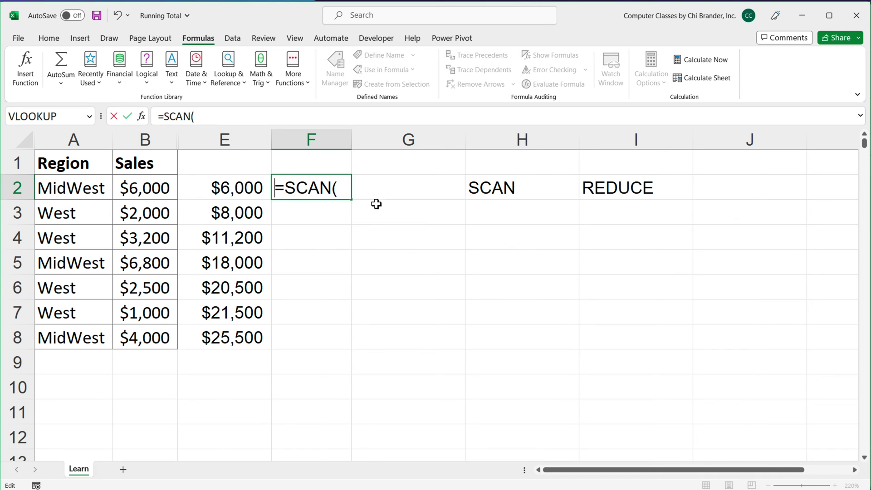
left_click(352, 190)
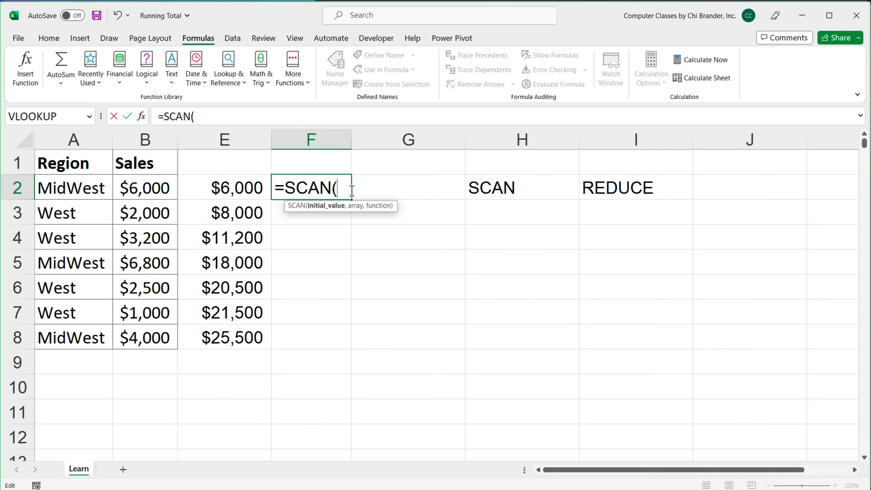
Give SCAN the initial value 0, the array B2:B8, and a LAMBDA function.
type("0,")
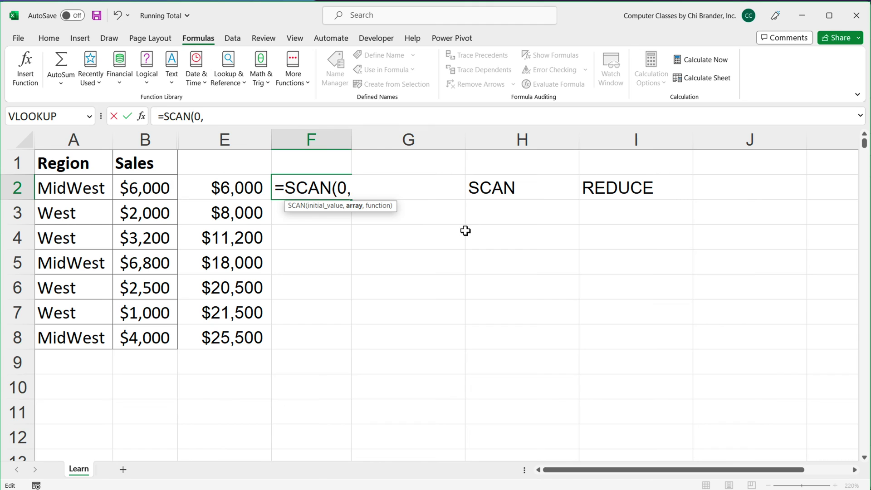
left_click_drag(146, 187, 147, 336)
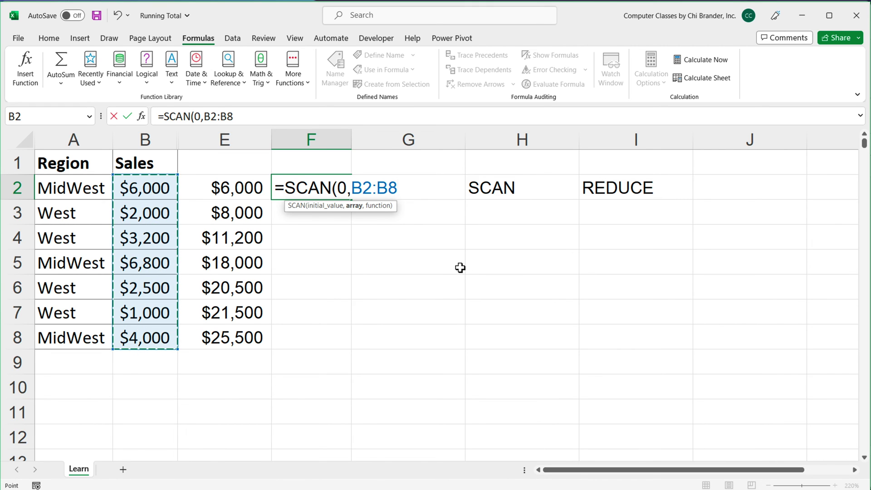
type(".")
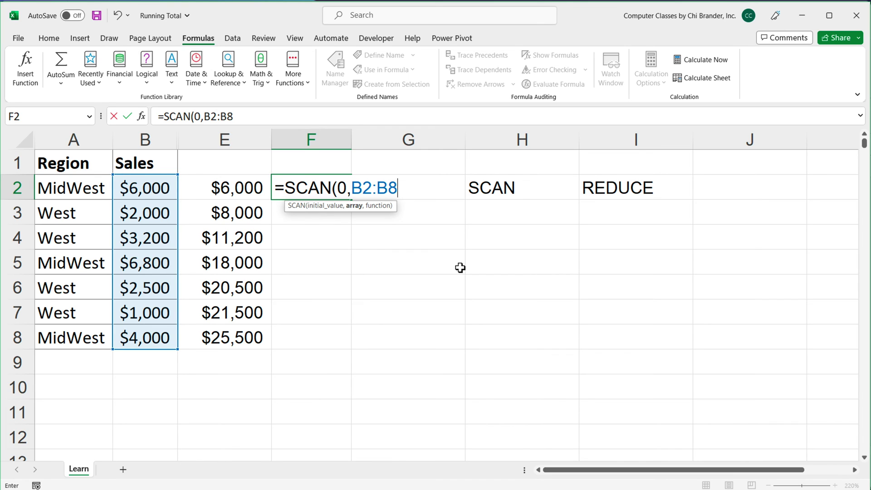
type(",LAM")
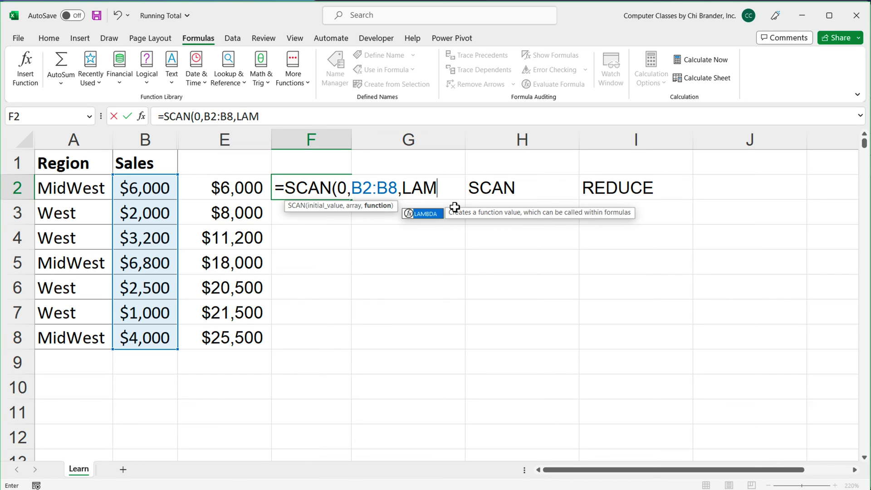
key("Tab")
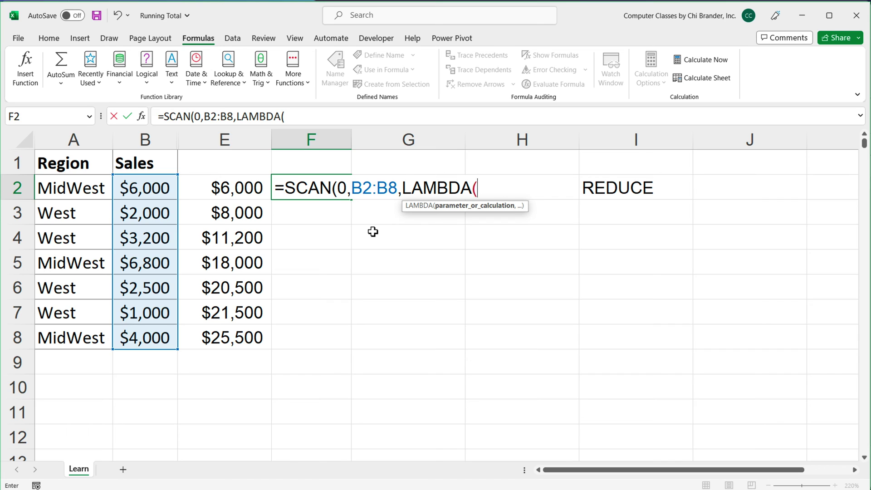
Add LAMBDA parameters TOTALAMOUNT and CURRENTVALUE, then move to the formula's start.
type("SUM")
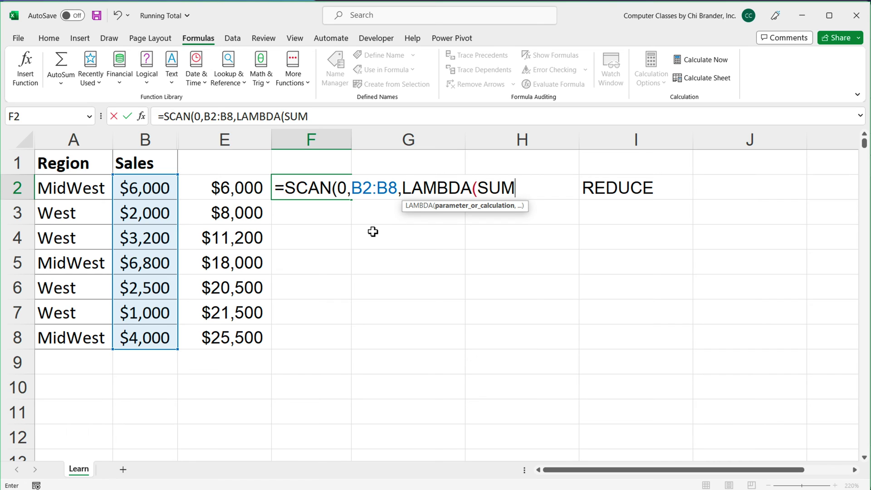
key("BackSpace")
key("BackSpace")
key("BackSpace")
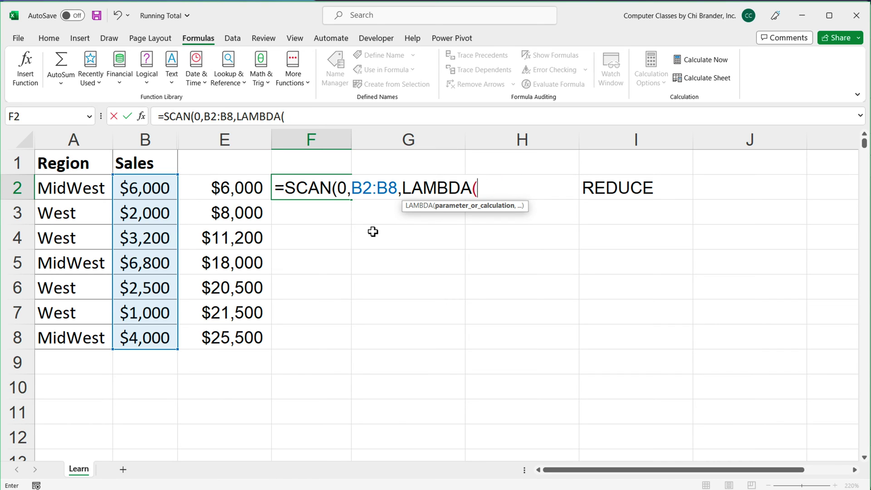
type("A2")
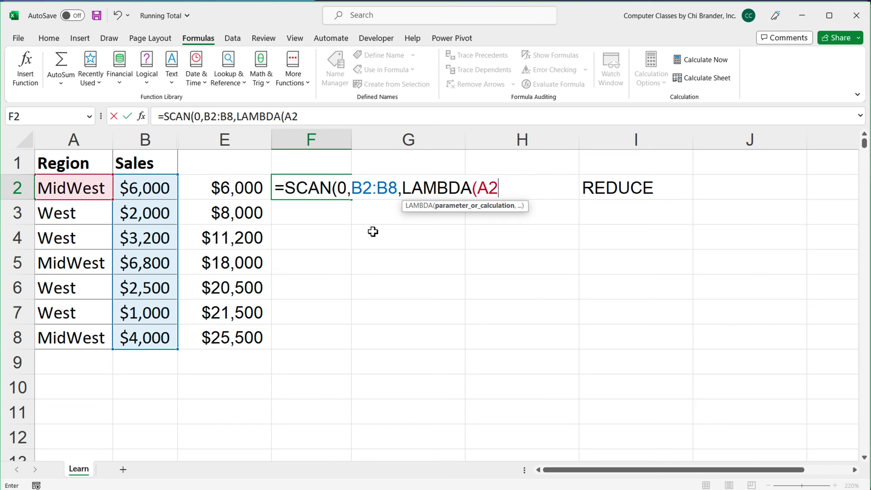
key("BackSpace")
key("BackSpace")
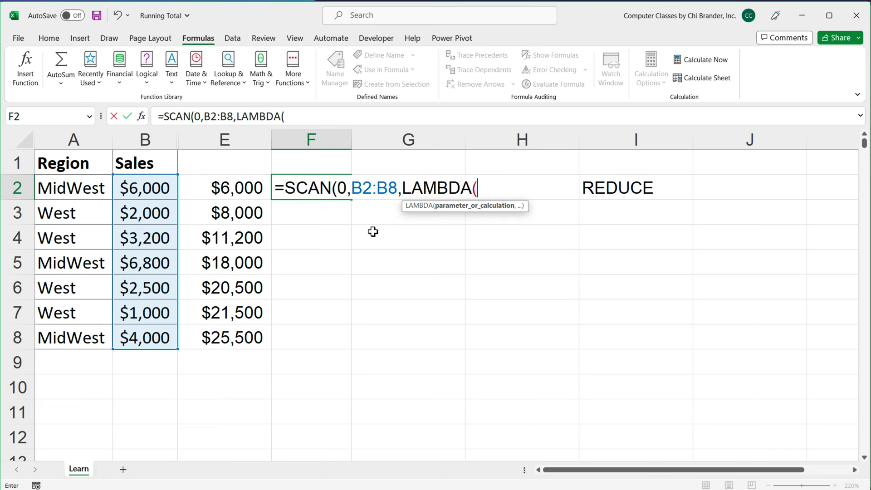
type("TOTAL")
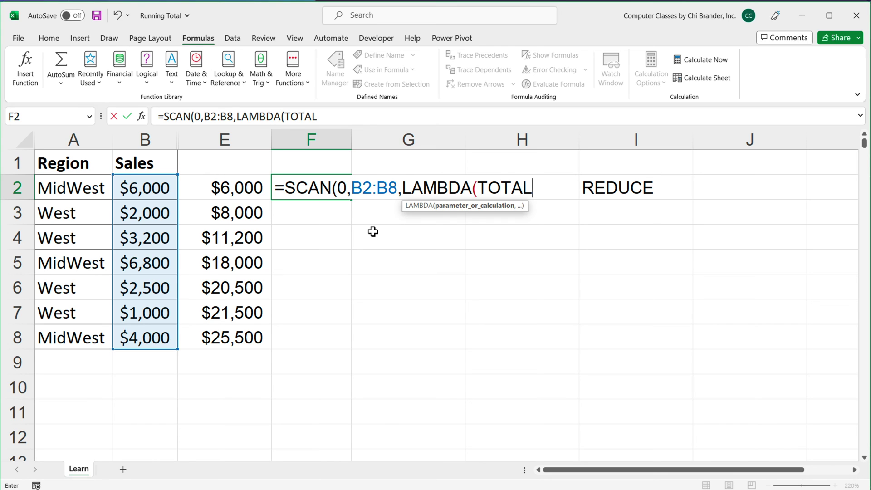
type("AMOUNT,")
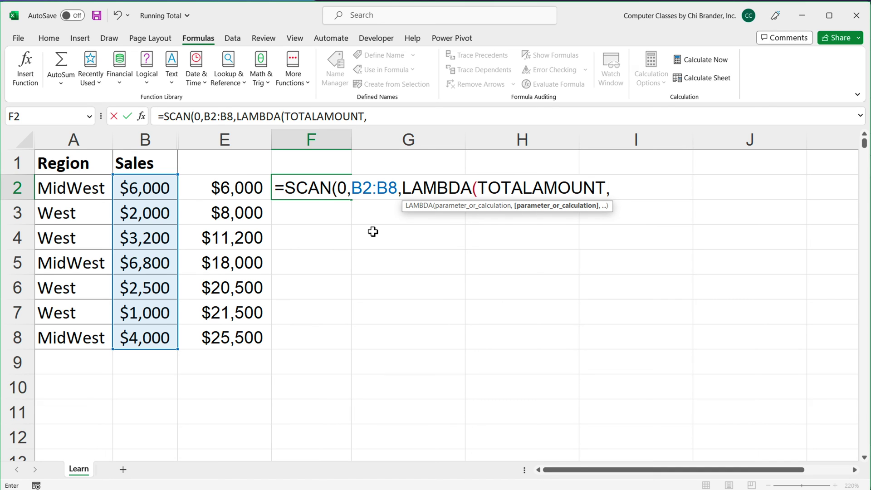
type("CURRENTB")
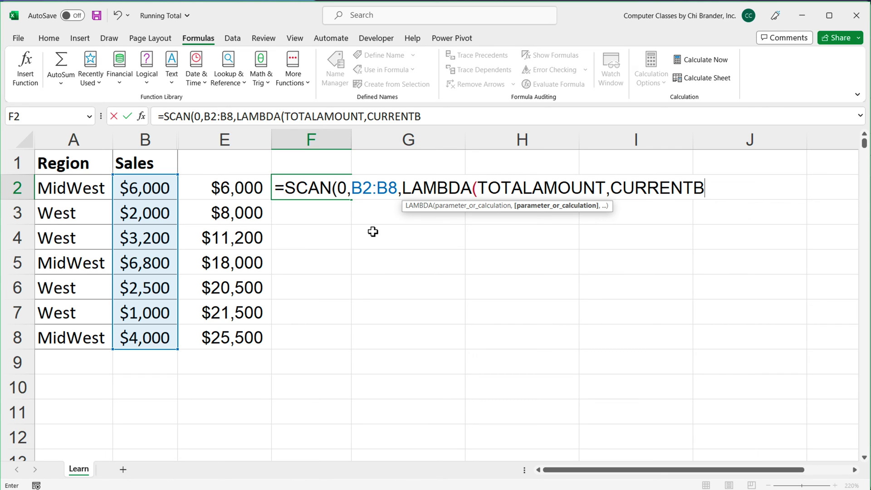
key("BackSpace")
type("VALUE")
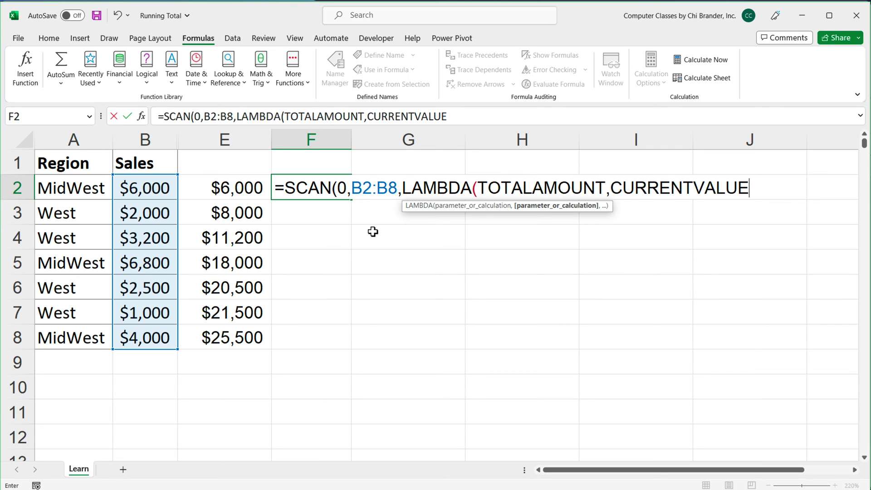
type(",")
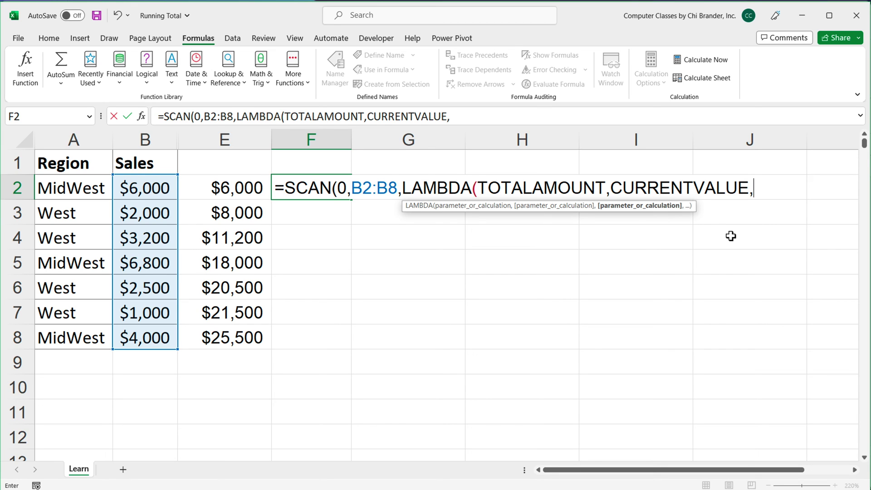
left_click(346, 187)
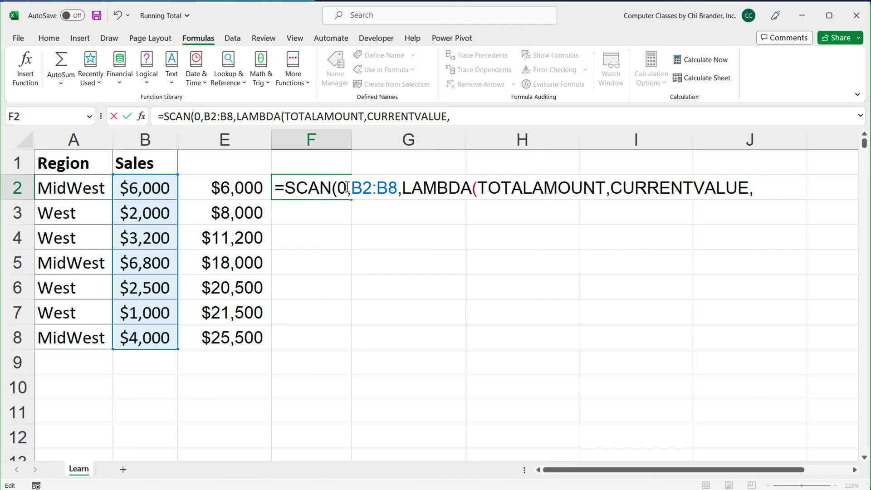
key("Home")
Save F2's unfinished SCAN formula as text, inspect E3's =E2+B3 references, then reopen F2.
type("'")
key("Return")
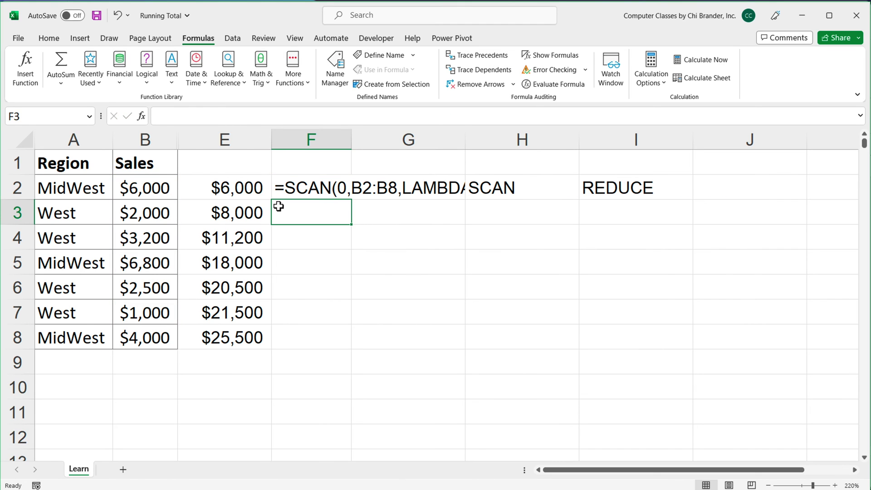
double_click(213, 214)
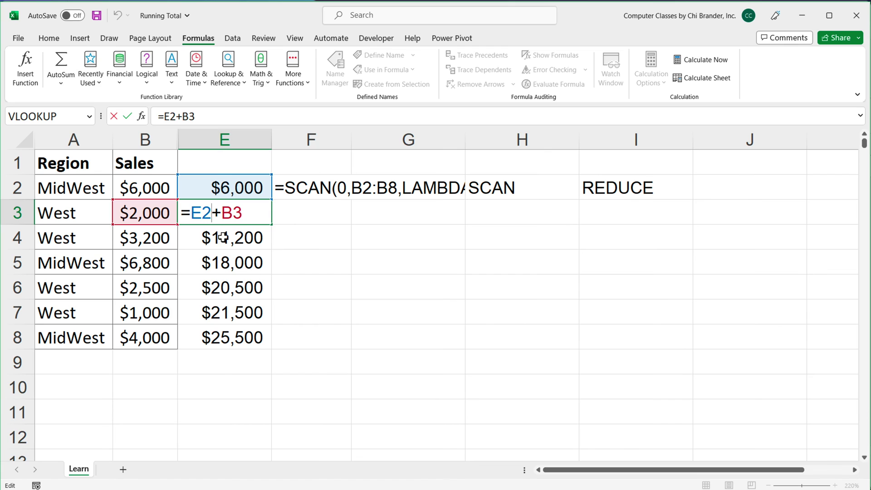
left_click(199, 215)
double_click(198, 215)
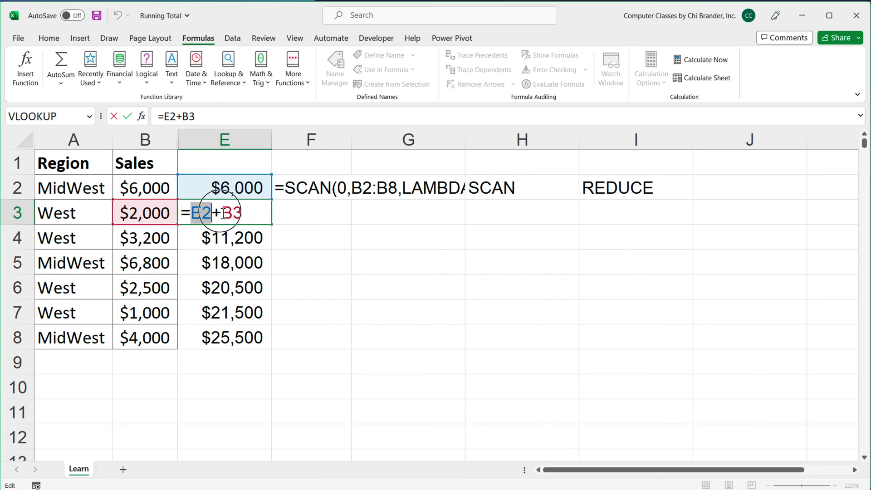
double_click(231, 212)
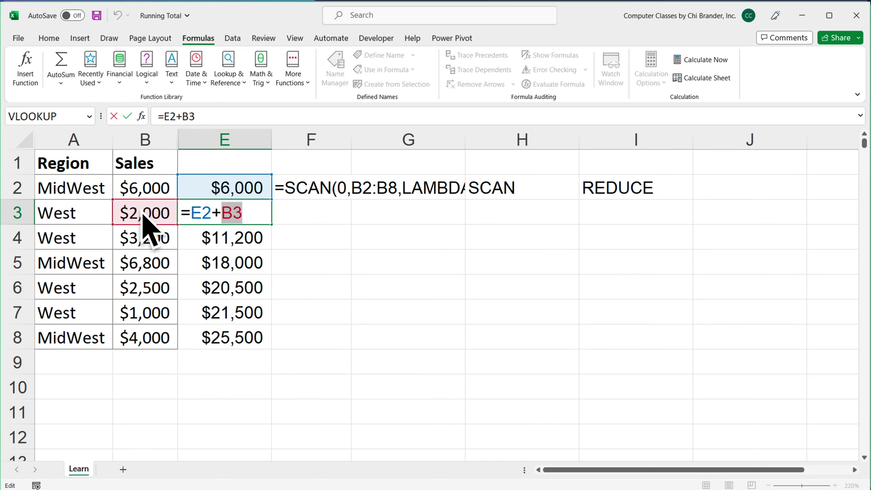
key("ctrl+Return")
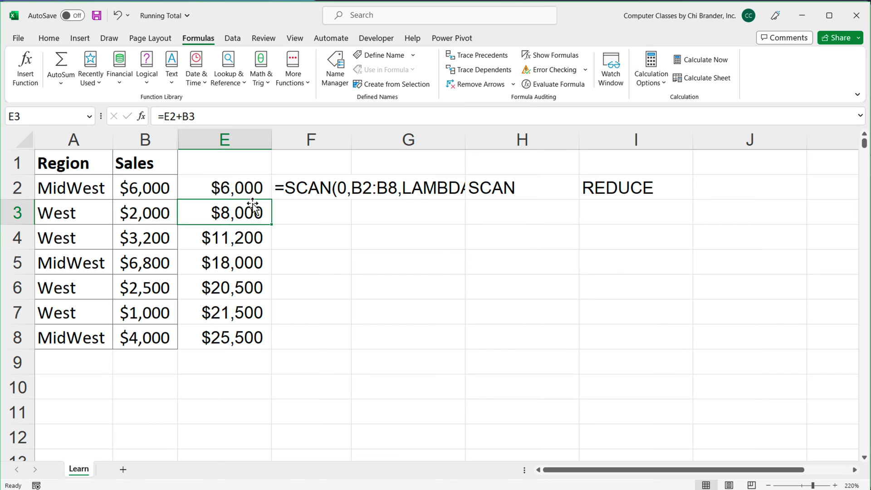
double_click(311, 189)
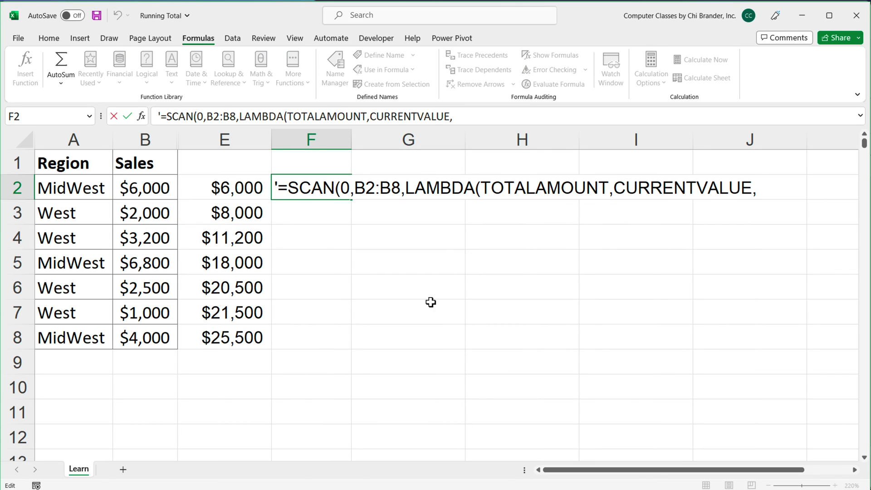
Complete F2 as =SCAN(0,B2:B8,LAMBDA(TOTALAMOUNT,CURRENTVALUE,TOTALAMOUNT+CURRENTVALUE)), spilling totals 6000–25500.
double_click(546, 189)
key("ctrl+c")
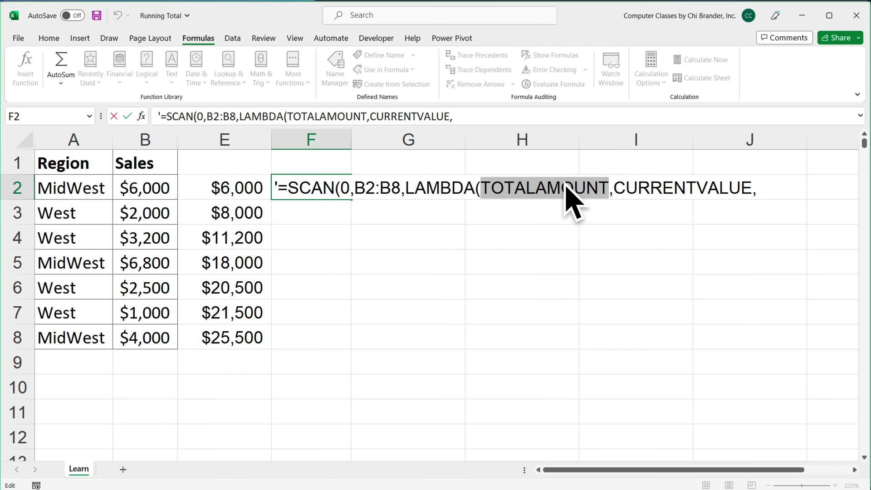
left_click(766, 192)
key("ctrl+v")
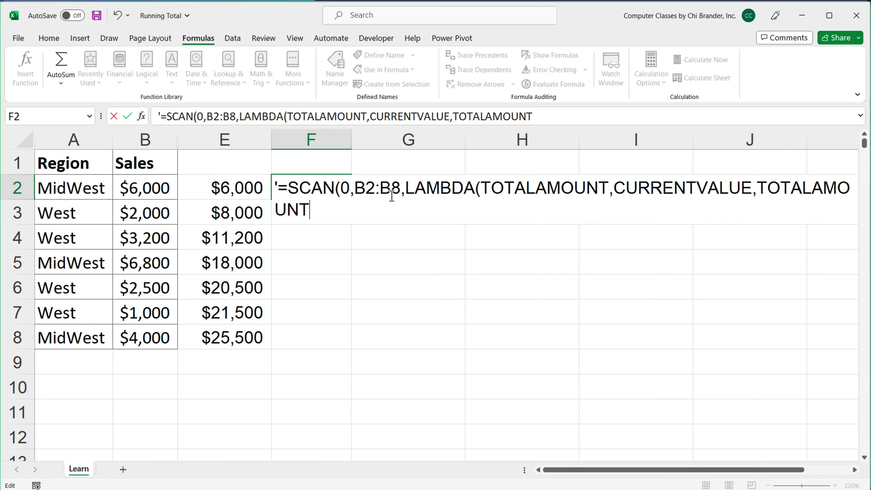
left_click(281, 190)
key("BackSpace")
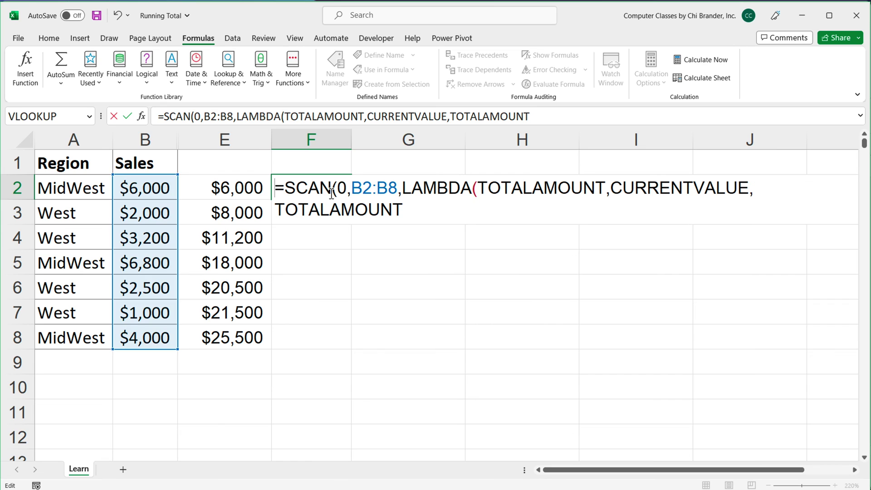
left_click(418, 209)
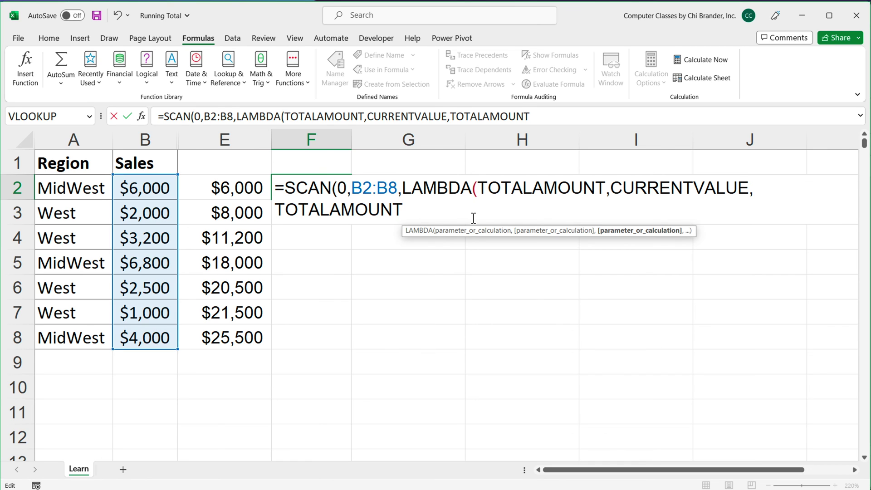
type("+")
double_click(629, 196)
key("ctrl+c")
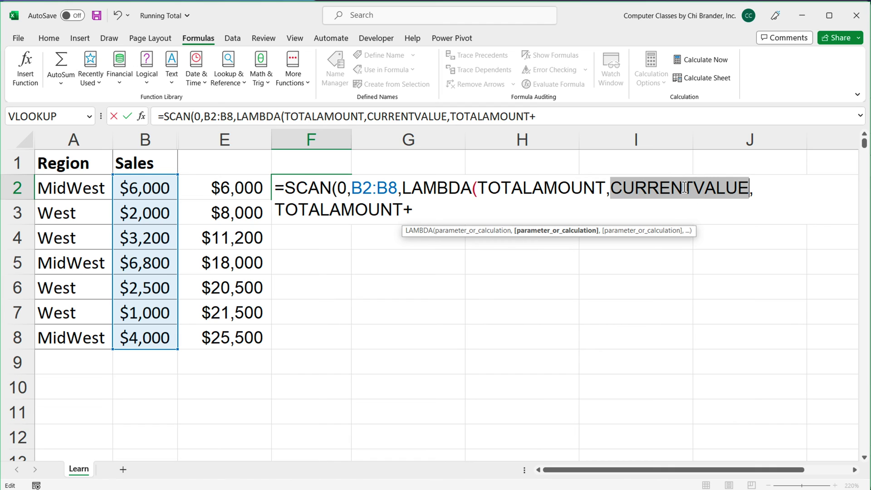
left_click(429, 212)
key("ctrl+v")
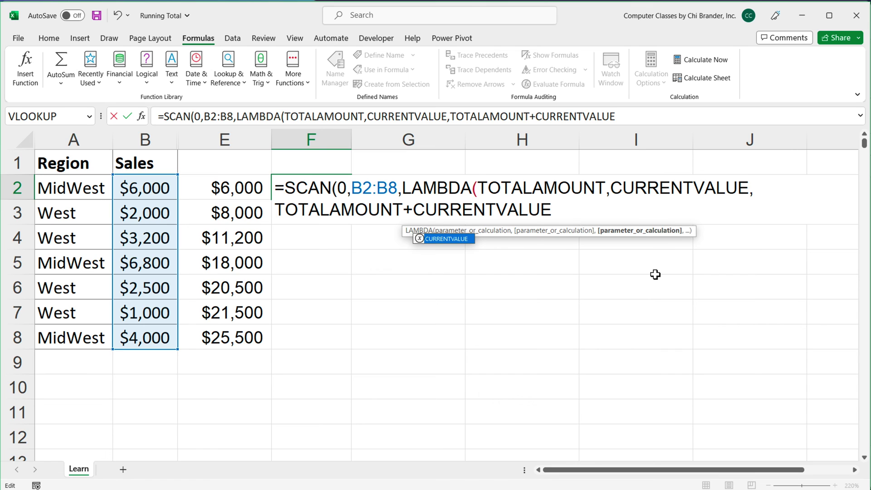
type(")")
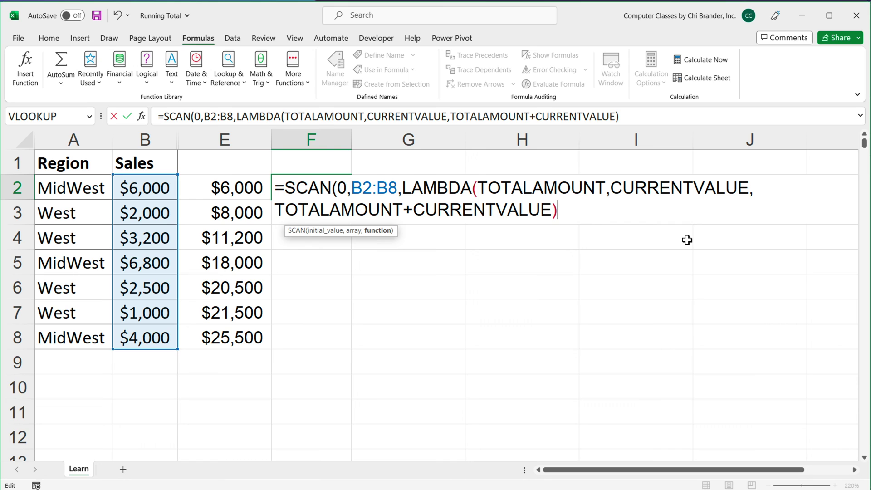
type(")")
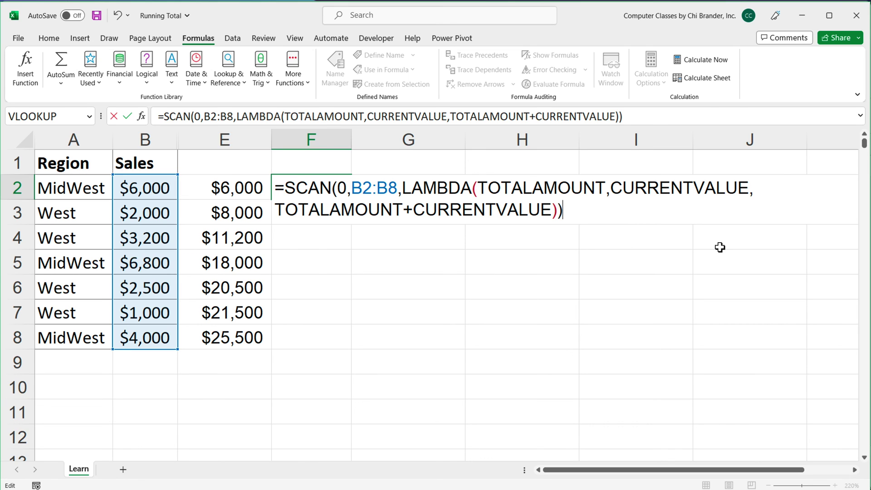
key("Return")
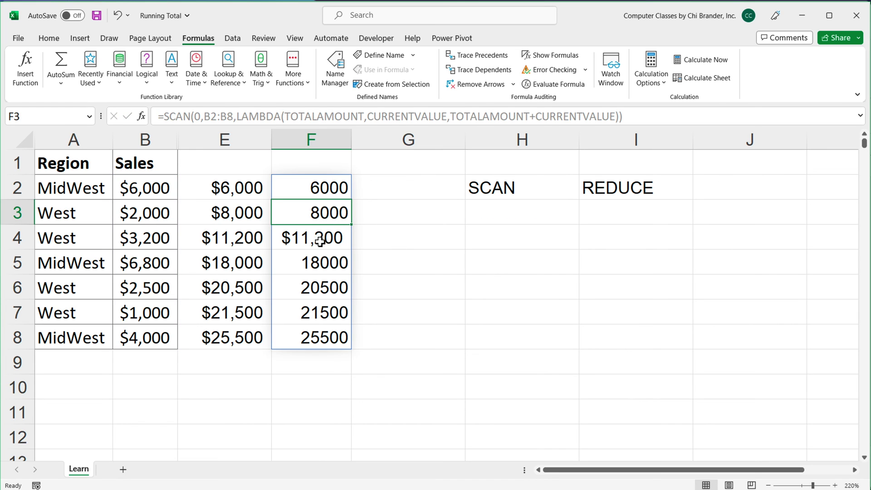
Format column F as Currency and widen it so the values fit.
left_click(311, 140)
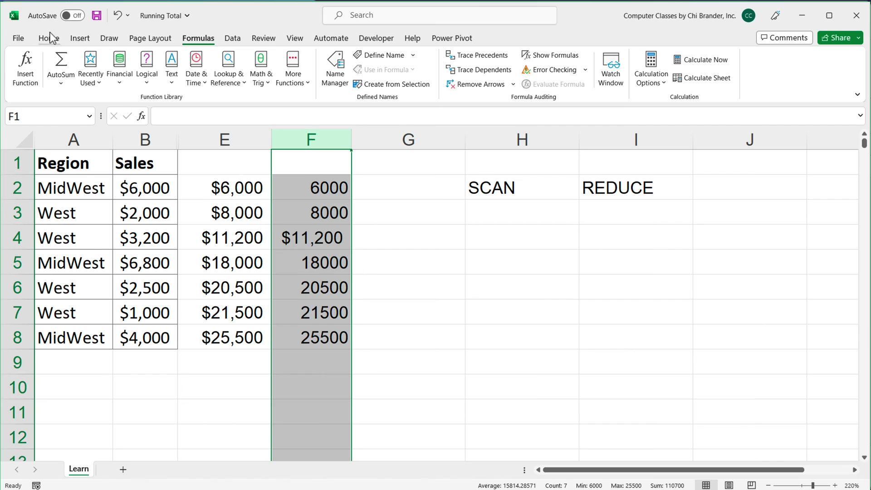
left_click(49, 38)
left_click(474, 60)
left_click(446, 134)
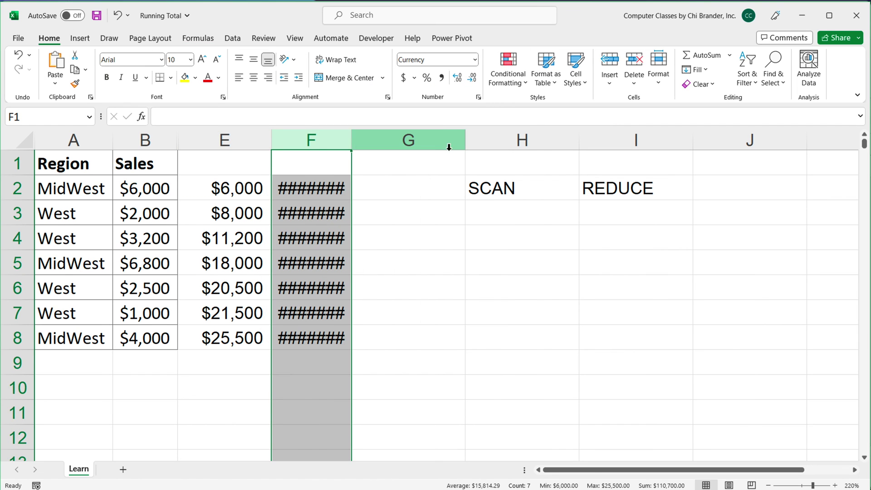
left_click_drag(353, 149, 384, 148)
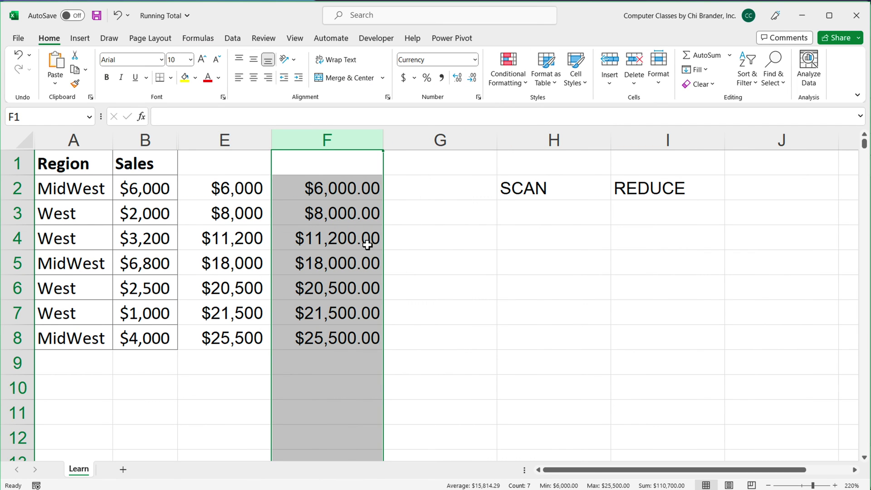
Compare the spilled F2:F8 totals with the Sales values and column E running totals.
left_click_drag(340, 184, 350, 338)
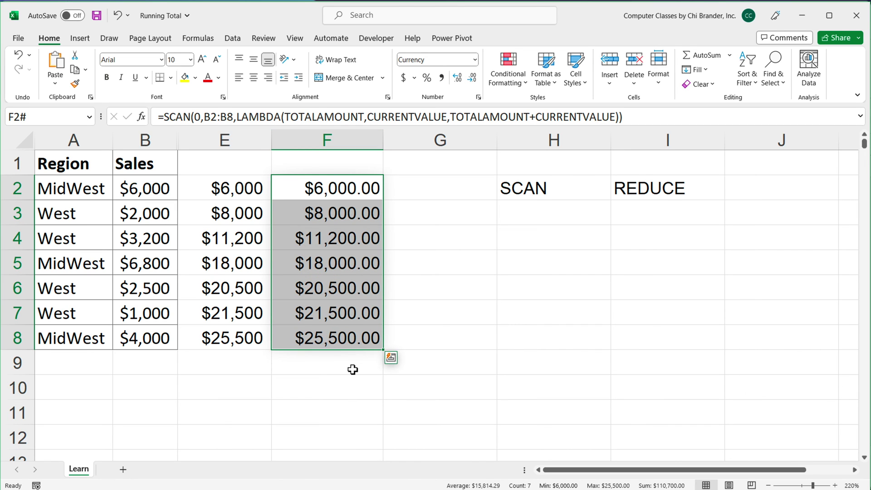
left_click(347, 217)
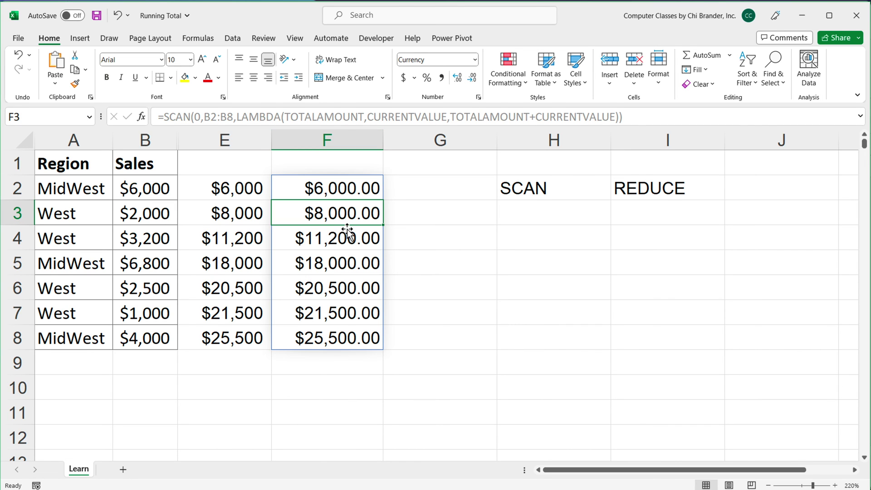
left_click(328, 191)
left_click(326, 212)
left_click_drag(148, 188, 152, 218)
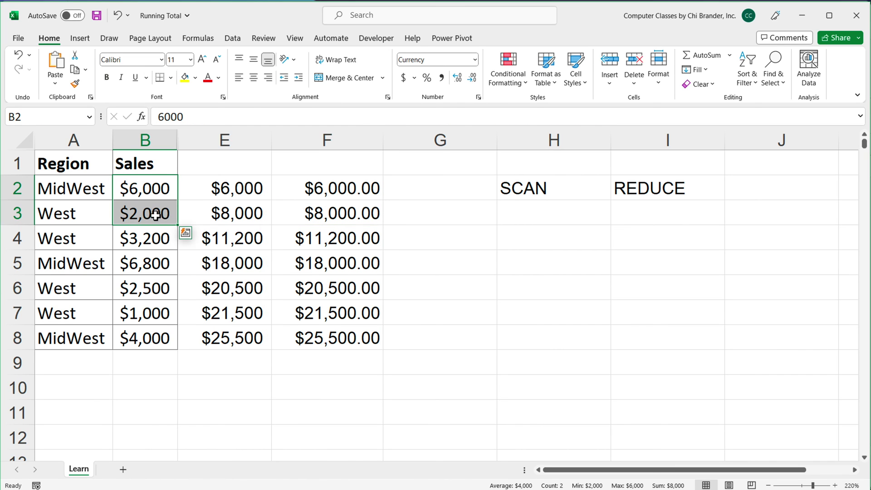
left_click(331, 244)
left_click(217, 190)
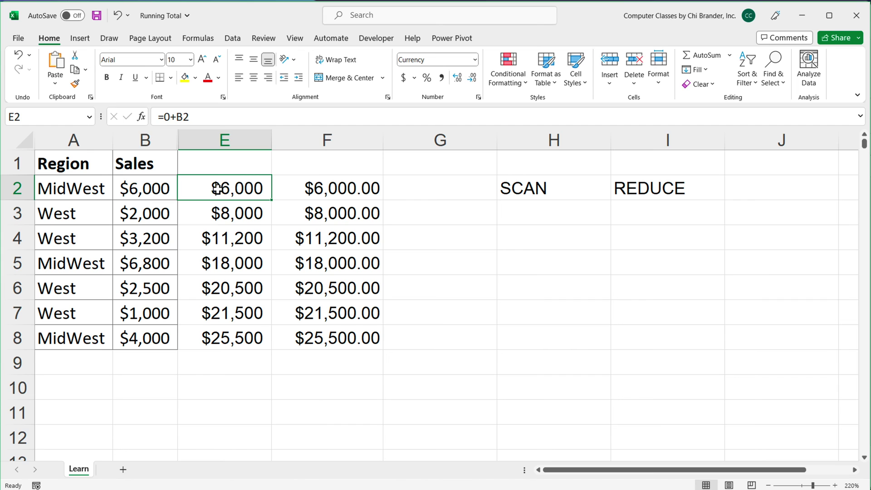
left_click_drag(223, 194, 244, 342)
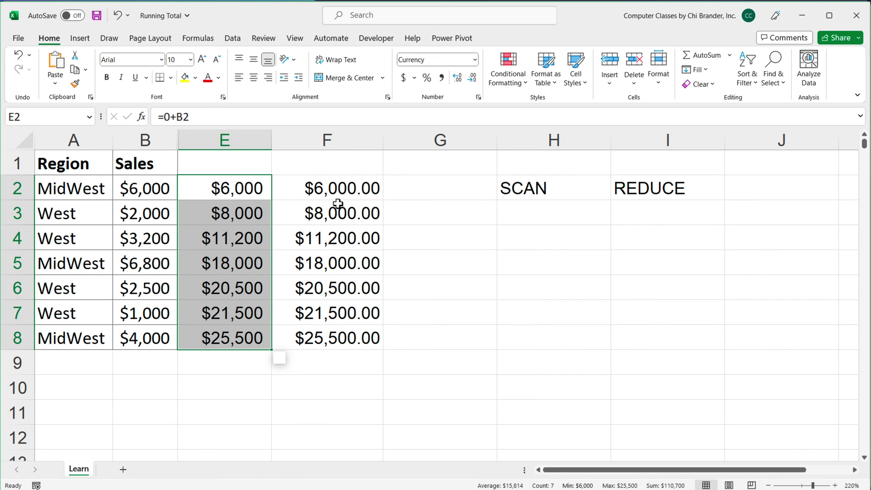
left_click_drag(339, 202, 330, 331)
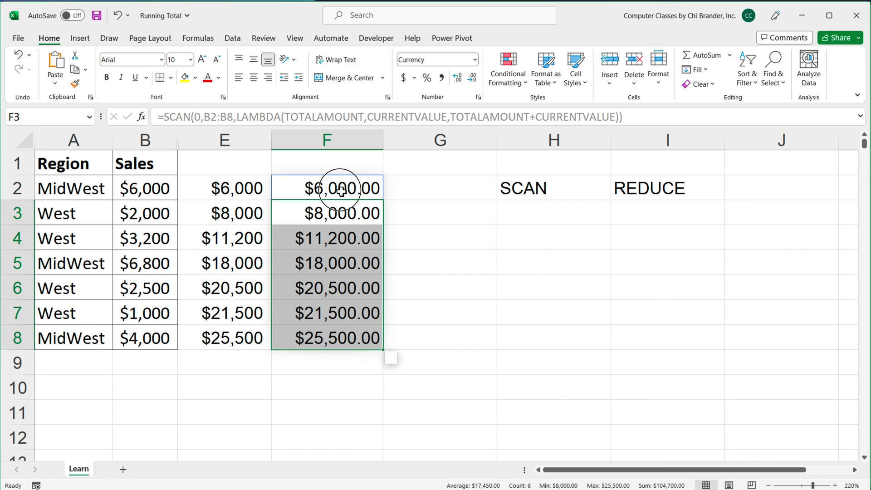
Copy the complete SCAN/LAMBDA formula text from F2 without changing it.
double_click(338, 188)
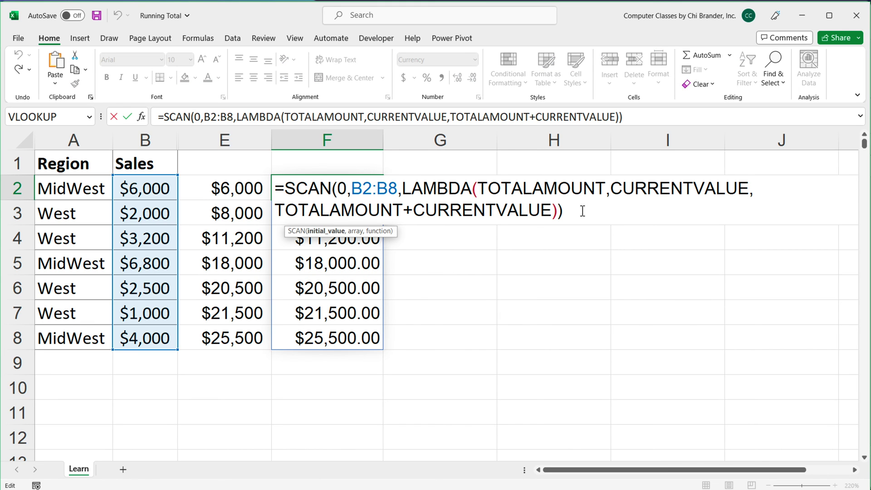
left_click_drag(582, 209, 267, 182)
right_click(355, 205)
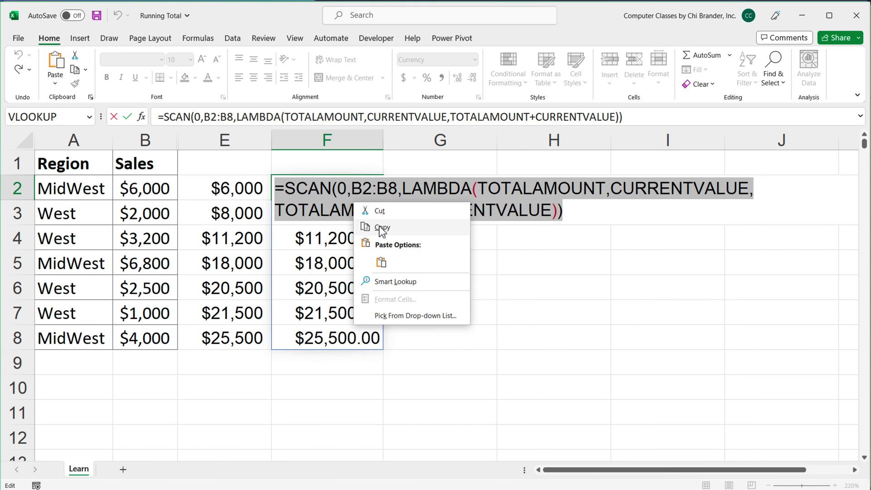
left_click(382, 228)
key("Return")
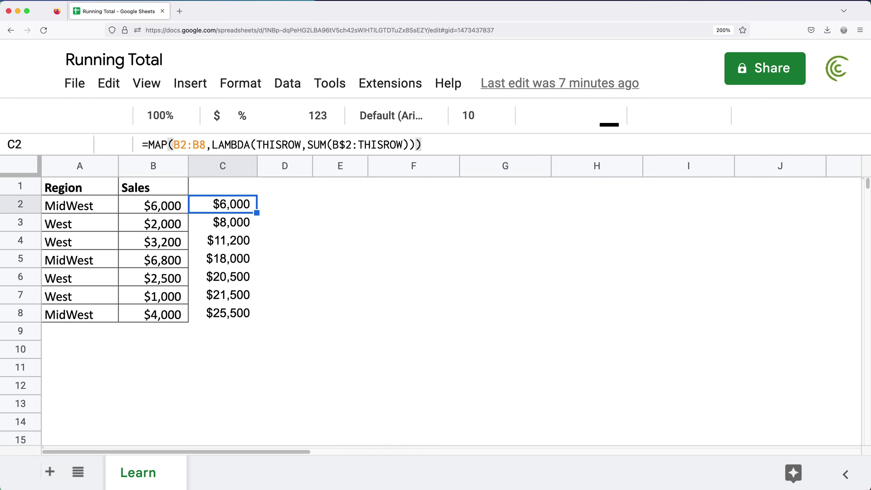
Paste the SCAN/LAMBDA formula into Google Sheets D2 so totals spill $6,000–$25,500 down D2:D8, then review it.
double_click(278, 207)
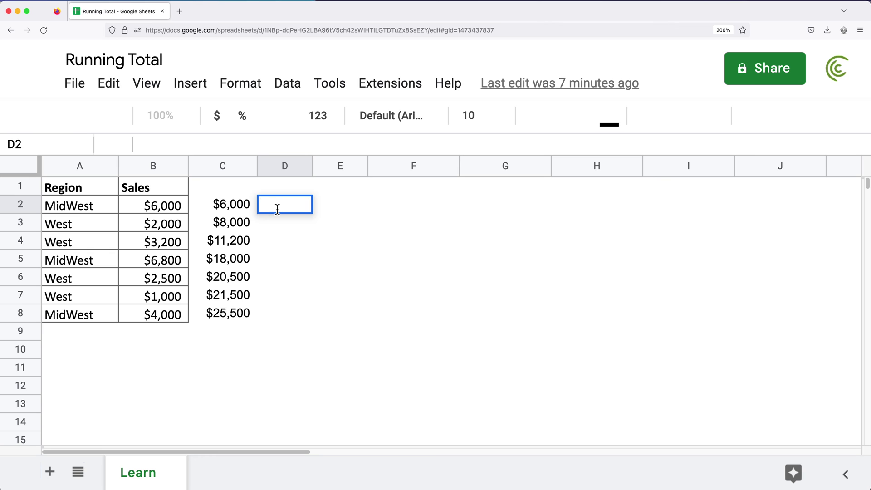
key("super+v")
key("Return")
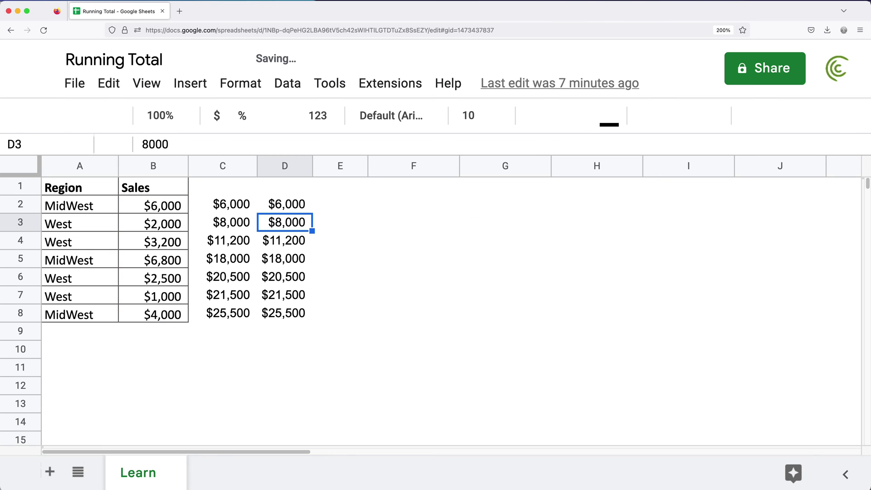
double_click(287, 206)
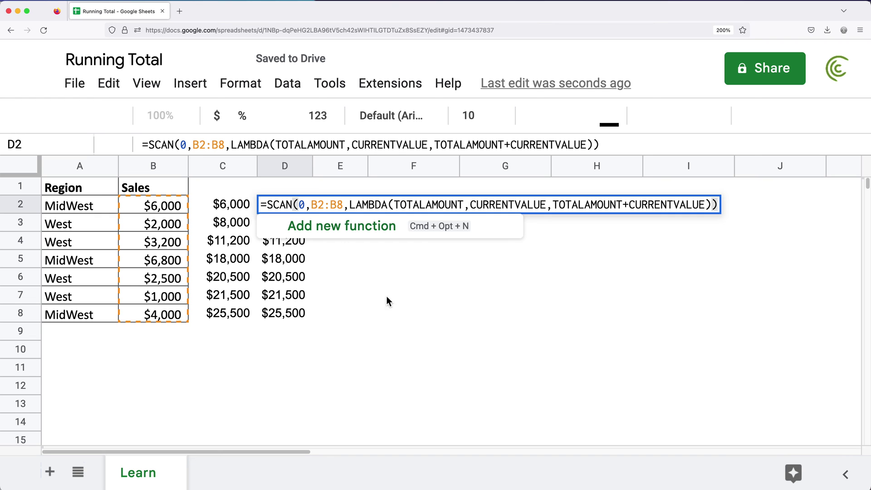
key("Escape")
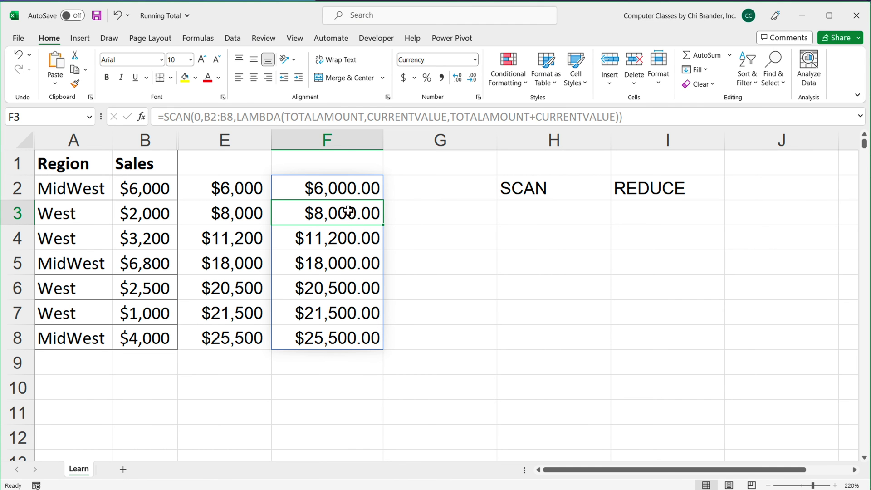
Change the F2 SCAN starting value from 0 to 30000, making totals run to $55,500.
double_click(341, 196)
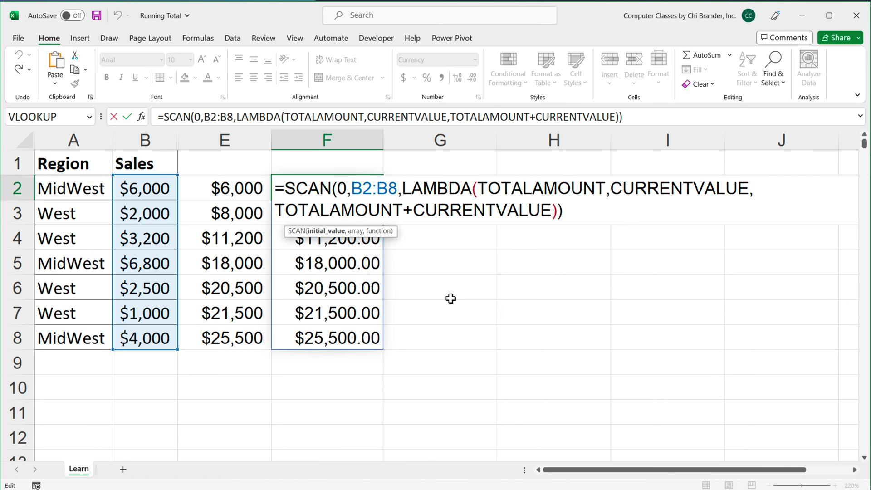
double_click(341, 189)
type("30000")
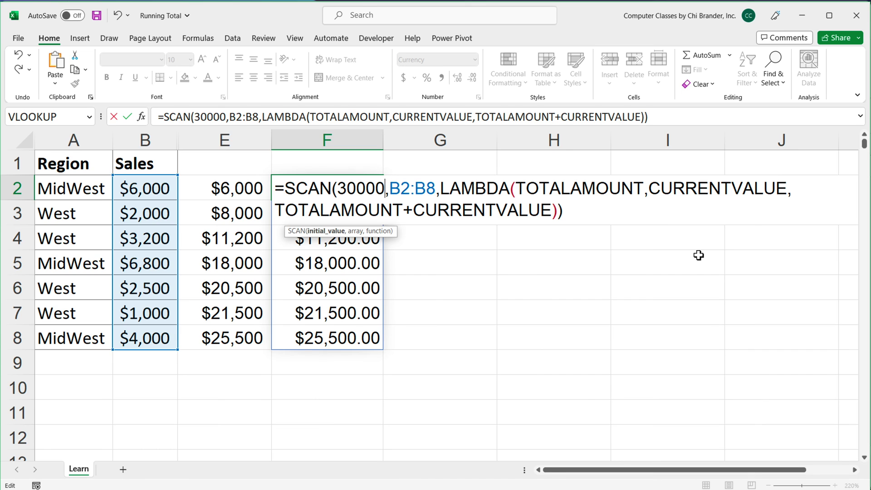
key("Return")
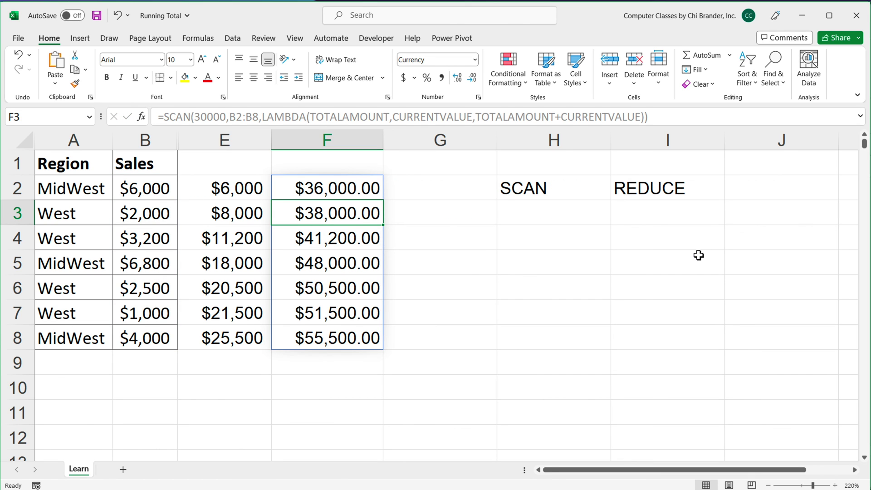
Restore F2's SCAN starting value to 0 so totals end at $25,500 again.
left_click(337, 190)
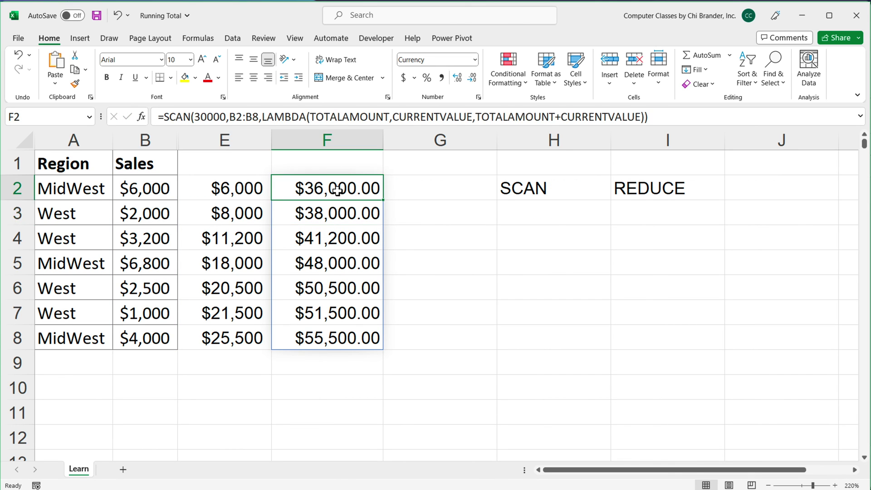
double_click(337, 190)
left_click_drag(383, 191, 339, 191)
type("0")
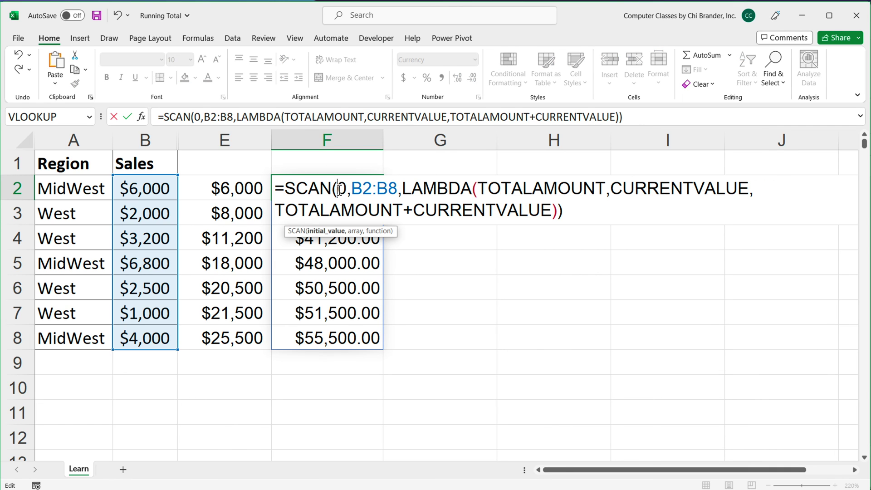
key("Return")
double_click(337, 188)
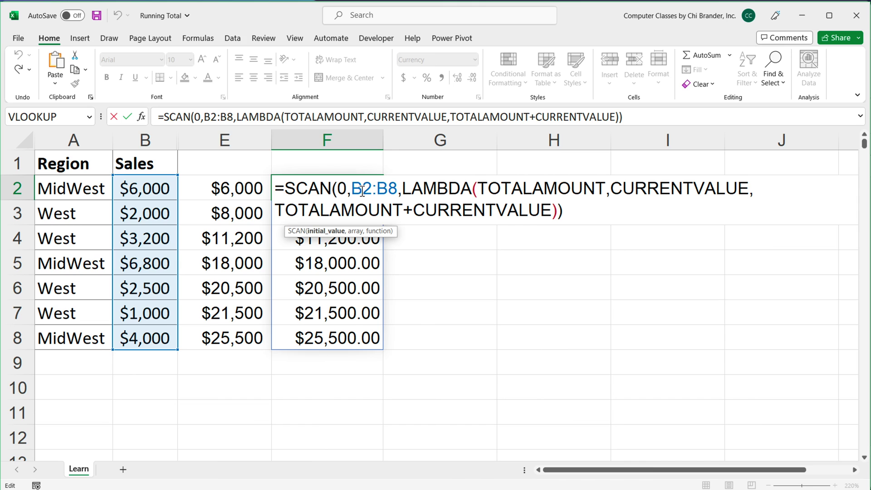
double_click(345, 189)
left_click_drag(352, 190, 398, 190)
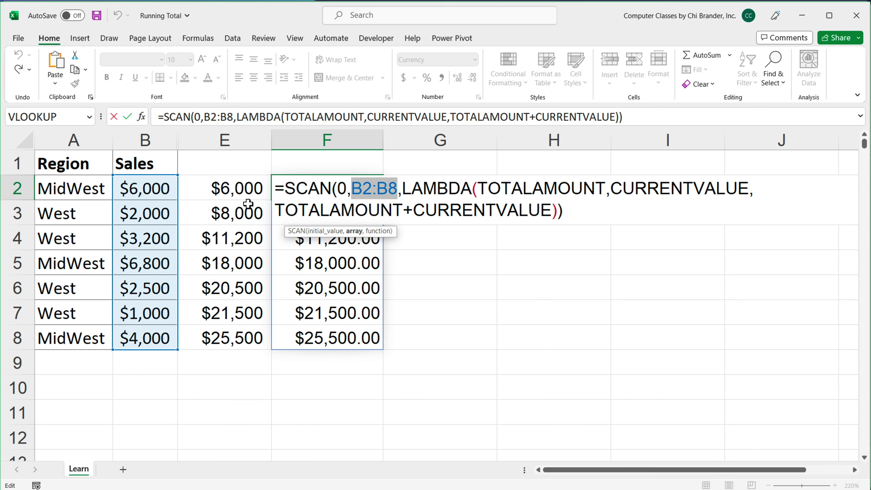
double_click(540, 188)
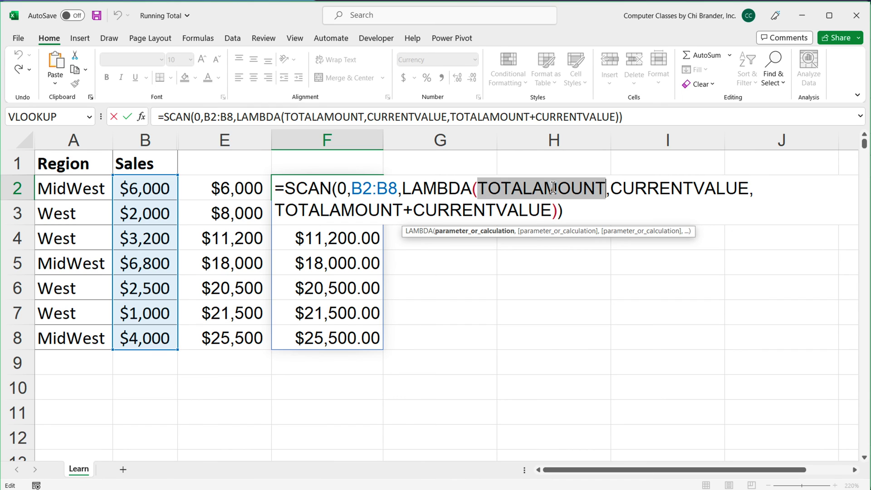
double_click(342, 188)
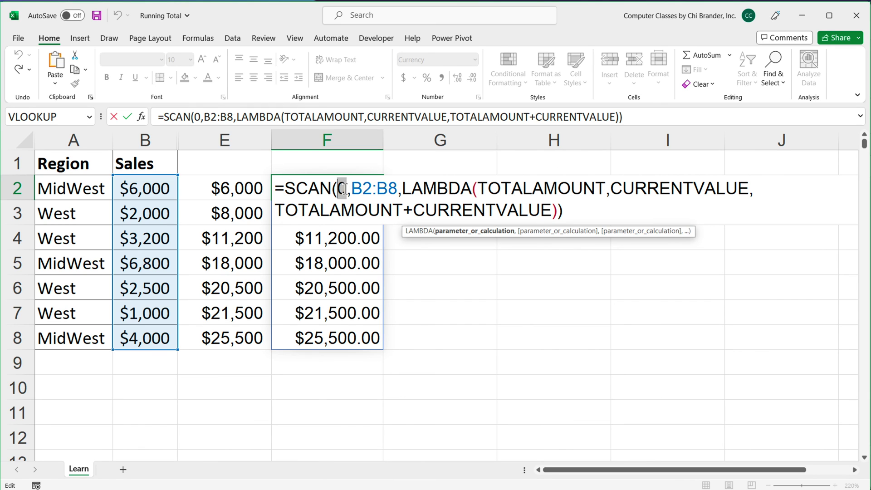
double_click(545, 188)
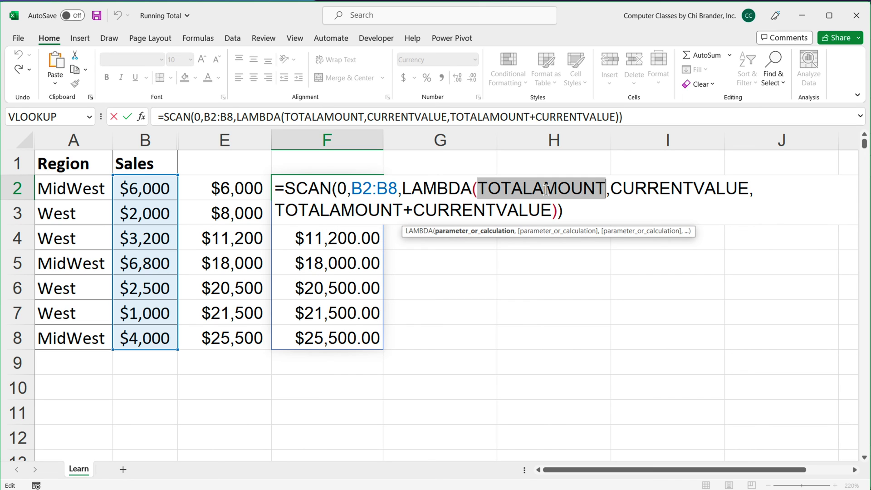
double_click(679, 189)
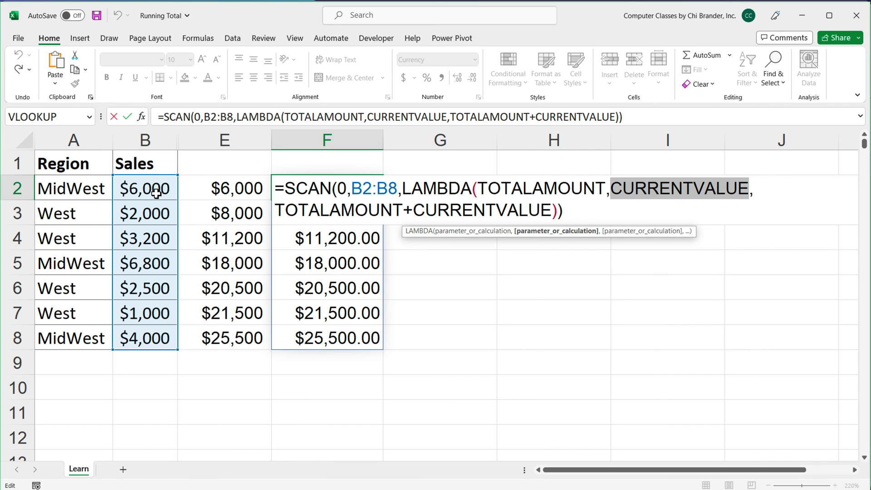
double_click(349, 209)
double_click(486, 213)
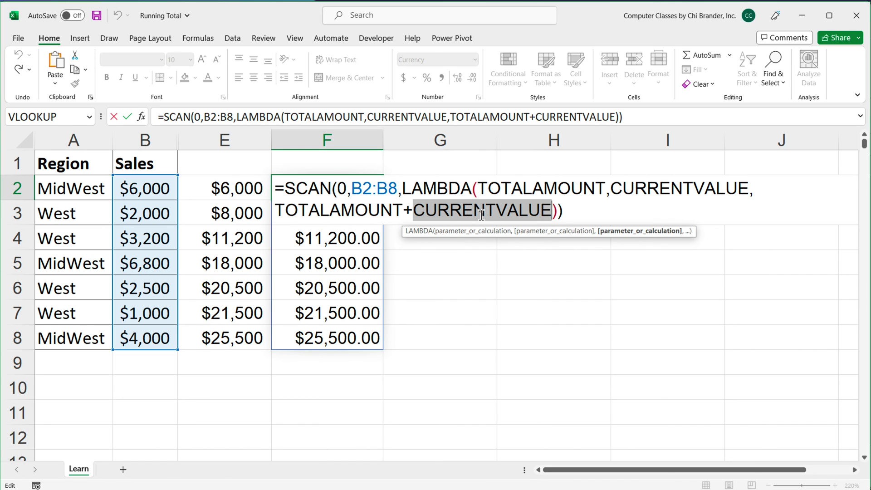
double_click(560, 194)
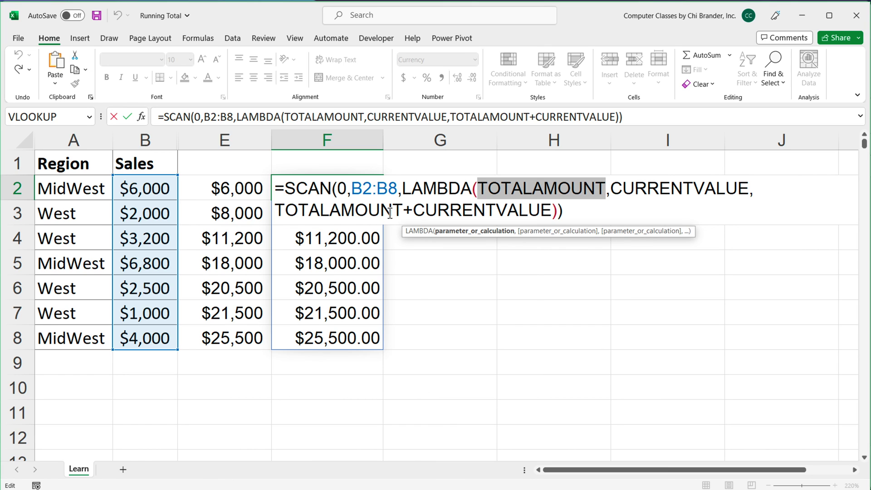
double_click(453, 214)
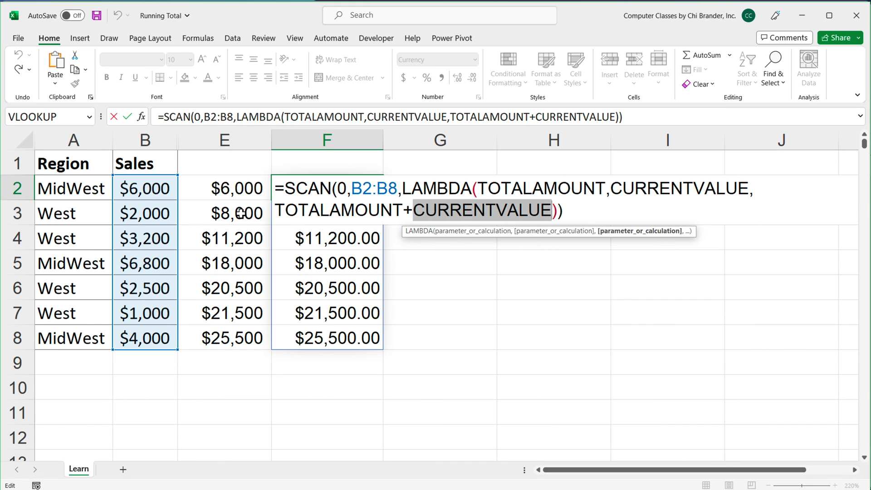
key("Return")
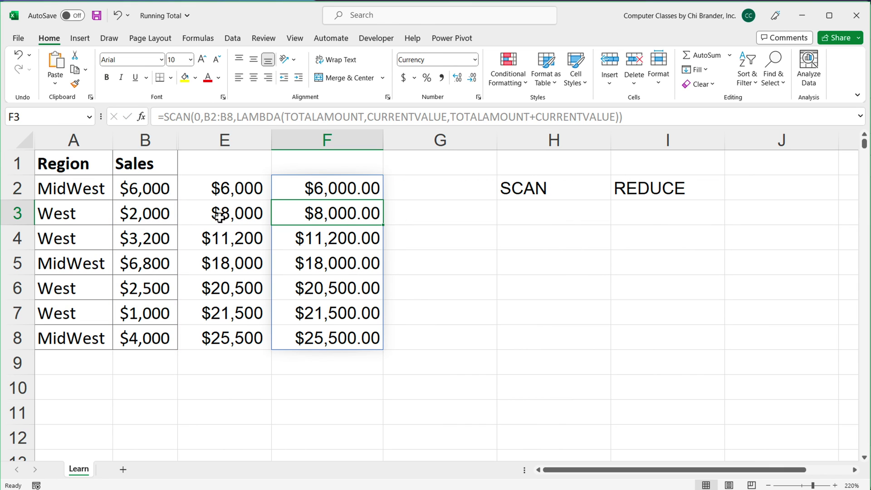
Copy the full SCAN formula text from cell F2.
double_click(308, 188)
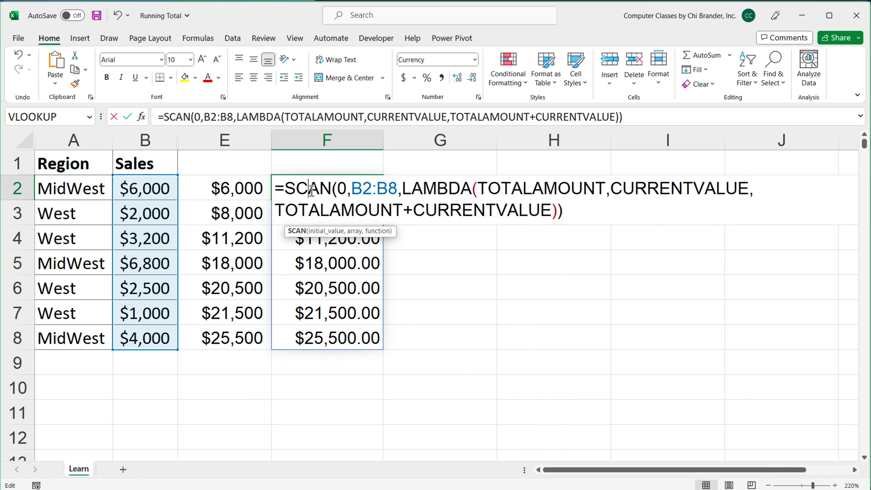
double_click(309, 188)
left_click_drag(581, 212, 278, 153)
key("ctrl+c")
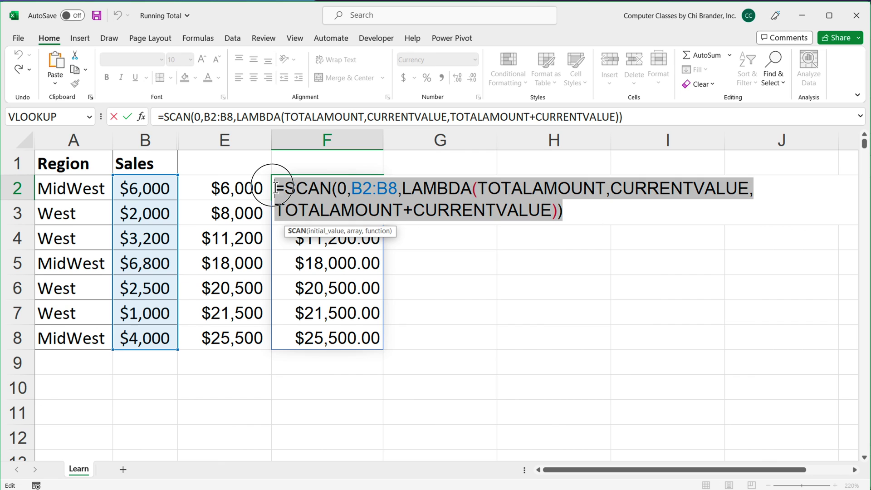
key("Return")
Widen column G and paste the formula into G2 with SCAN replaced by REDUCE, returning 25500.
left_click_drag(496, 140, 506, 139)
double_click(446, 191)
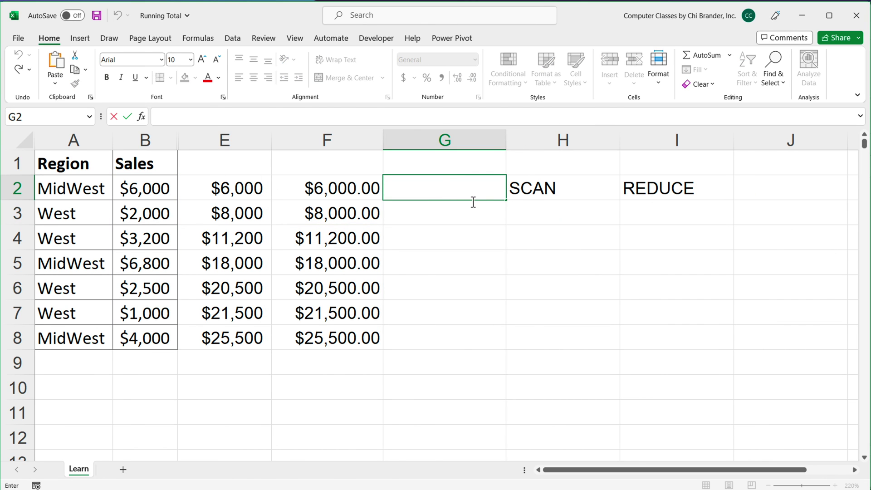
key("ctrl+v")
left_click_drag(443, 188, 396, 188)
type("REDUCE")
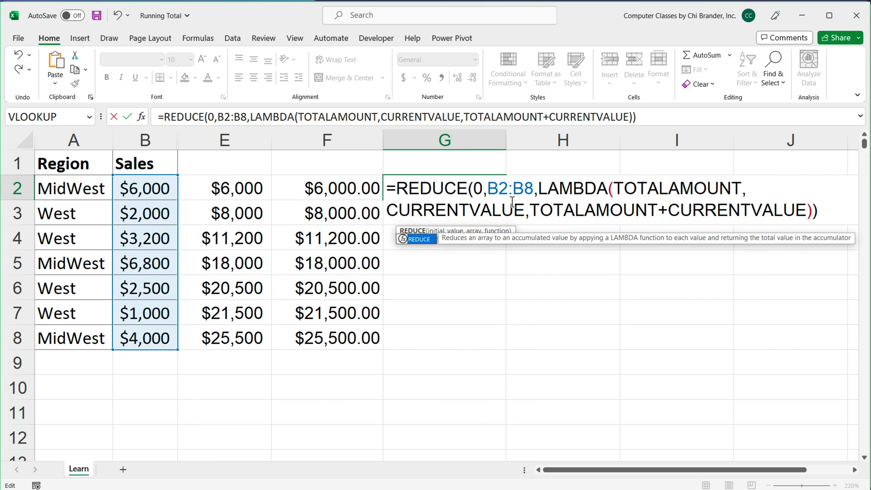
left_click(825, 214)
key("Return")
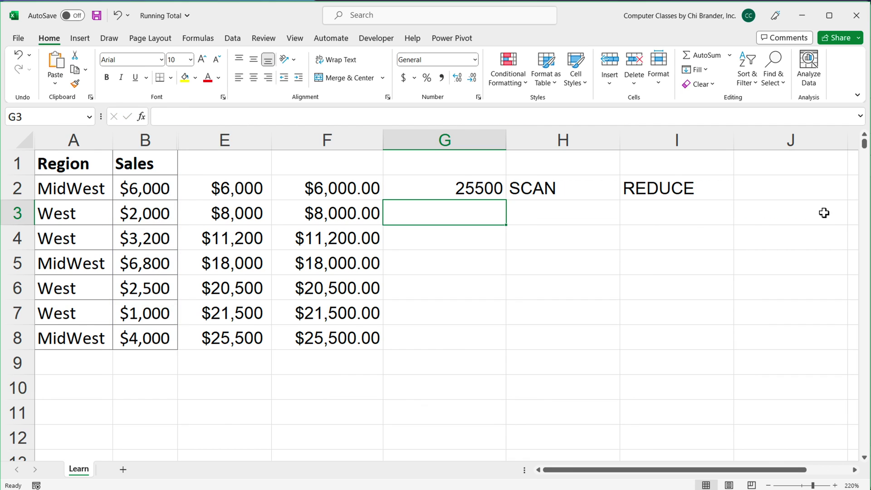
left_click(468, 189)
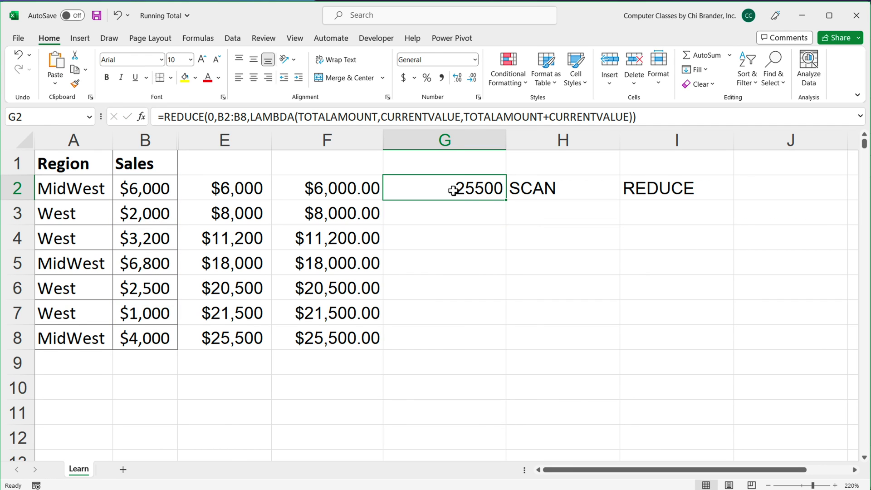
left_click_drag(346, 188, 347, 345)
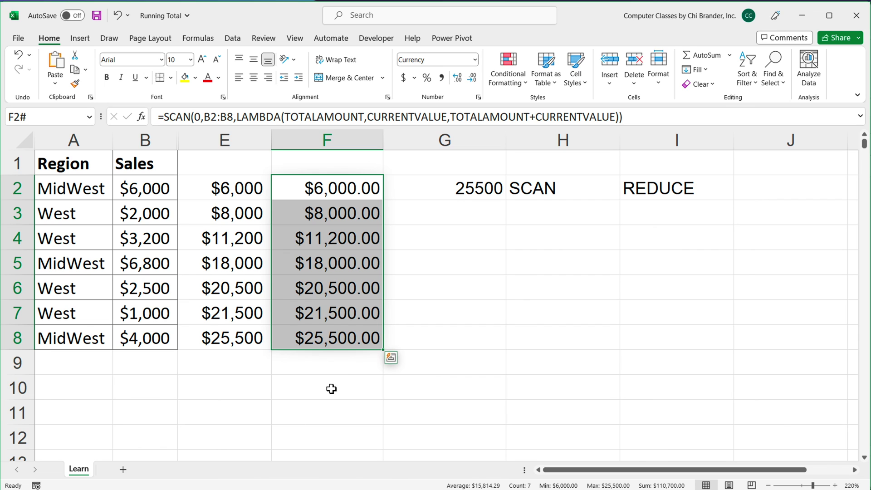
left_click(310, 338)
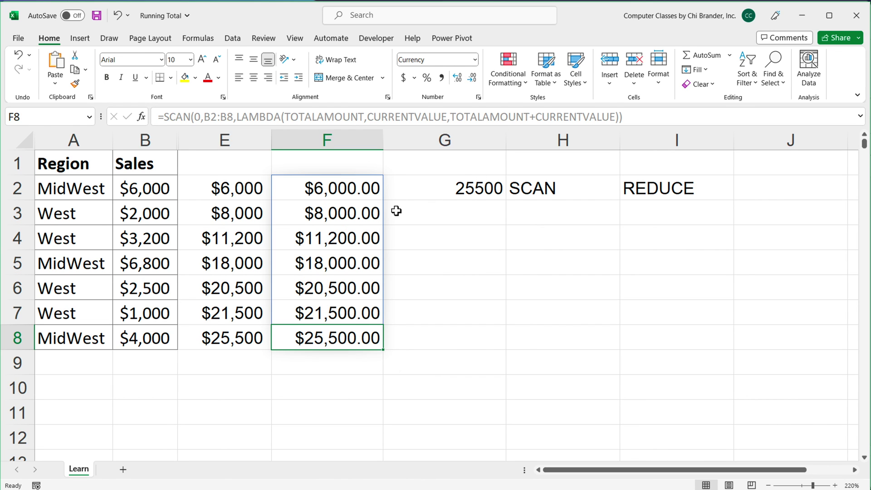
left_click(322, 192)
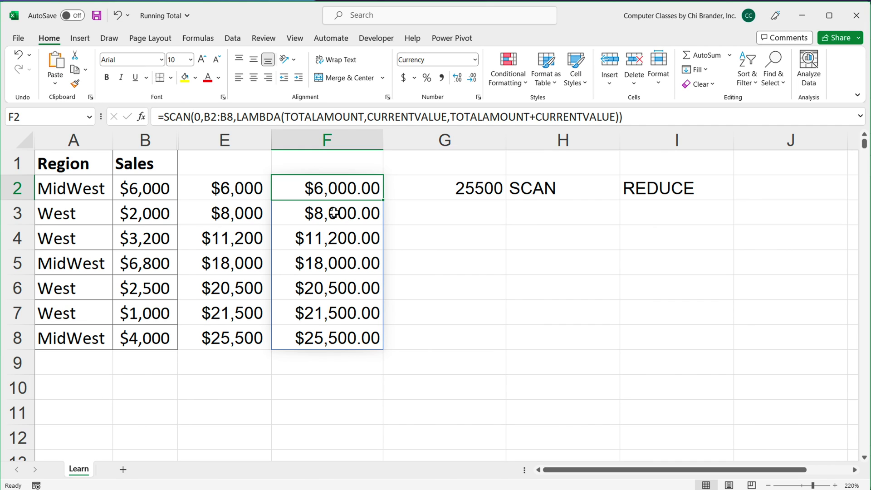
left_click(336, 214)
left_click(344, 244)
left_click(345, 267)
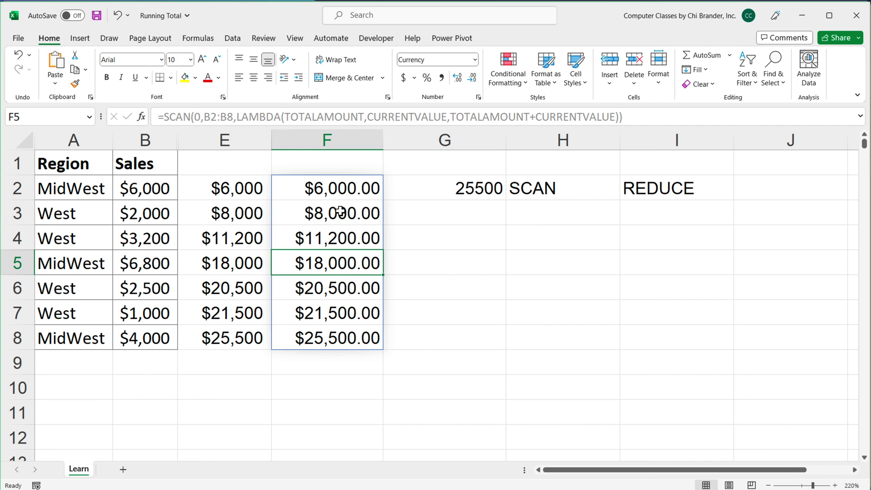
double_click(347, 186)
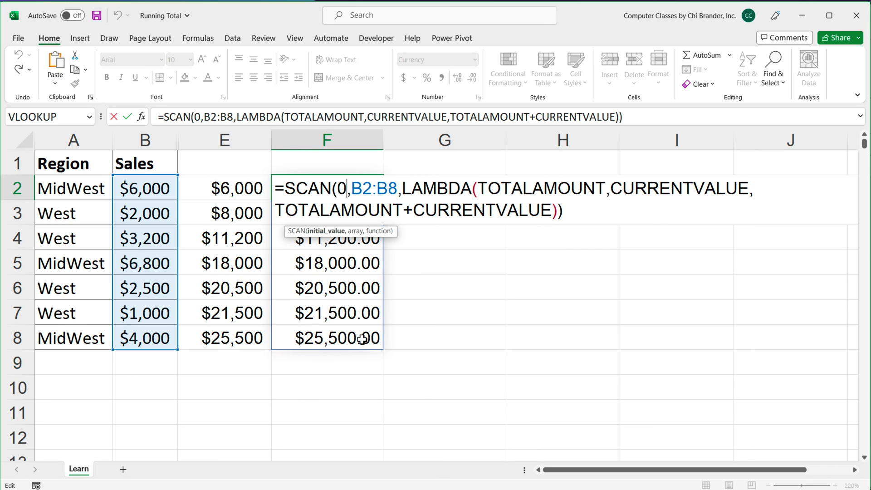
key("Escape")
left_click(430, 185)
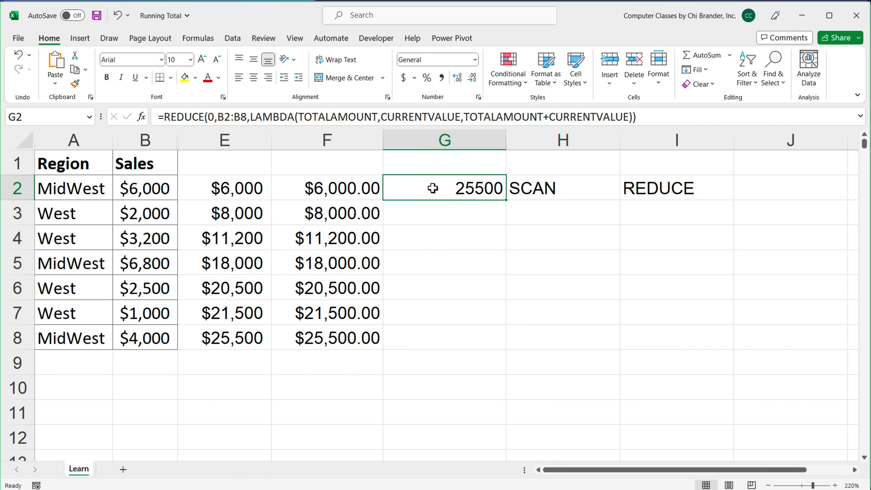
double_click(431, 185)
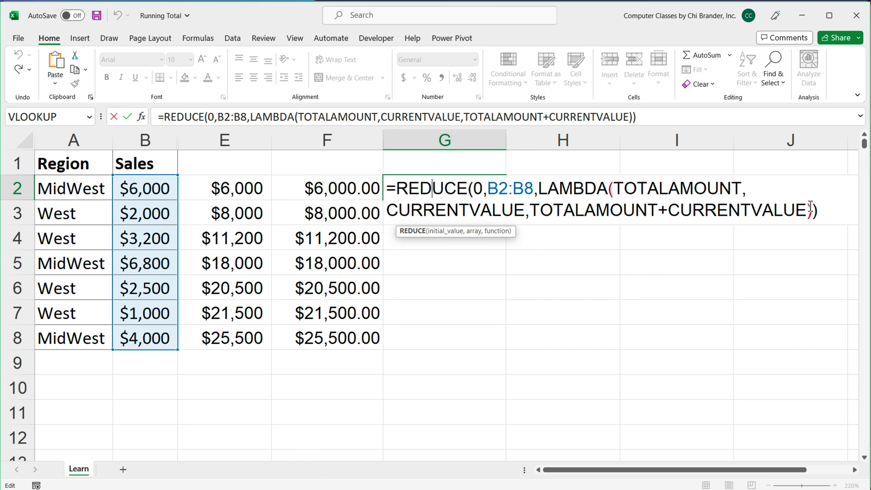
left_click_drag(819, 209, 391, 174)
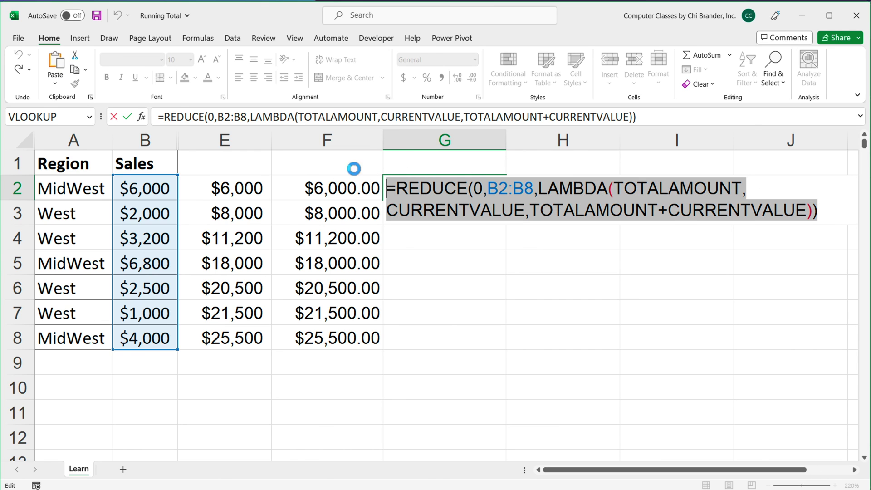
key("Return")
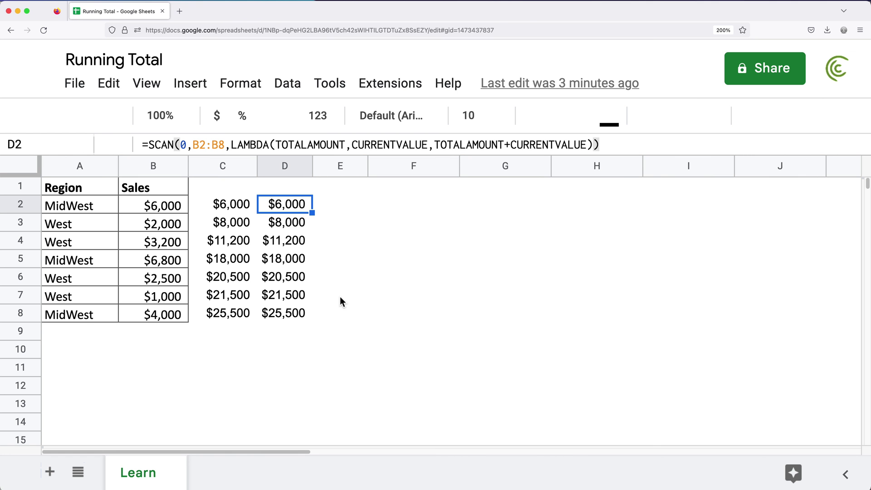
left_click(349, 205)
type("=REDUCE(0,B2:B8,LAMBDA(TOTALAMOUNT,CURRENTVALUE,TOTALAMOUNT+CURRENTVALUE))")
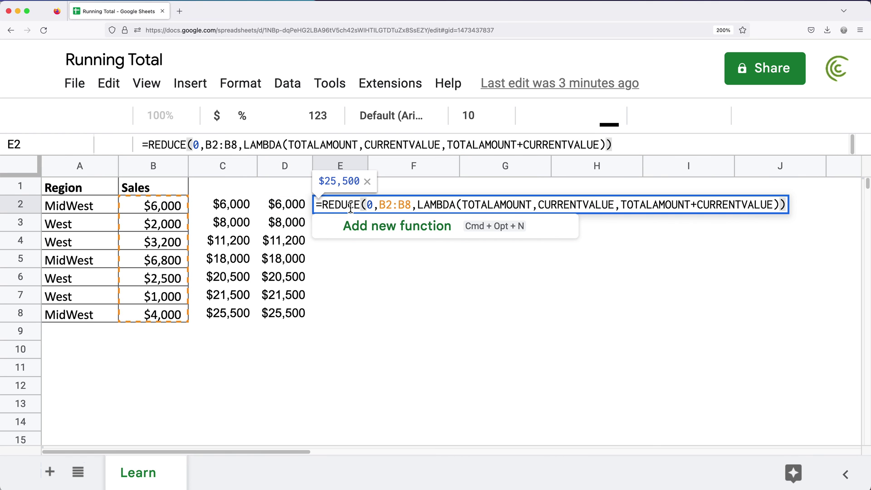
key("Return")
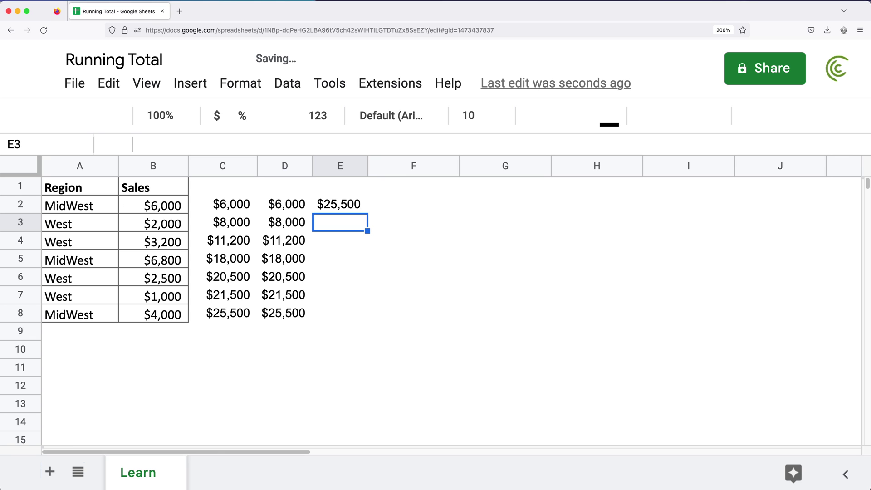
double_click(343, 205)
triple_click(344, 205)
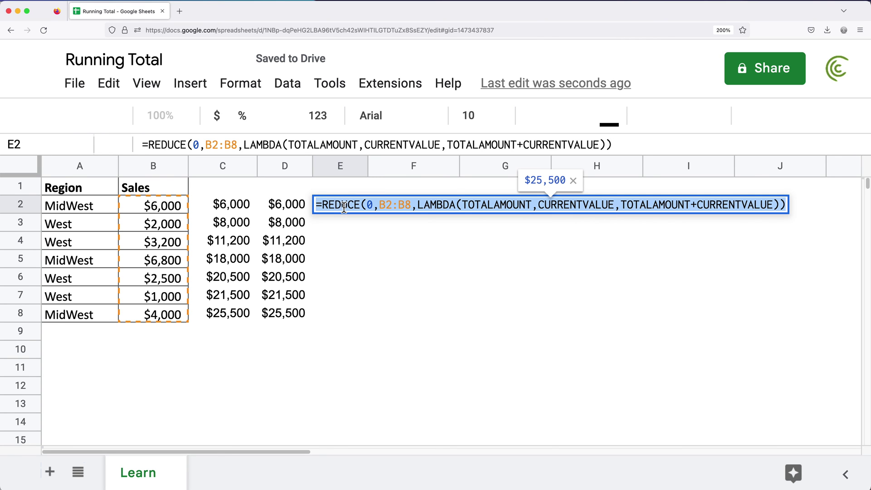
key("super+x")
key("Return")
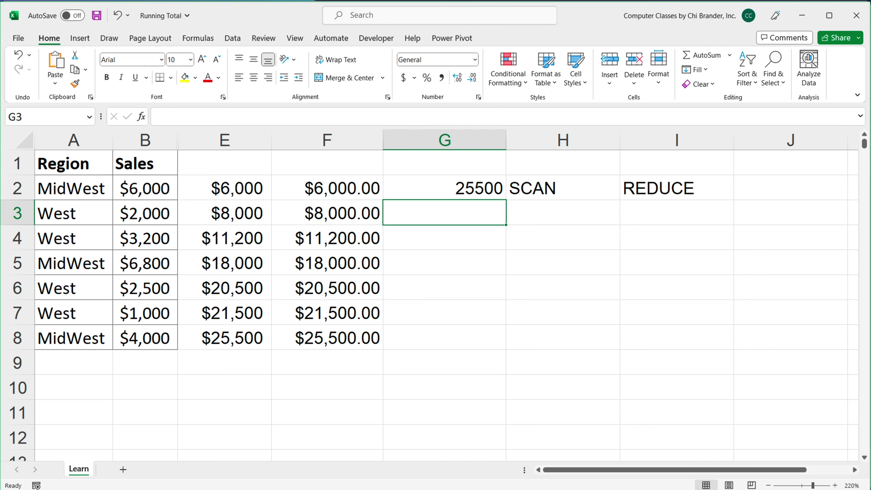
Review the SCAN formula in F2 without changing it.
left_click(325, 194)
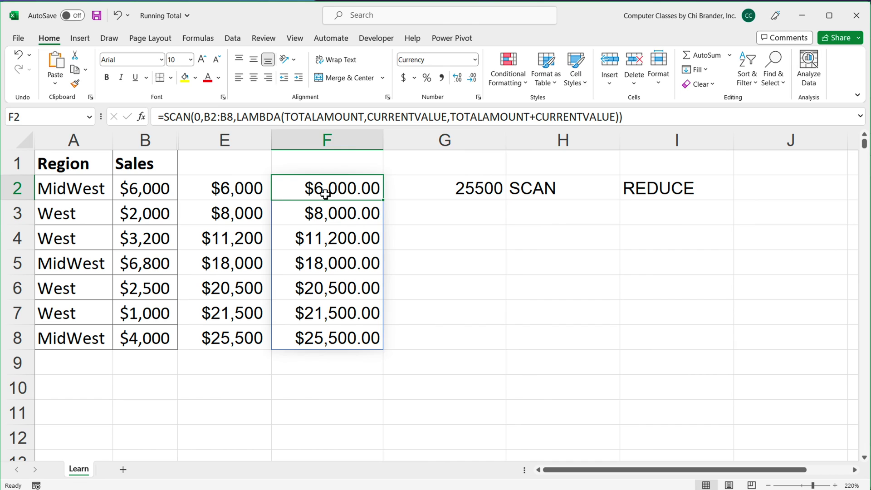
double_click(323, 191)
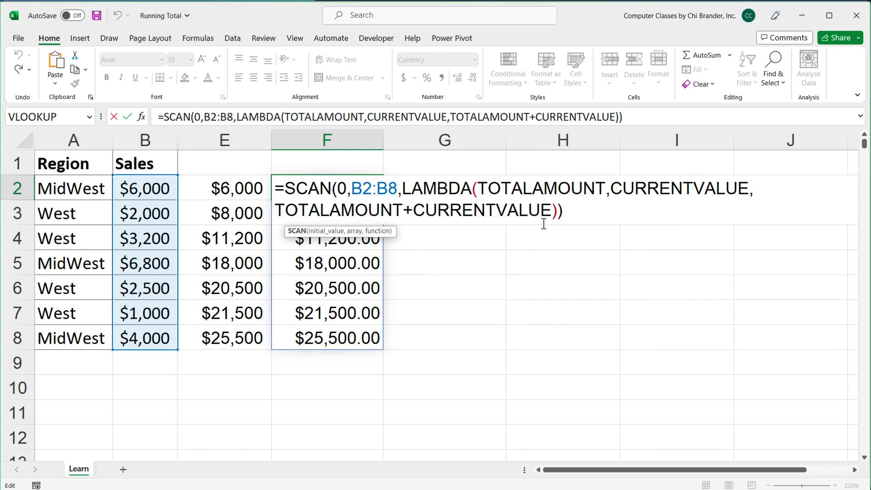
left_click_drag(563, 211, 282, 168)
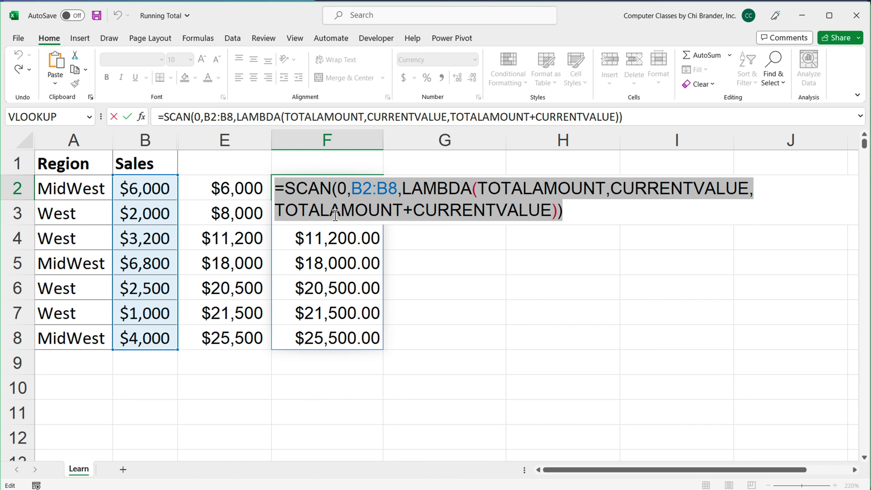
key("Escape")
Unhide the hidden columns C and D within B:E.
left_click_drag(149, 139, 226, 140)
right_click(227, 140)
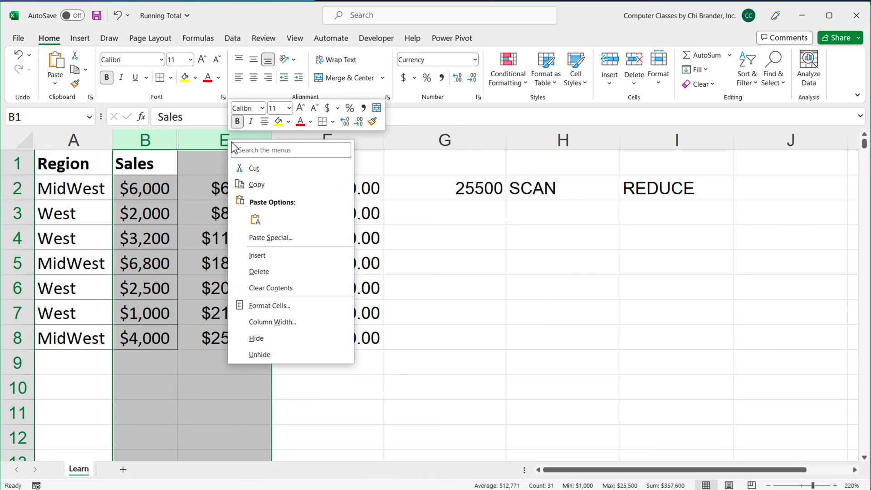
left_click(300, 357)
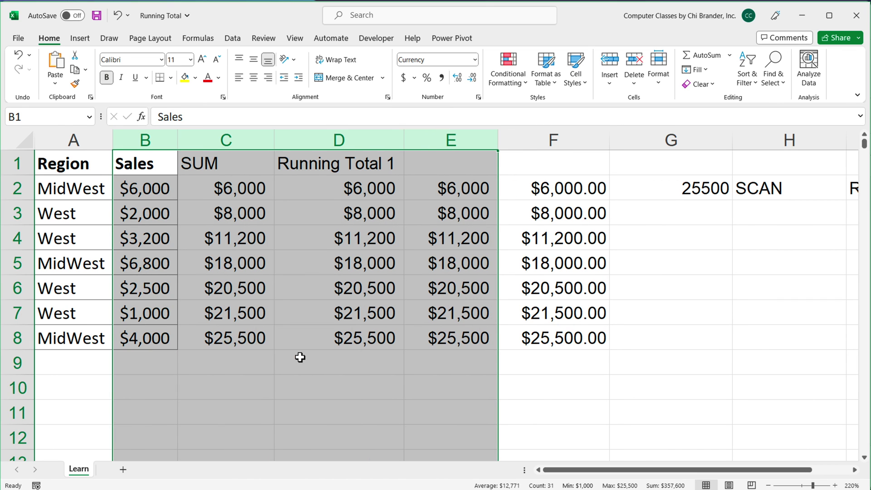
Compare the running-total formulas in D2 (MAP), C2 (SUM), E2 (=0+B2) and F2 (SCAN).
double_click(340, 188)
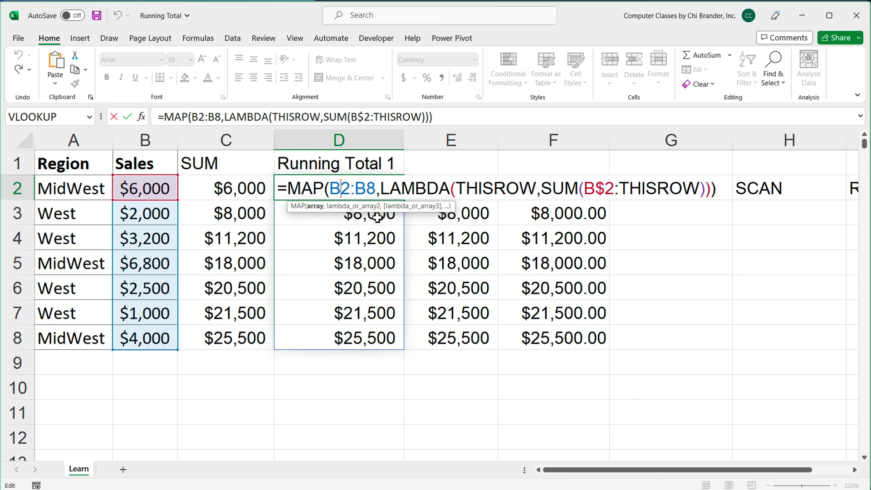
key("Escape")
double_click(216, 190)
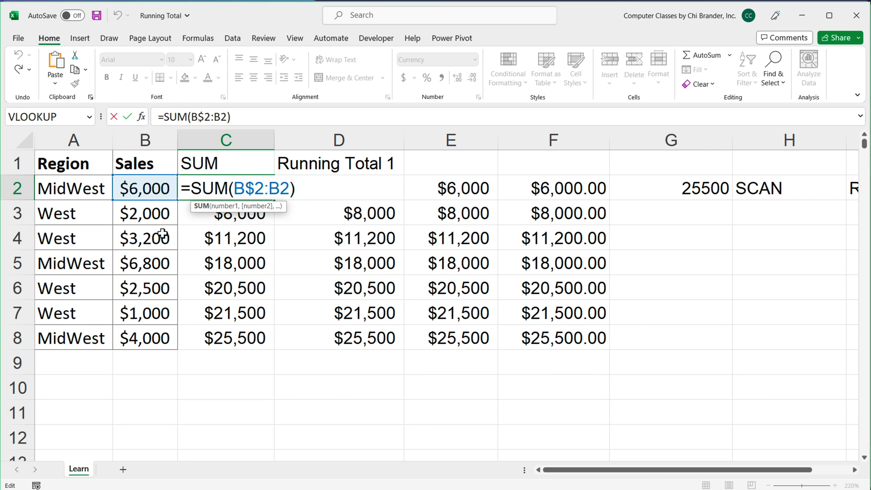
key("Escape")
double_click(457, 192)
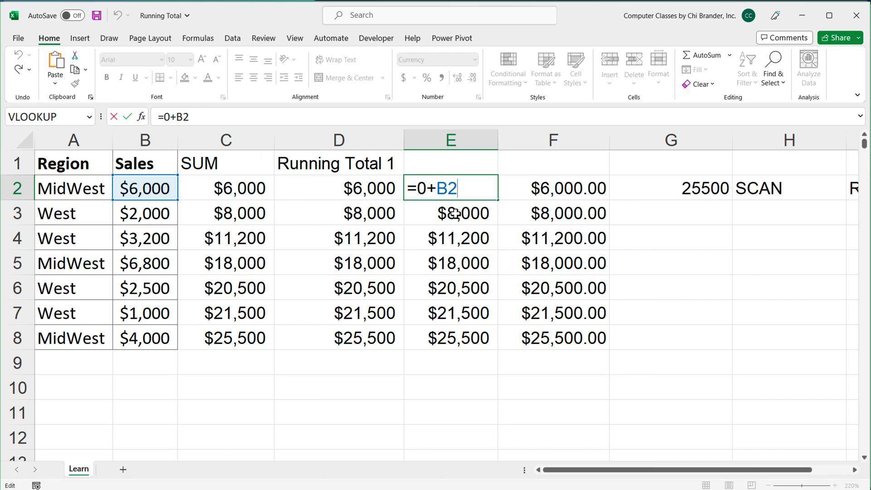
double_click(550, 188)
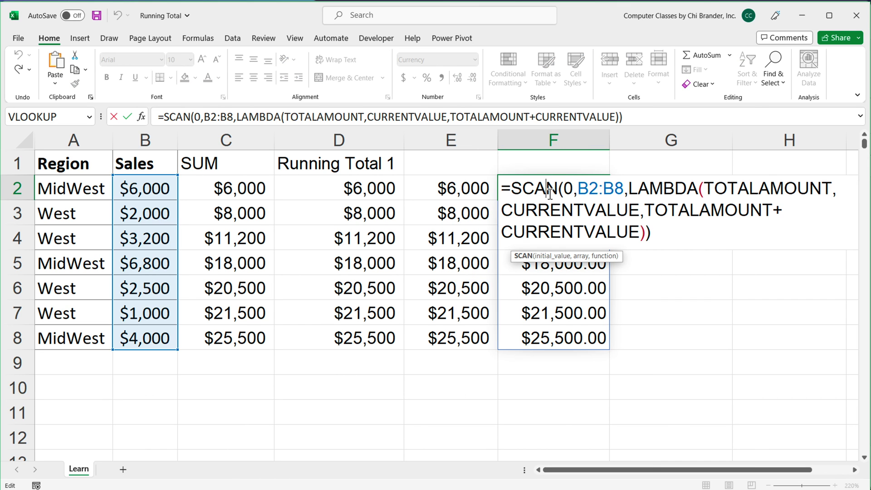
key("Escape")
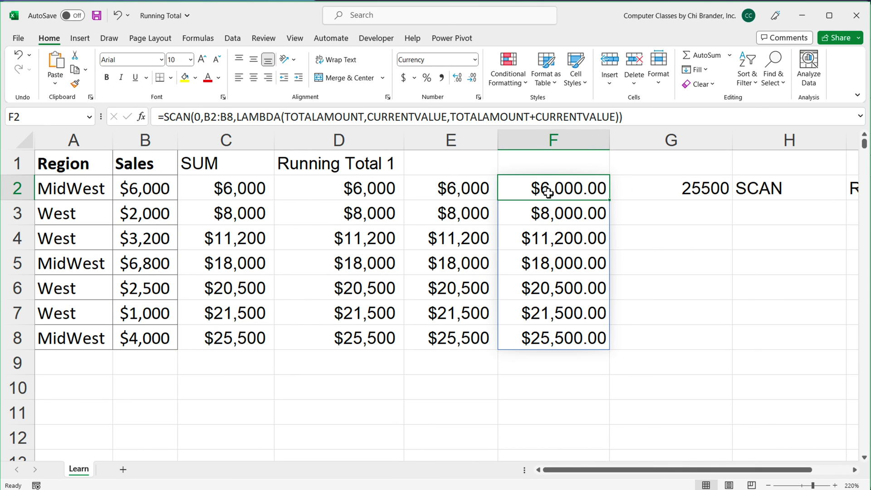